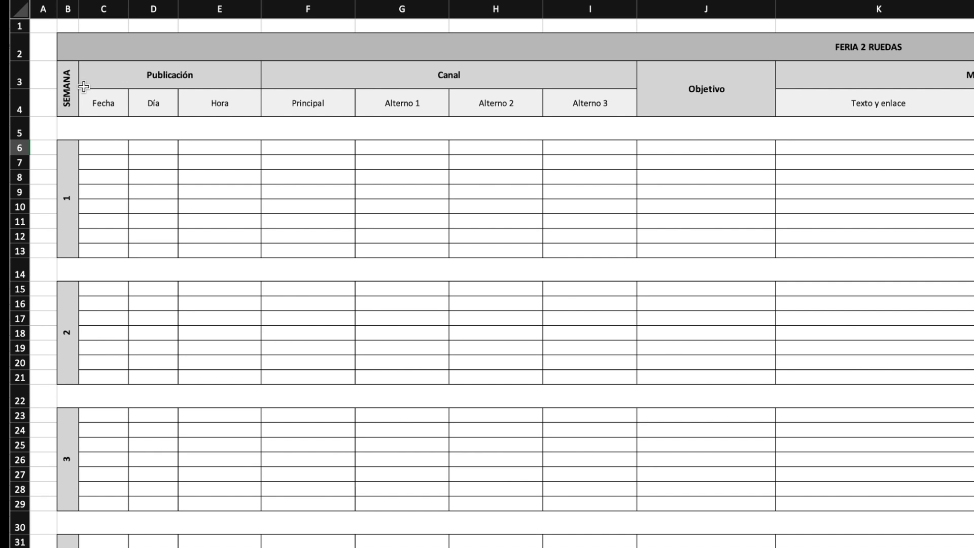
Fill in the publication data of week 1's first row with Fecha Lunes, Día 01 and Hora 14:00
{"action": "left_click", "coordinate": [185, 75]}
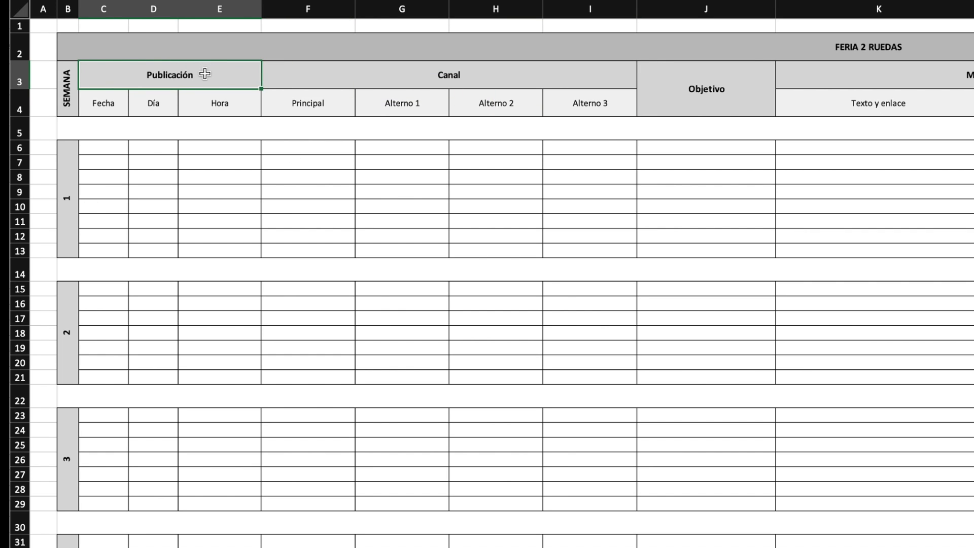
{"action": "left_click", "coordinate": [103, 149]}
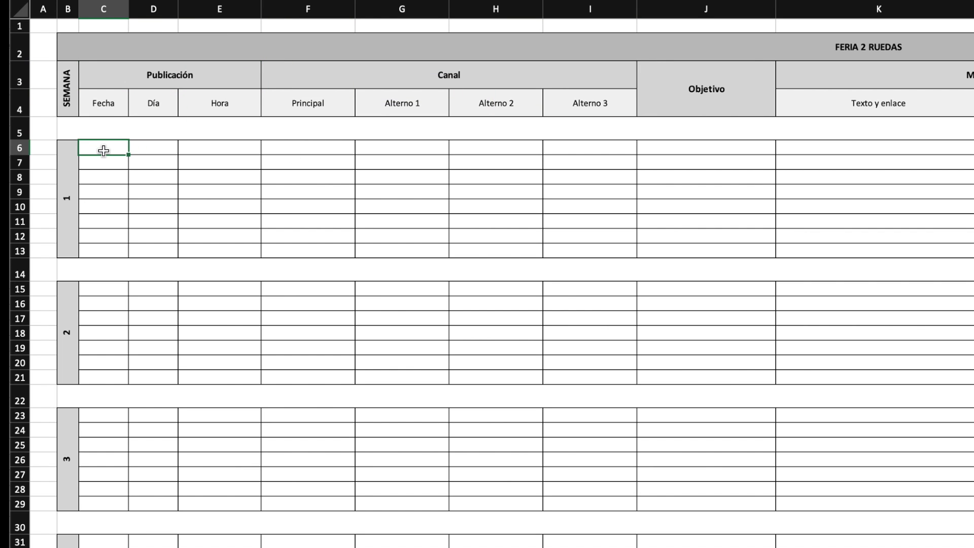
{"action": "type", "text": "Lunes"}
{"action": "key", "text": "Return"}
{"action": "key", "text": "Up"}
{"action": "key", "text": "Right"}
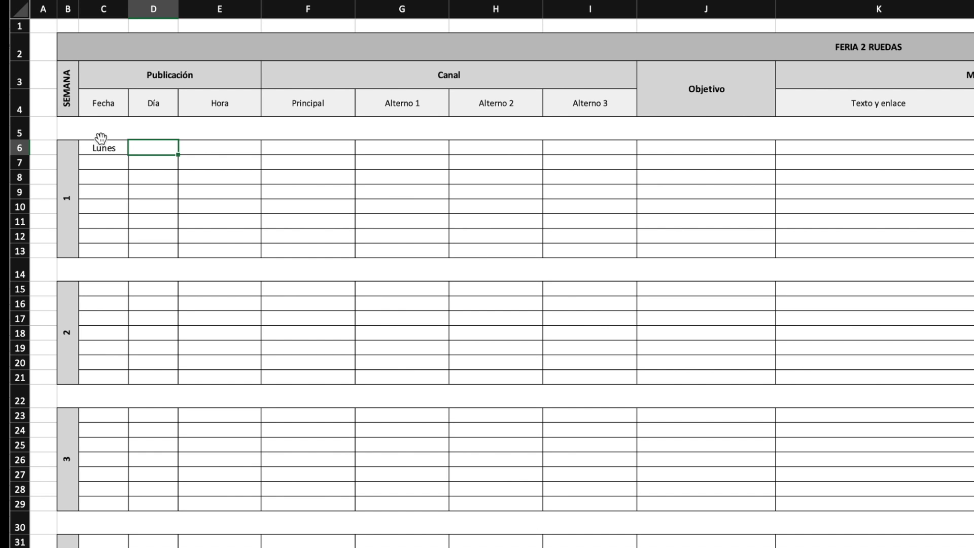
{"action": "type", "text": "01"}
{"action": "key", "text": "Right"}
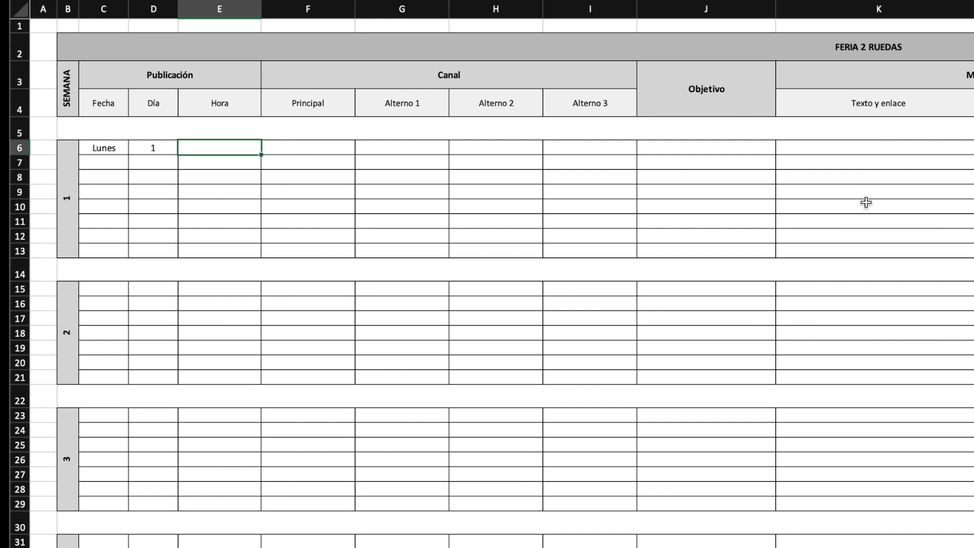
{"action": "type", "text": "14:00"}
{"action": "key", "text": "Return"}
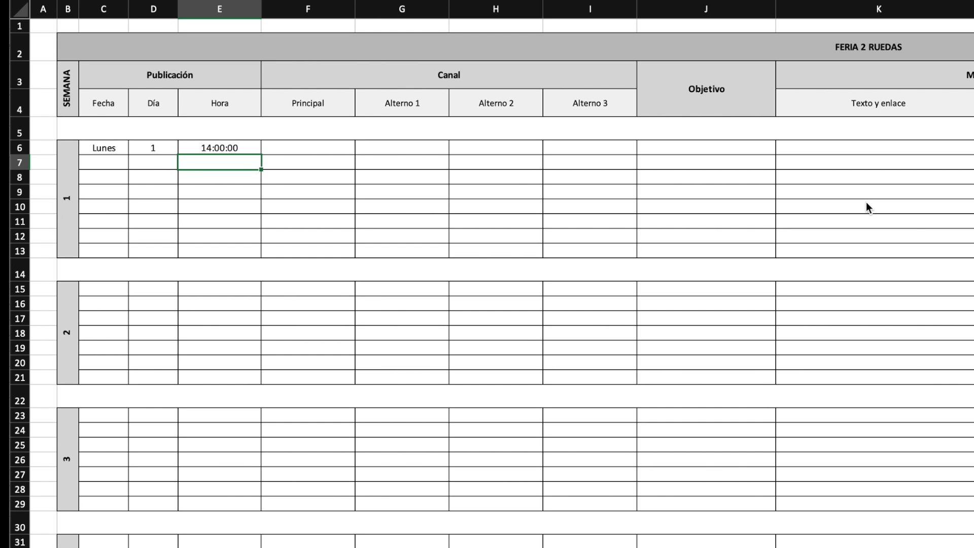
Change the Fecha in week 1's first row to Jueves
{"action": "key", "text": "Up"}
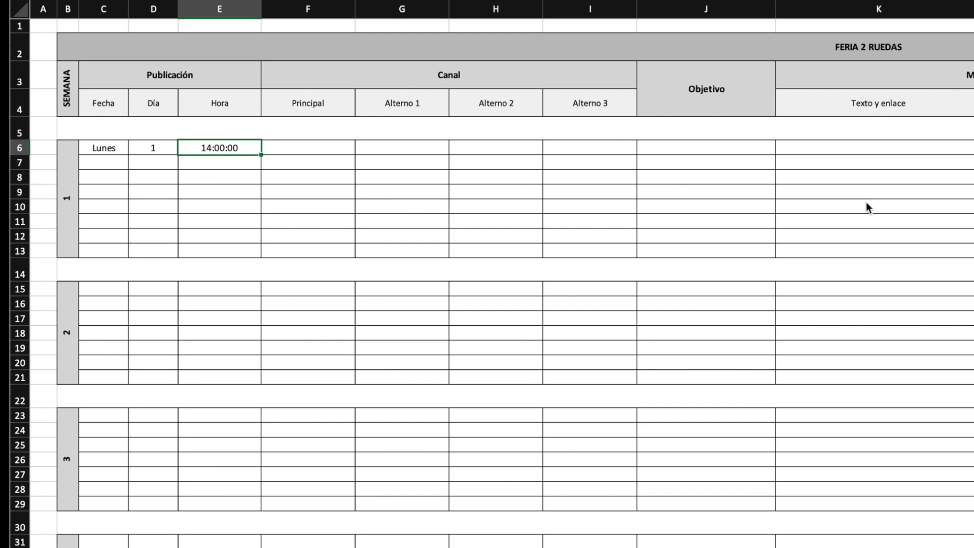
{"action": "key", "text": "Left"}
{"action": "key", "text": "Left"}
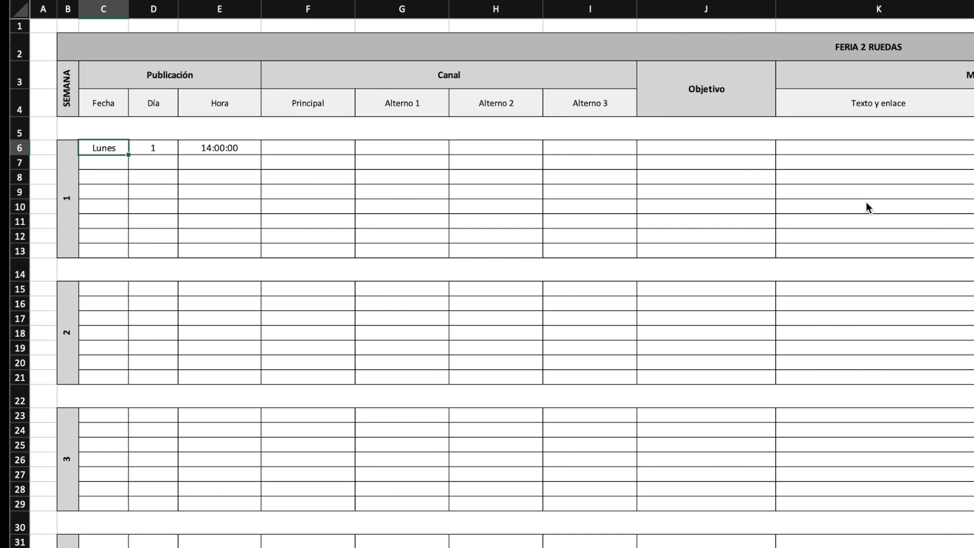
{"action": "type", "text": "Jueves"}
{"action": "key", "text": "Return"}
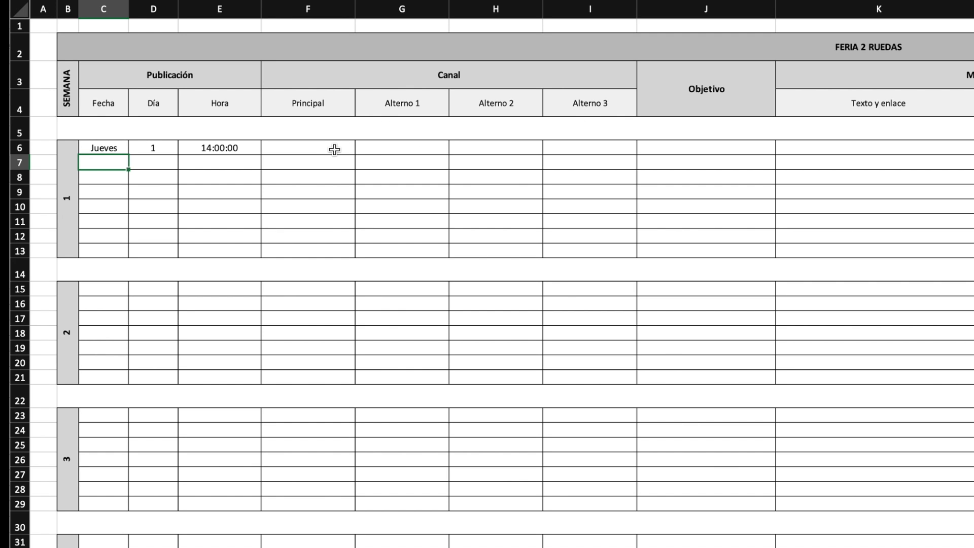
Set the first row's Principal channel to Facebook and its Alterno 1 channel to Instagram - Feed
{"action": "left_click", "coordinate": [313, 150]}
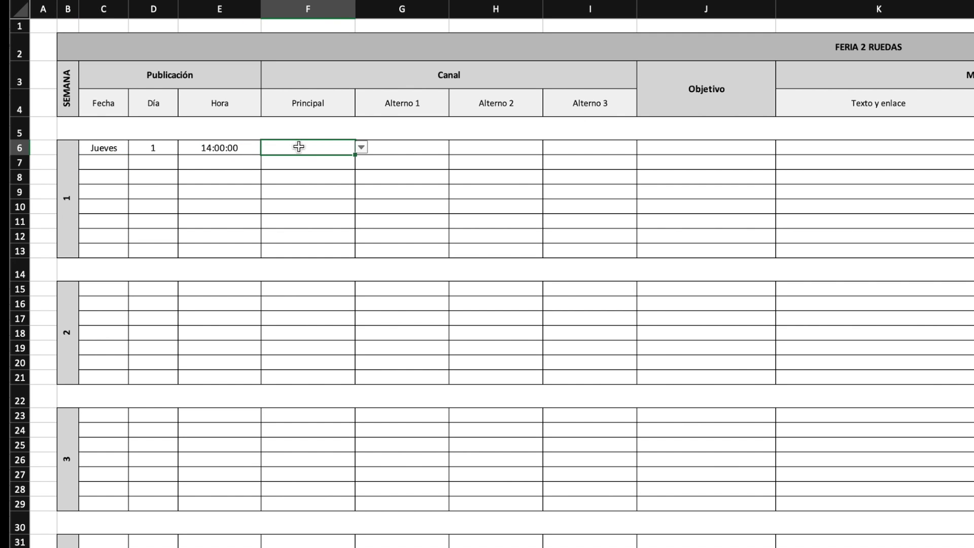
{"action": "left_click", "coordinate": [361, 147]}
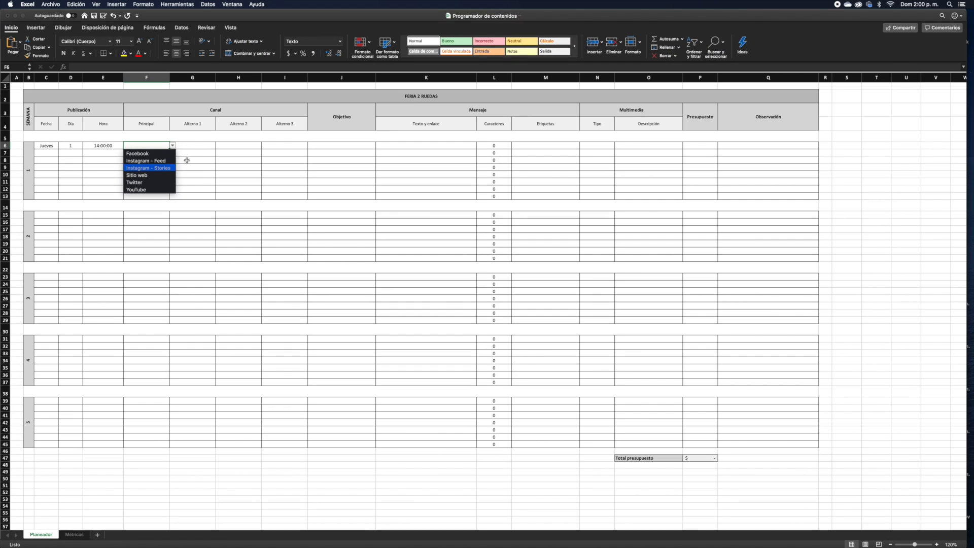
{"action": "key", "text": "Escape"}
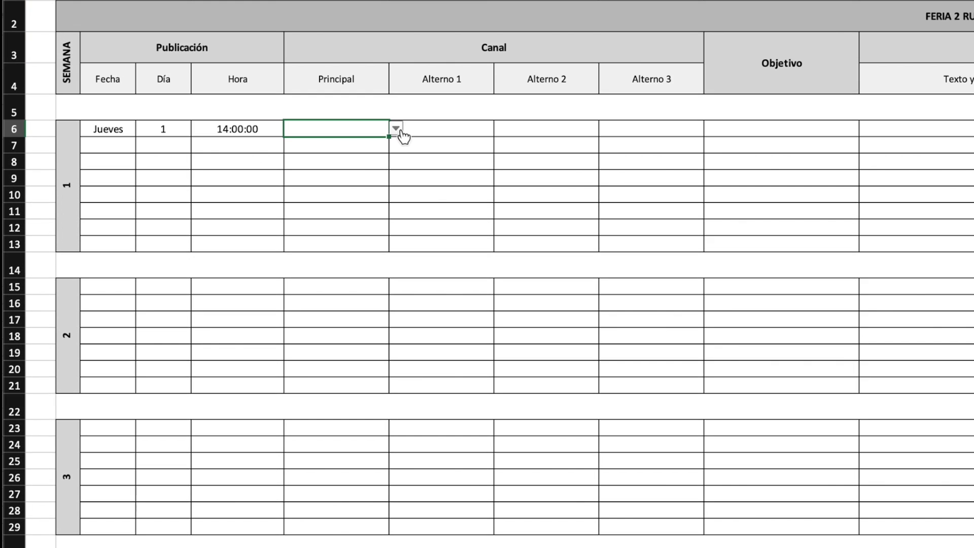
{"action": "left_click", "coordinate": [396, 129]}
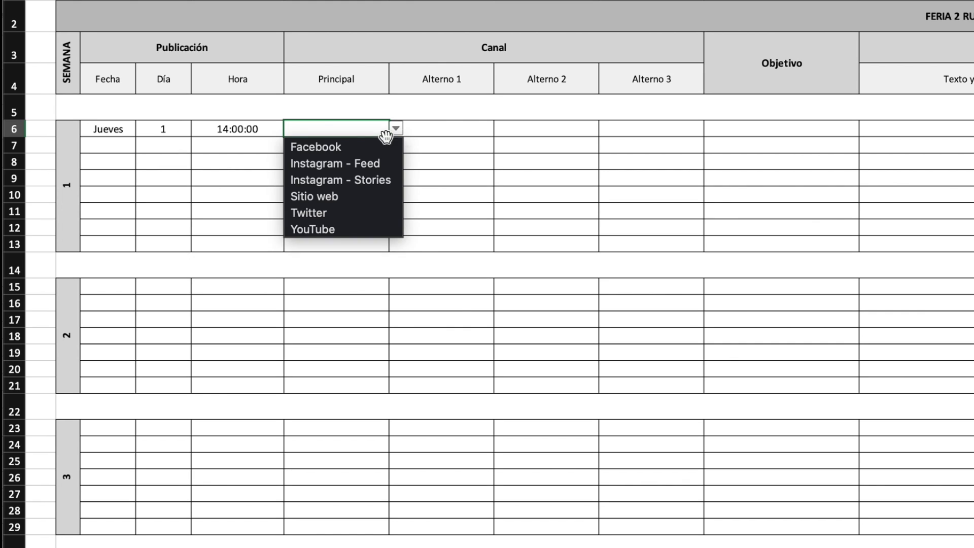
{"action": "left_click", "coordinate": [357, 147]}
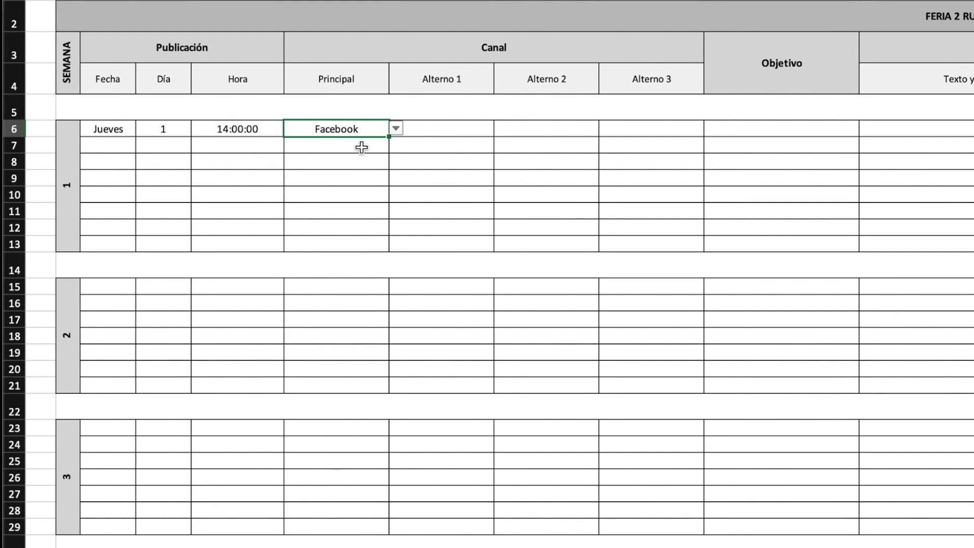
{"action": "left_click", "coordinate": [452, 134]}
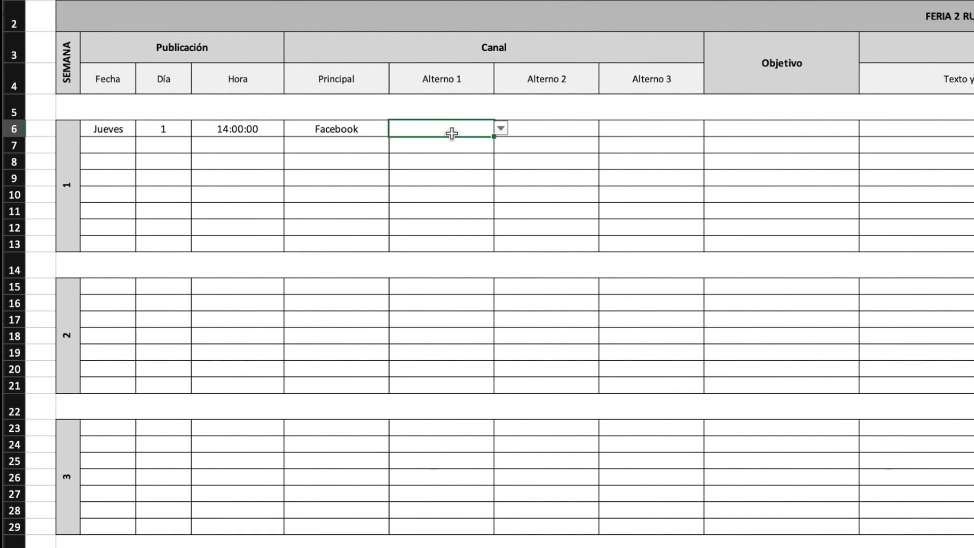
{"action": "left_click", "coordinate": [505, 133]}
{"action": "left_click", "coordinate": [473, 160]}
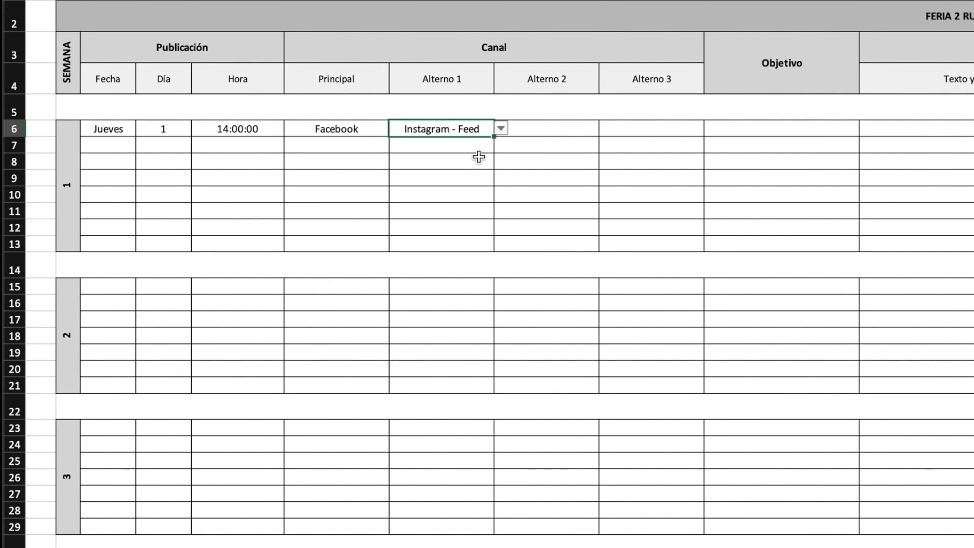
{"action": "left_click", "coordinate": [343, 129]}
{"action": "left_click", "coordinate": [432, 128]}
{"action": "left_click", "coordinate": [361, 131]}
{"action": "left_click", "coordinate": [412, 131]}
{"action": "left_click", "coordinate": [357, 134]}
{"action": "left_click", "coordinate": [434, 130]}
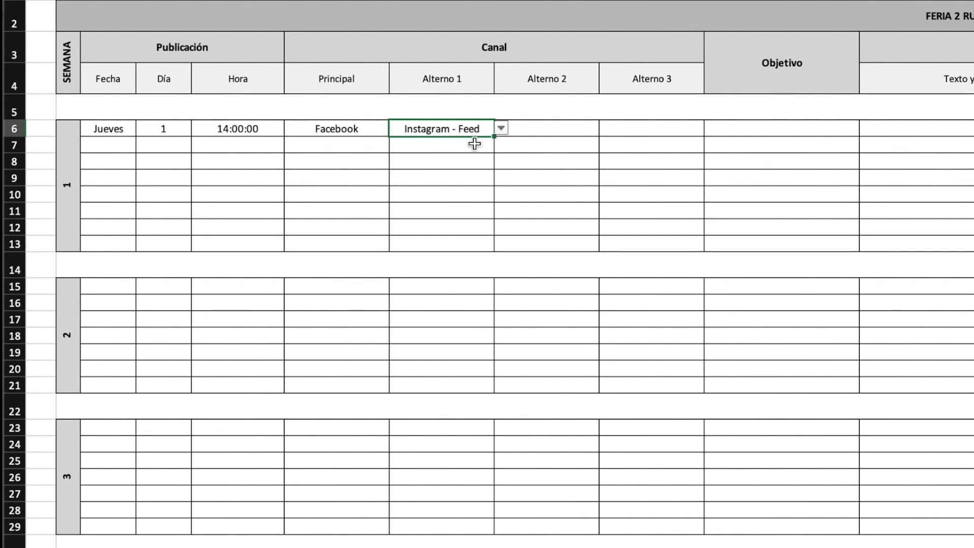
Set the Objetivo of week 1's first row to Beneficio VIP
{"action": "left_click", "coordinate": [772, 128]}
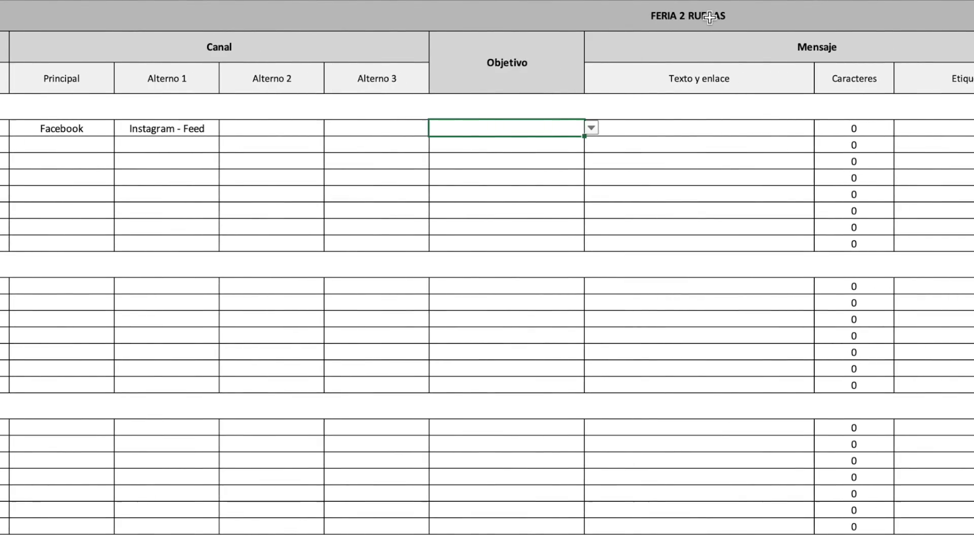
{"action": "left_click", "coordinate": [454, 127]}
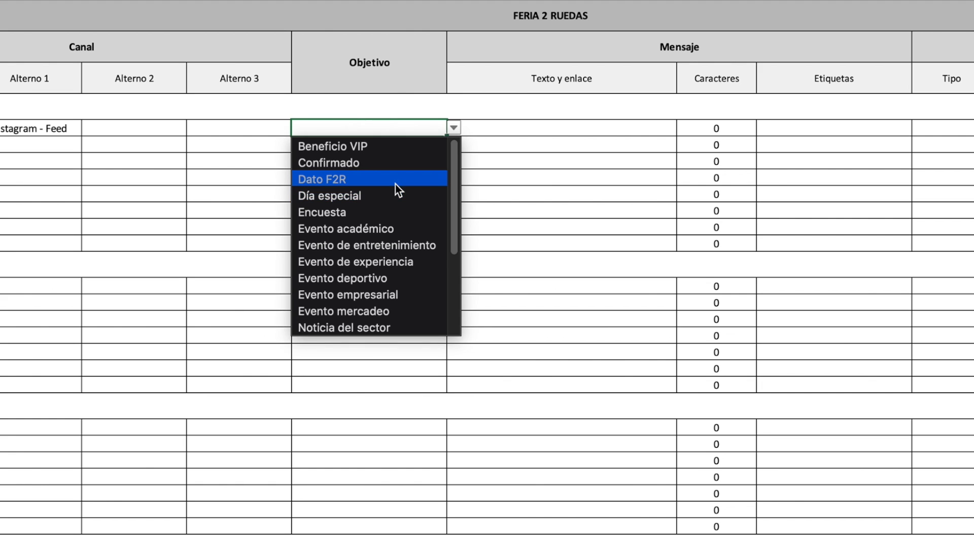
{"action": "mouse_move", "coordinate": [452, 175]}
{"action": "left_mouse_down"}
{"action": "mouse_move", "coordinate": [455, 272]}
{"action": "mouse_move", "coordinate": [455, 167]}
{"action": "left_mouse_up"}
{"action": "left_click", "coordinate": [370, 146]}
Enter "Este es un mensaje de prueba para validar la información y uso del documento de Excel" as the first row's Texto y enlace
{"action": "left_click", "coordinate": [559, 127]}
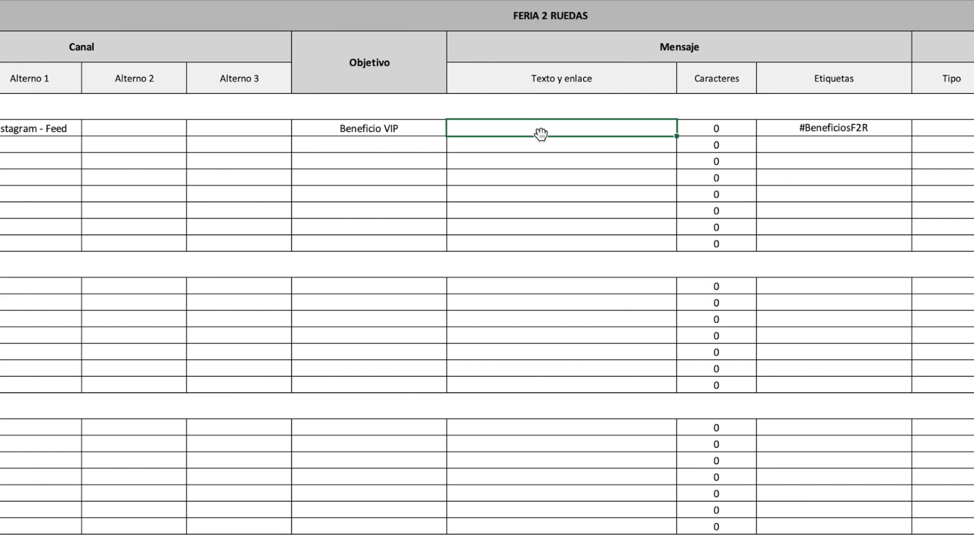
{"action": "type", "text": "Este "}
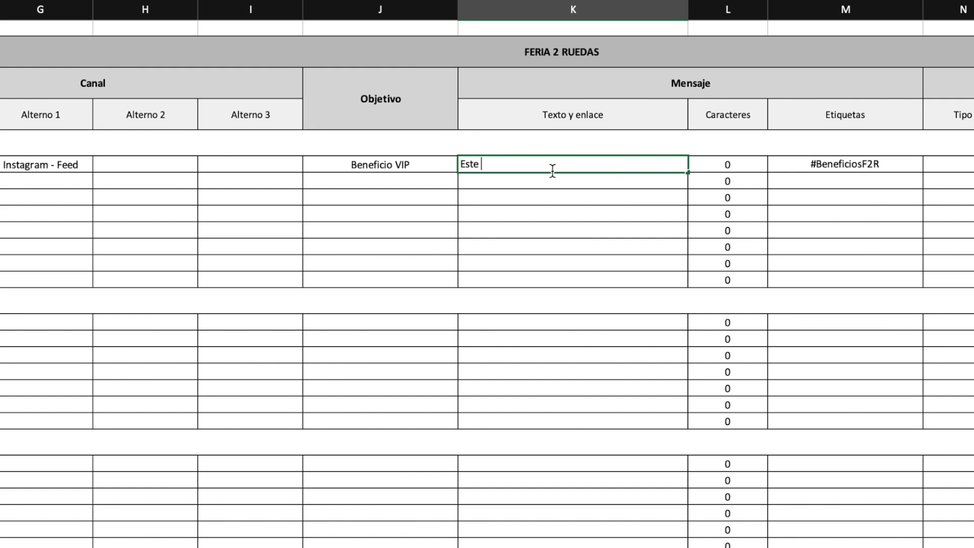
{"action": "type", "text": "es un mensaje de prueba para validar la información y "}
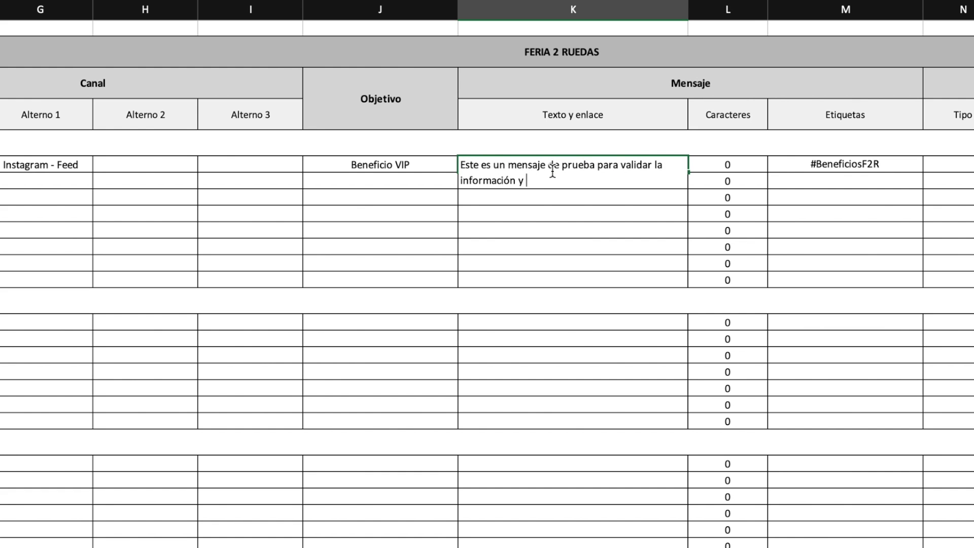
{"action": "type", "text": "uso del documento de Excel"}
{"action": "key", "text": "Return"}
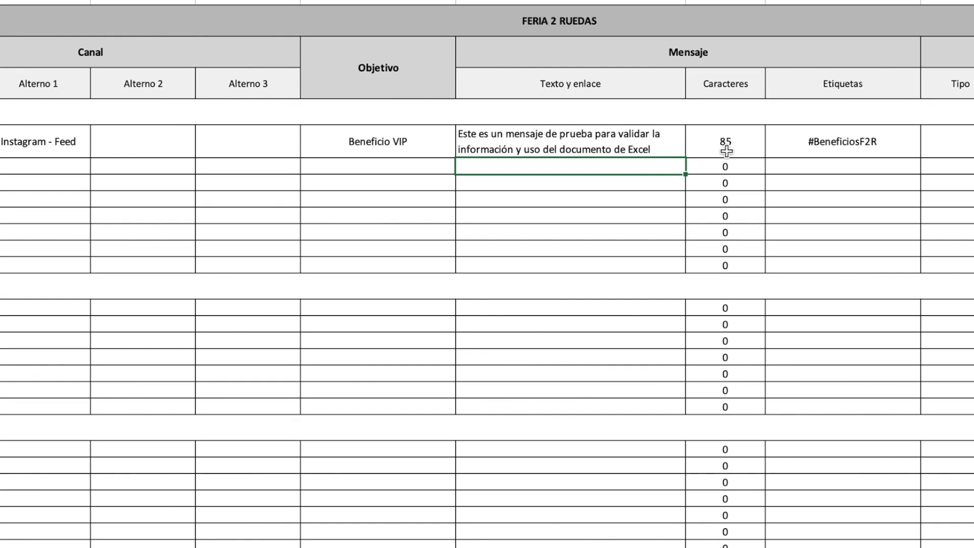
Check the first row's Caracteres and Etiquetas cells against its message text and Objetivo
{"action": "left_click", "coordinate": [572, 135]}
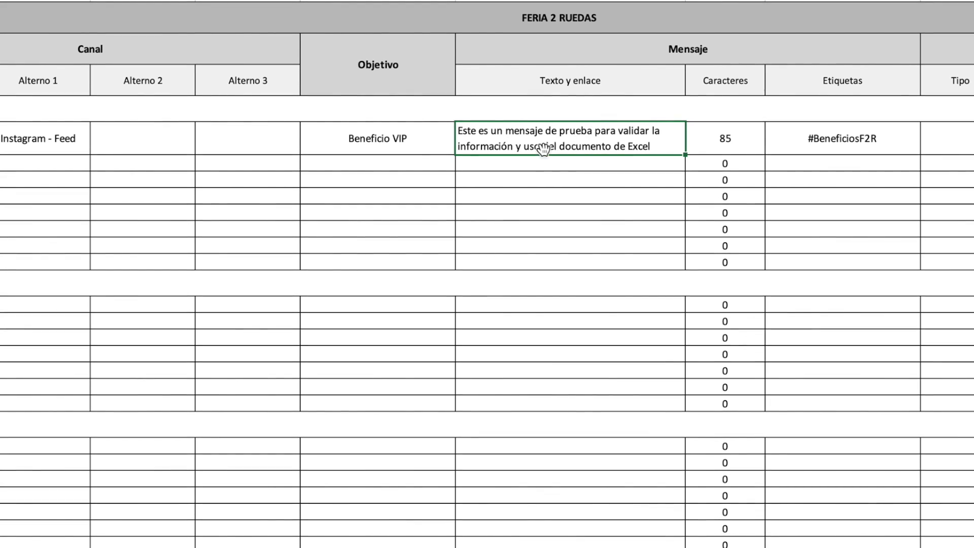
{"action": "left_click", "coordinate": [733, 139]}
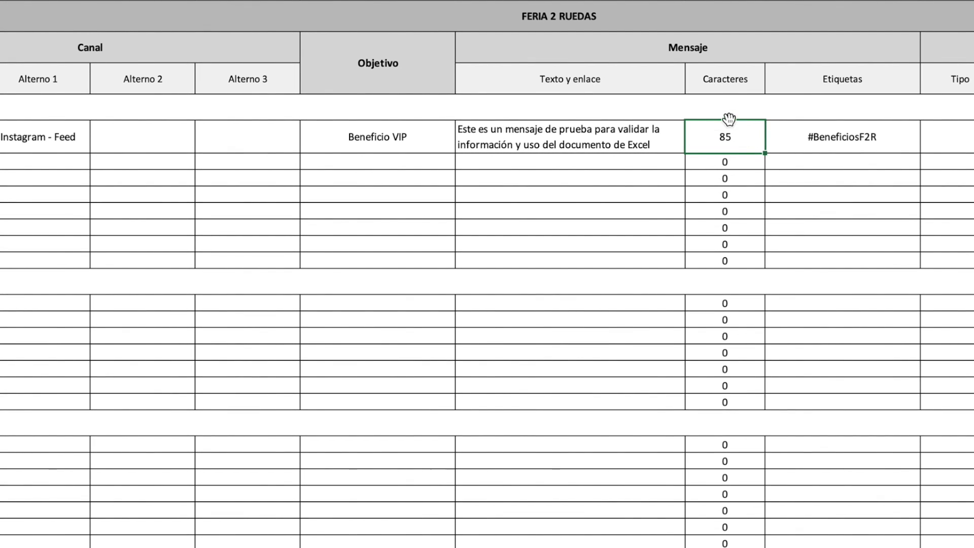
{"action": "left_click", "coordinate": [632, 147]}
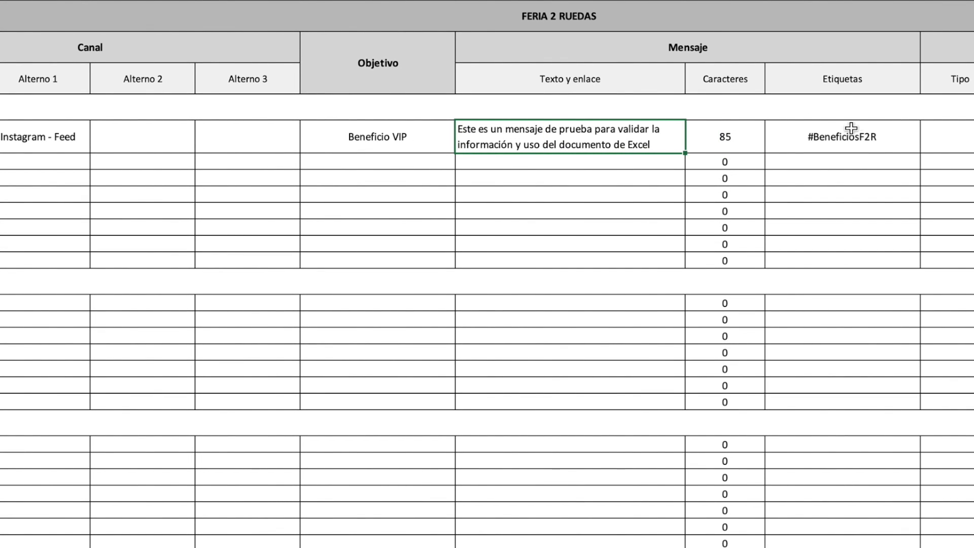
{"action": "left_click", "coordinate": [857, 143]}
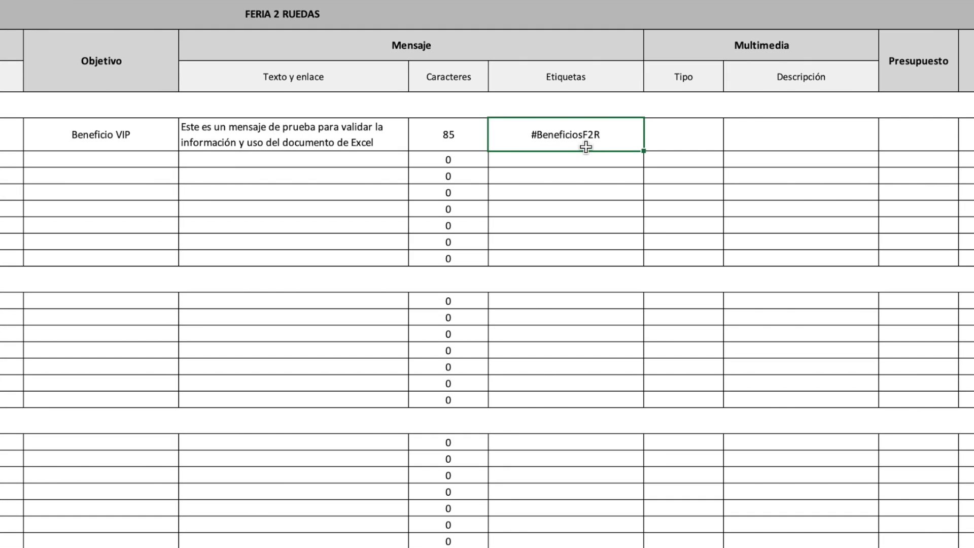
{"action": "left_click", "coordinate": [124, 138]}
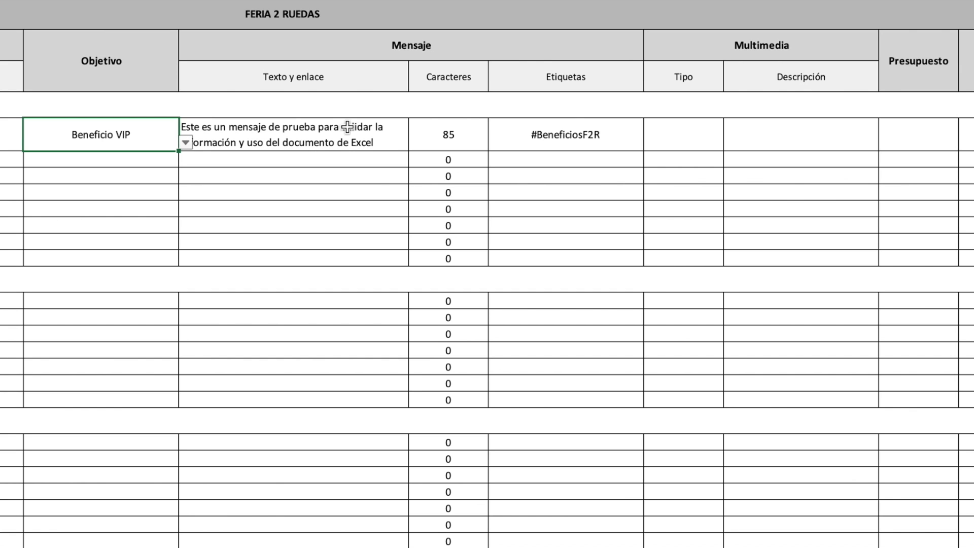
{"action": "left_click", "coordinate": [585, 136]}
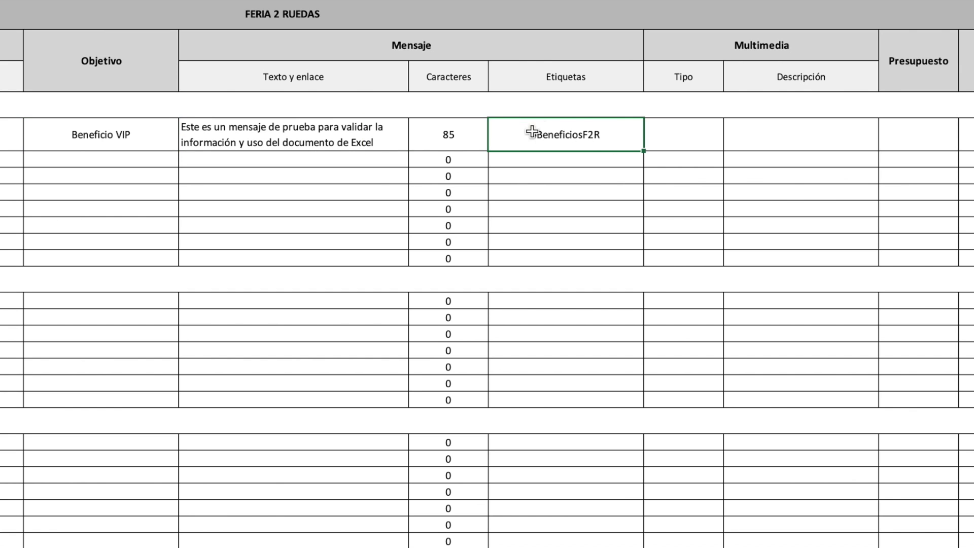
Change the Objetivo of week 1's first row to TBT
{"action": "left_click", "coordinate": [134, 133]}
{"action": "left_click", "coordinate": [185, 142]}
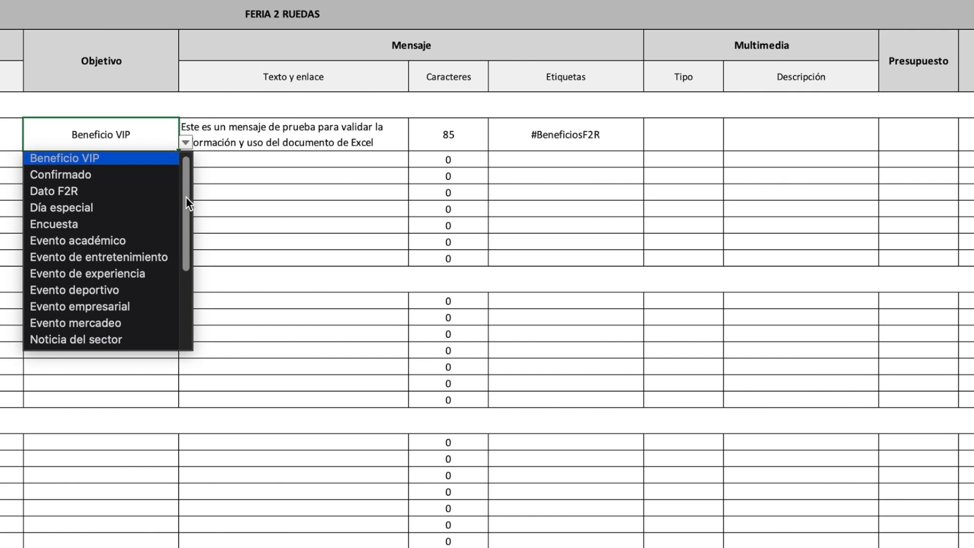
{"action": "left_click_drag", "start_coordinate": [185, 195], "coordinate": [187, 255]}
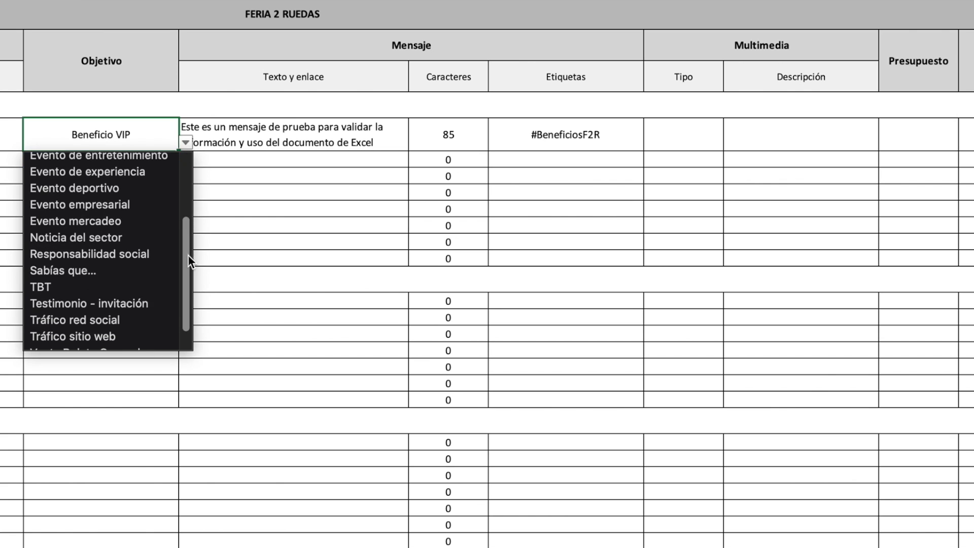
{"action": "left_click", "coordinate": [87, 287]}
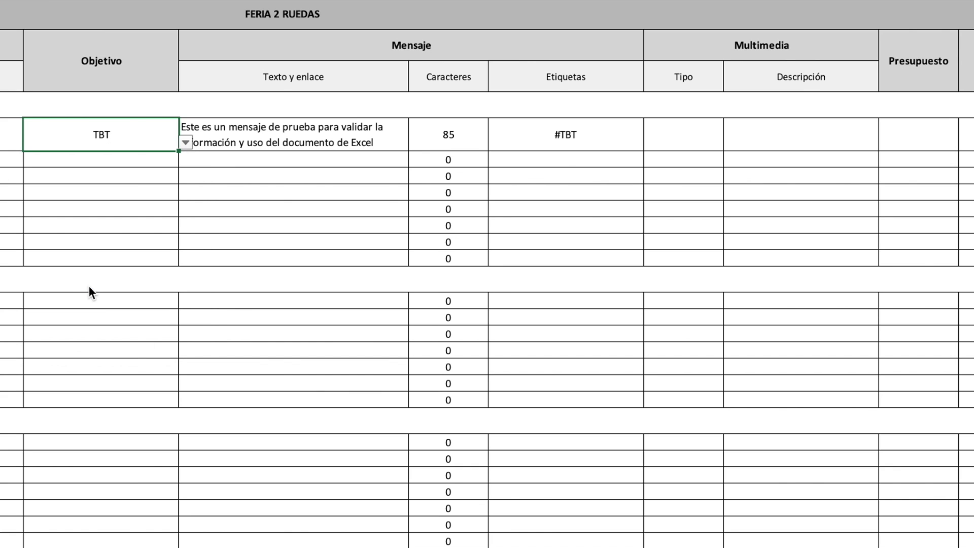
Change the first row's Objetivo to Evento académico and check its Etiquetas cell
{"action": "left_click", "coordinate": [186, 143]}
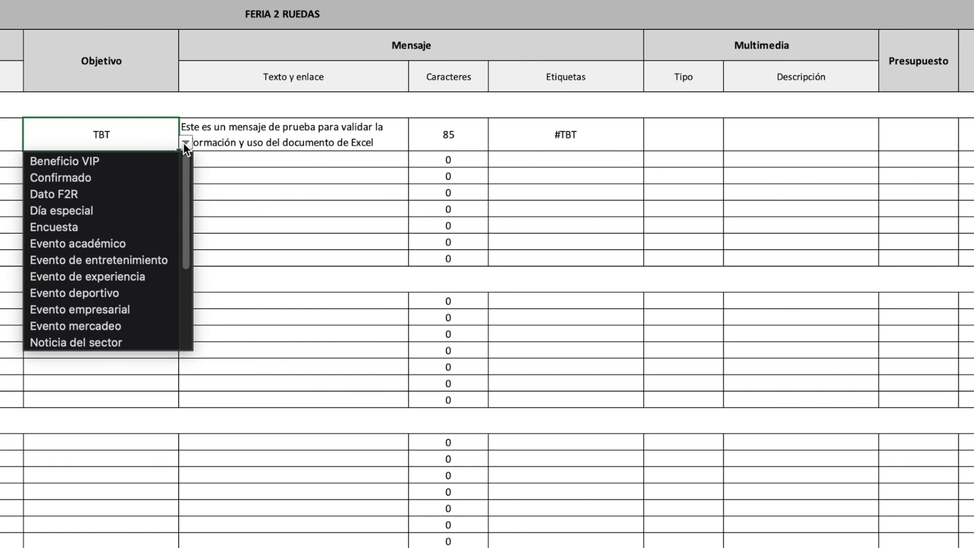
{"action": "left_click", "coordinate": [129, 245]}
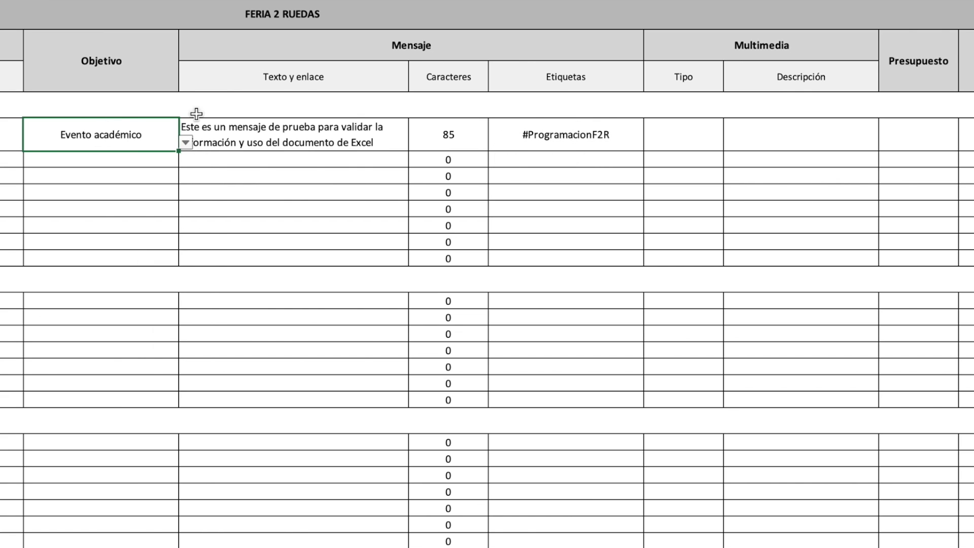
{"action": "left_click", "coordinate": [581, 132]}
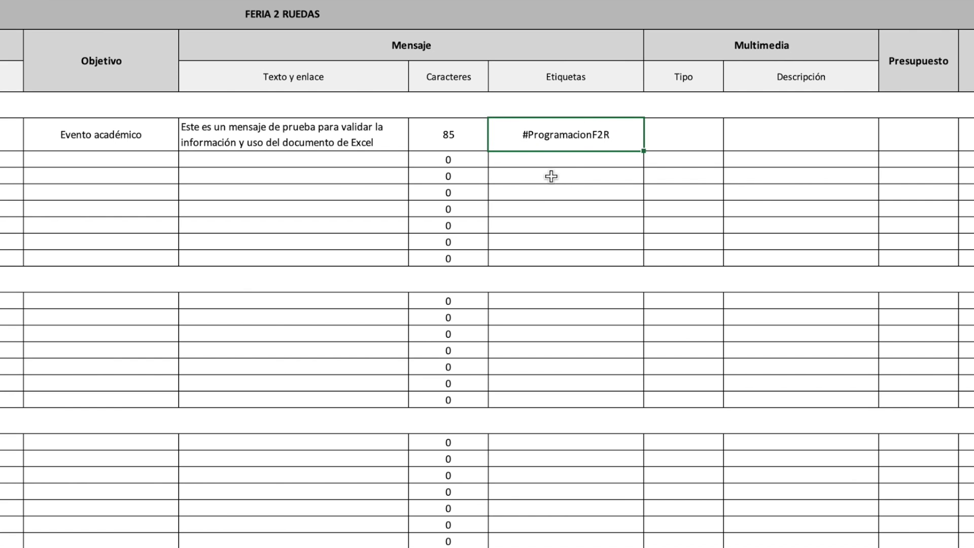
{"action": "left_click", "coordinate": [698, 46]}
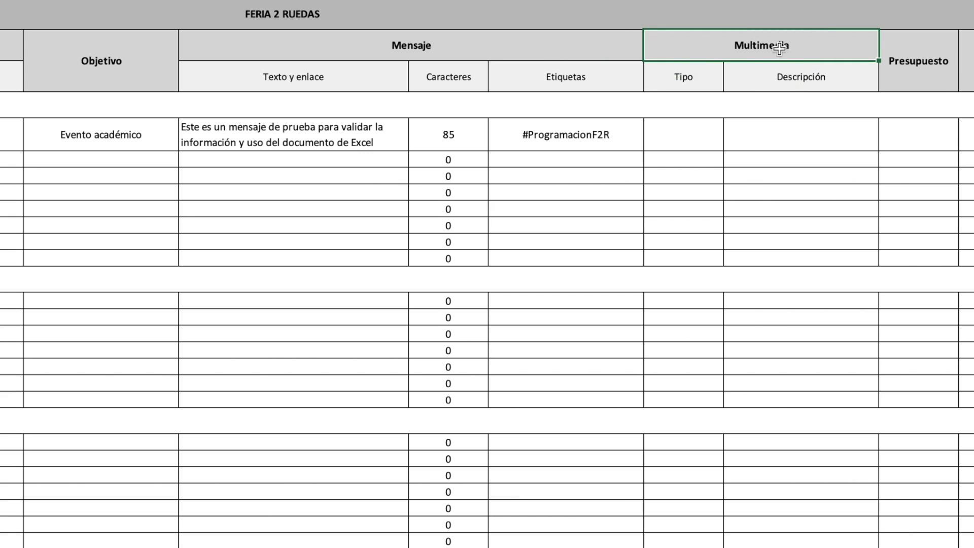
Review the first row's Tipo options and its Descripción, Presupuesto and Observación cells
{"action": "left_click", "coordinate": [694, 136]}
{"action": "left_click", "coordinate": [730, 143]}
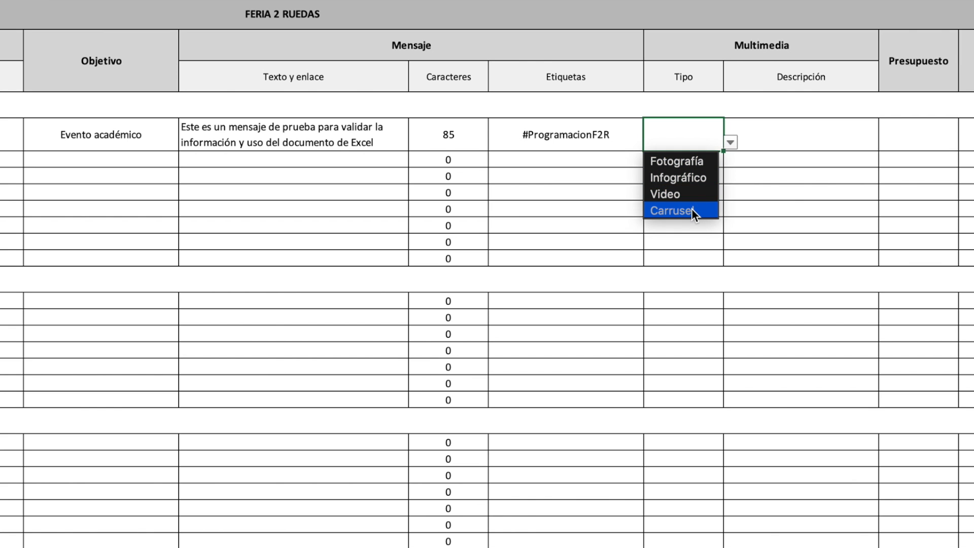
{"action": "left_click", "coordinate": [781, 140]}
{"action": "left_click", "coordinate": [781, 136]}
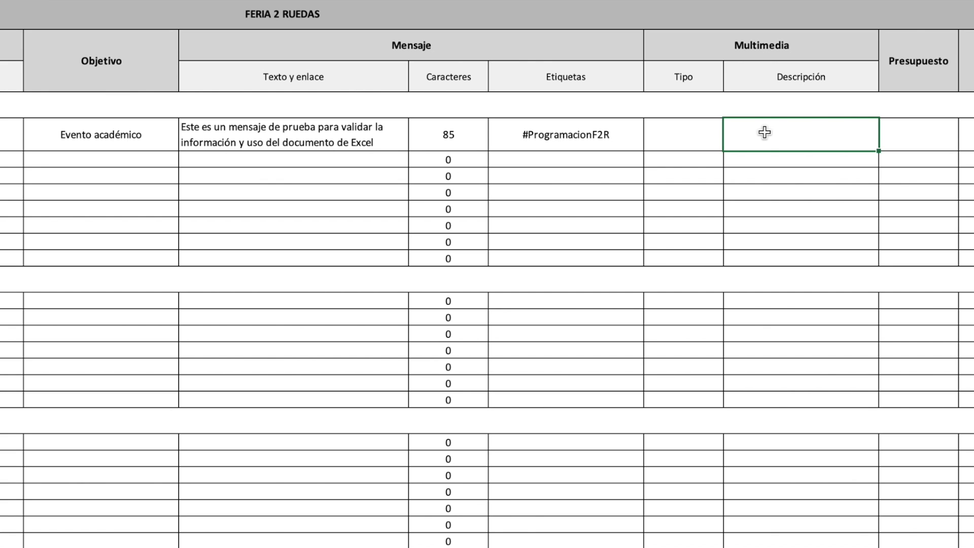
{"action": "left_click", "coordinate": [665, 134]}
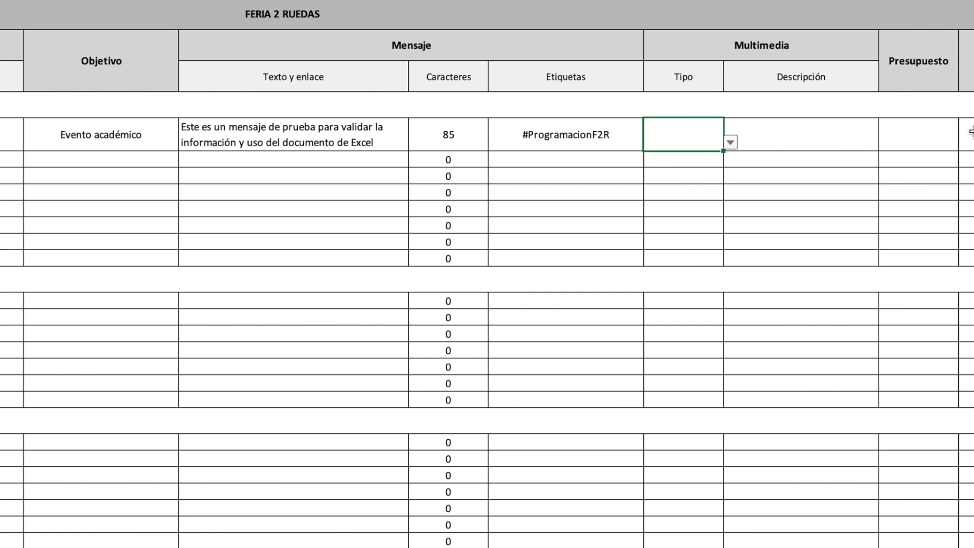
{"action": "scroll", "coordinate": [763, 139], "scroll_direction": "right", "scroll_amount": 5}
{"action": "left_click", "coordinate": [678, 137]}
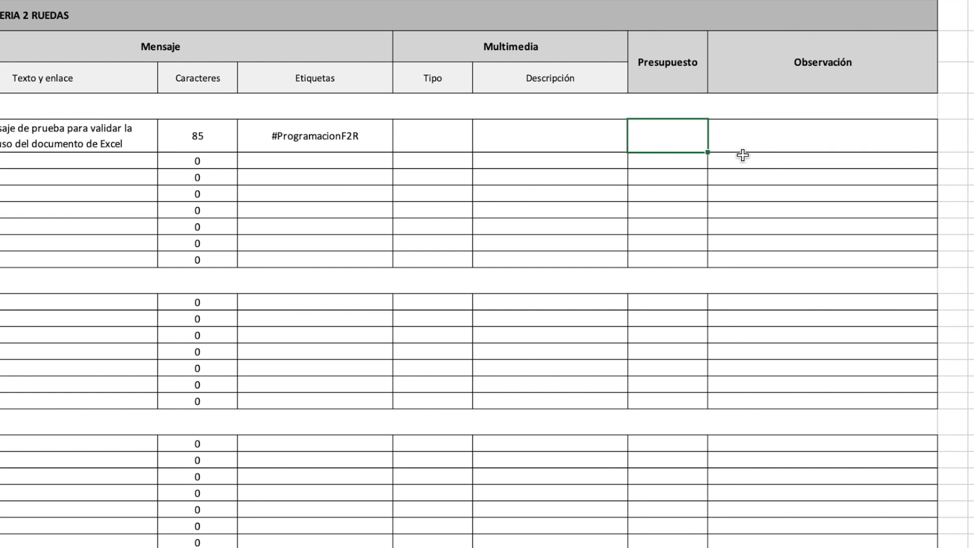
{"action": "left_click", "coordinate": [781, 135]}
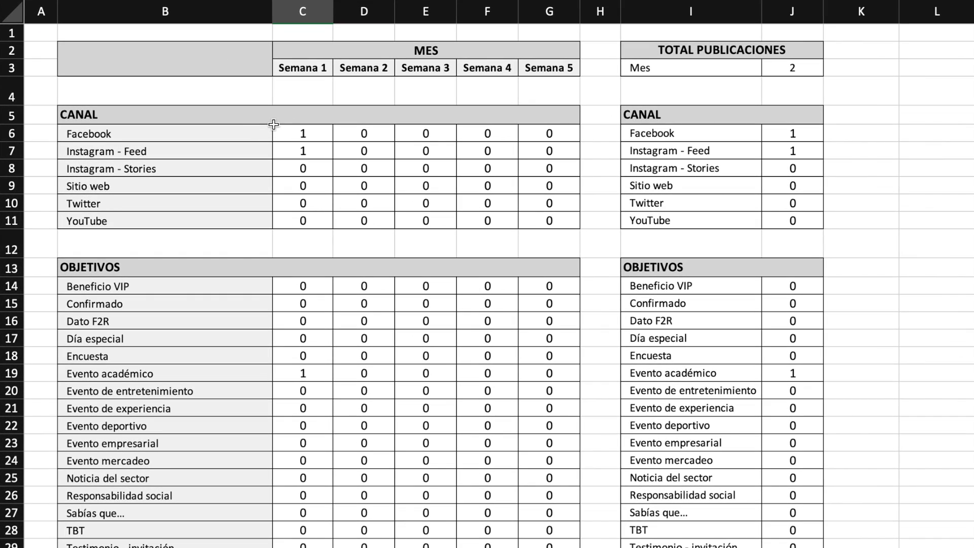
Examine the channels listed under CANAL in the Métricas sheet, from Facebook to YouTube
{"action": "left_click", "coordinate": [191, 114]}
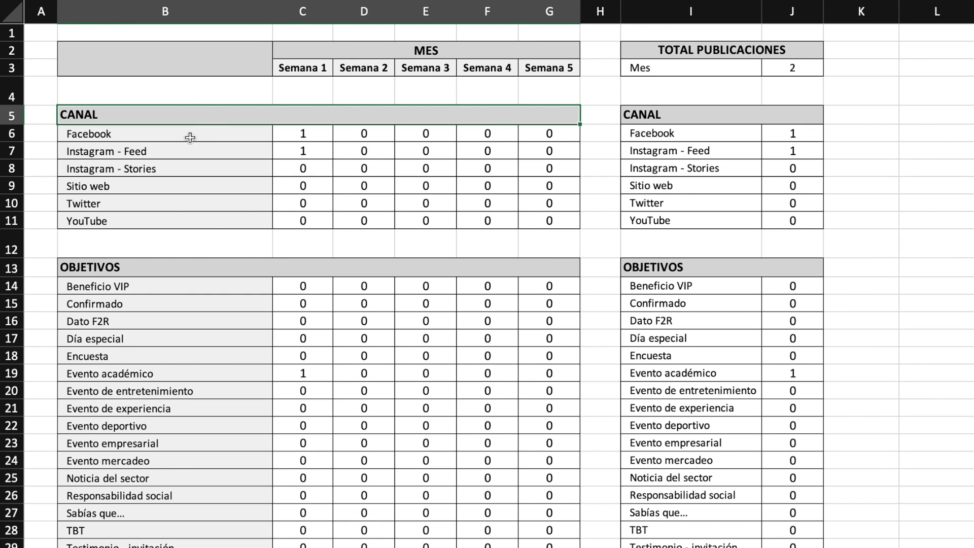
{"action": "left_click", "coordinate": [189, 134]}
{"action": "left_click", "coordinate": [188, 153]}
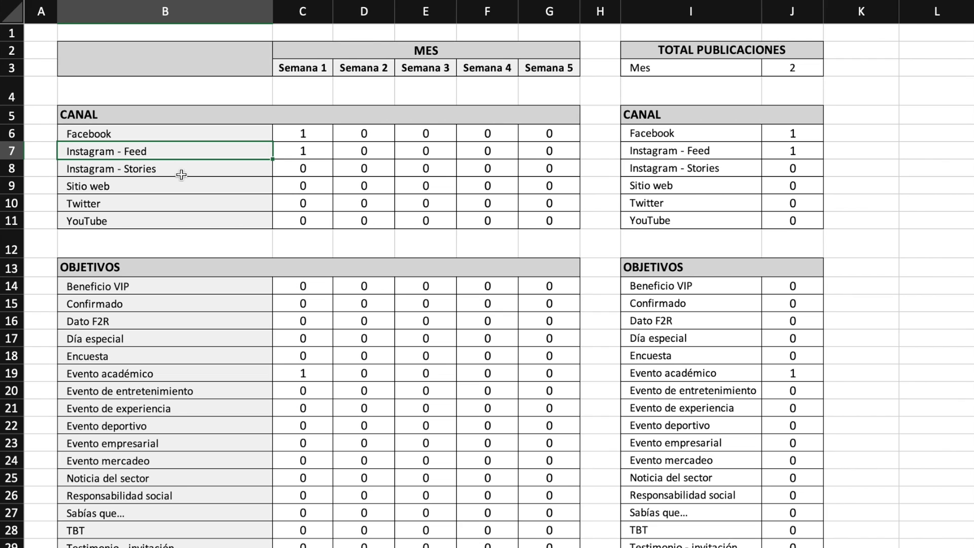
{"action": "left_click", "coordinate": [174, 188]}
{"action": "left_click", "coordinate": [169, 206]}
{"action": "left_click", "coordinate": [171, 226]}
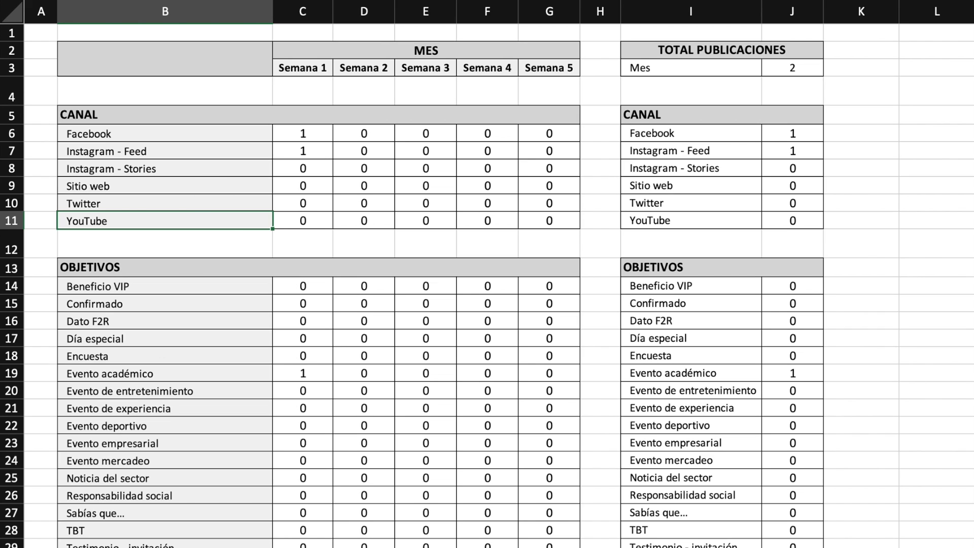
Change the Planeador sheet's first-row Alterno 1 channel to YouTube and check the channel list in Métricas
{"action": "left_click", "coordinate": [406, 545]}
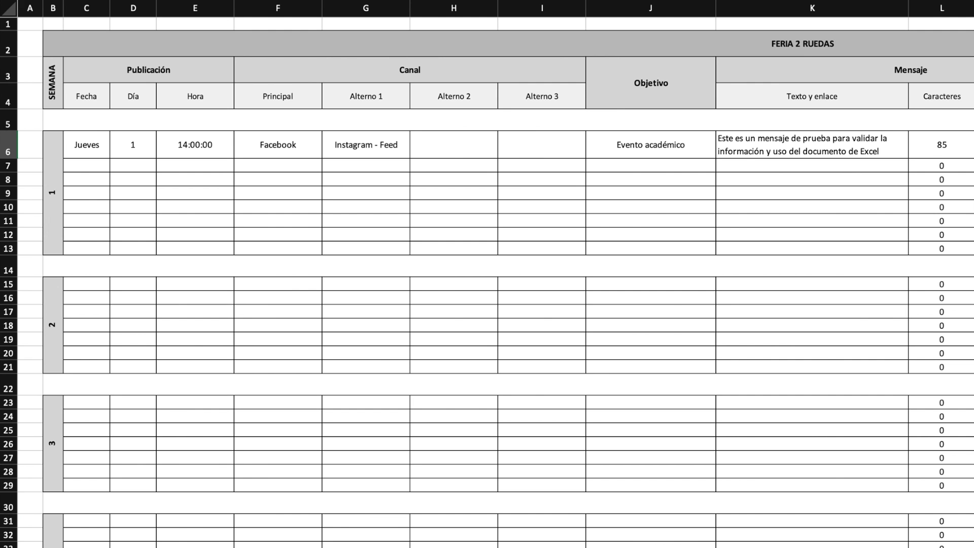
{"action": "left_click", "coordinate": [285, 152]}
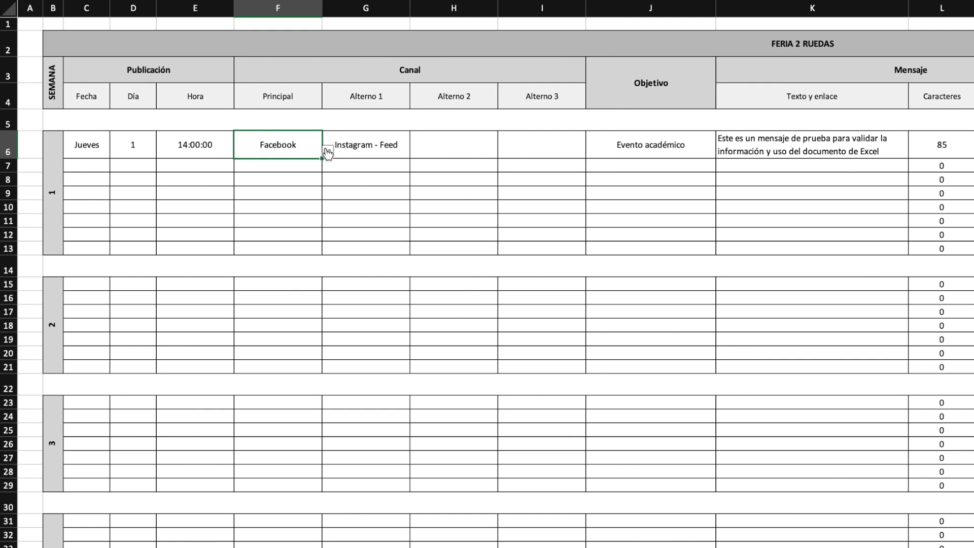
{"action": "left_click", "coordinate": [378, 151]}
{"action": "left_click", "coordinate": [416, 151]}
{"action": "key", "text": "Up"}
{"action": "key", "text": "Up"}
{"action": "left_click", "coordinate": [365, 236]}
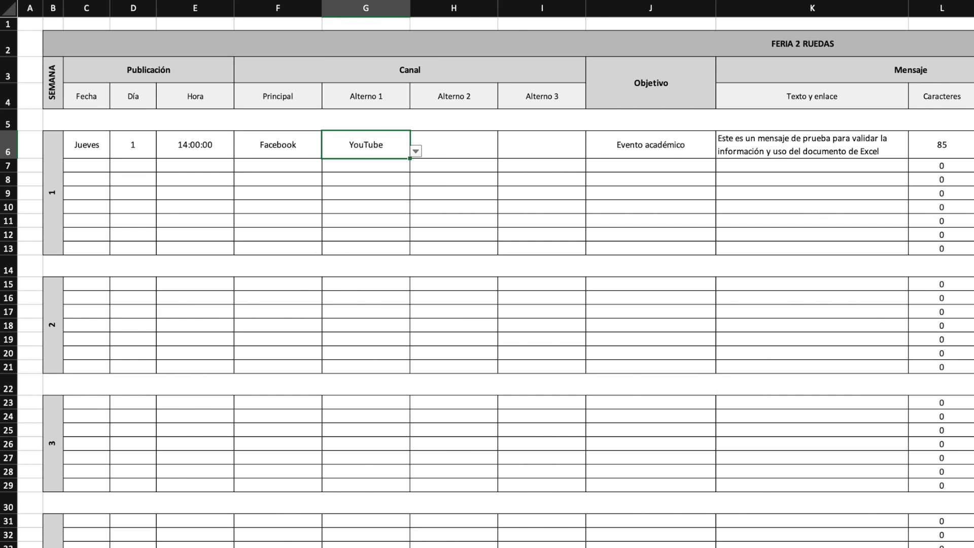
{"action": "left_click", "coordinate": [157, 546]}
{"action": "left_click_drag", "start_coordinate": [106, 133], "coordinate": [137, 219]}
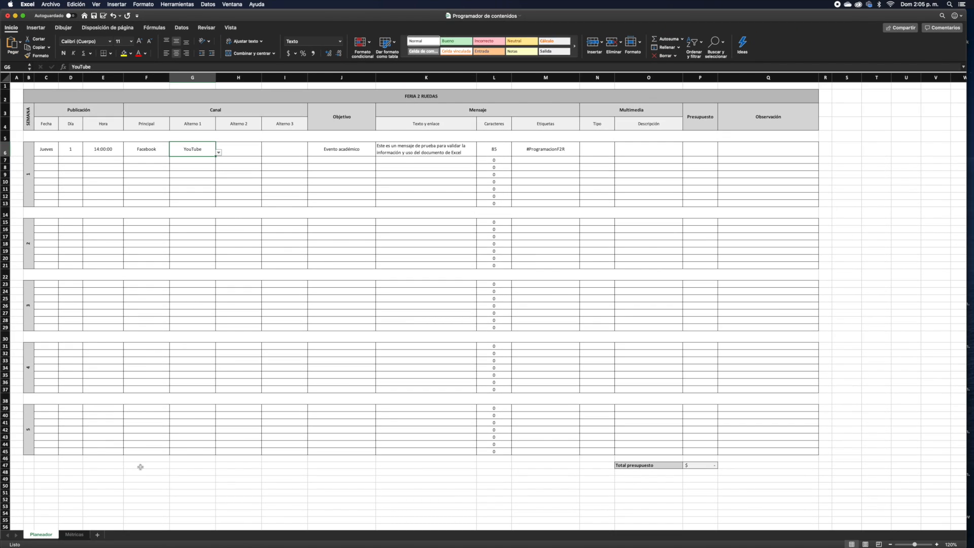
Start a data validation rule for cell F47 of the Planeador sheet that allows a Lista
{"action": "left_click", "coordinate": [140, 466]}
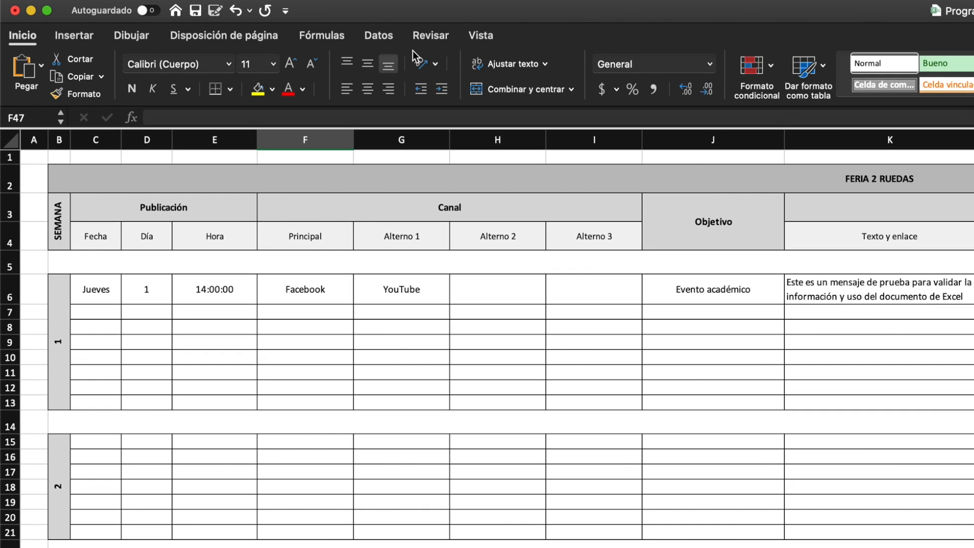
{"action": "left_click", "coordinate": [379, 37]}
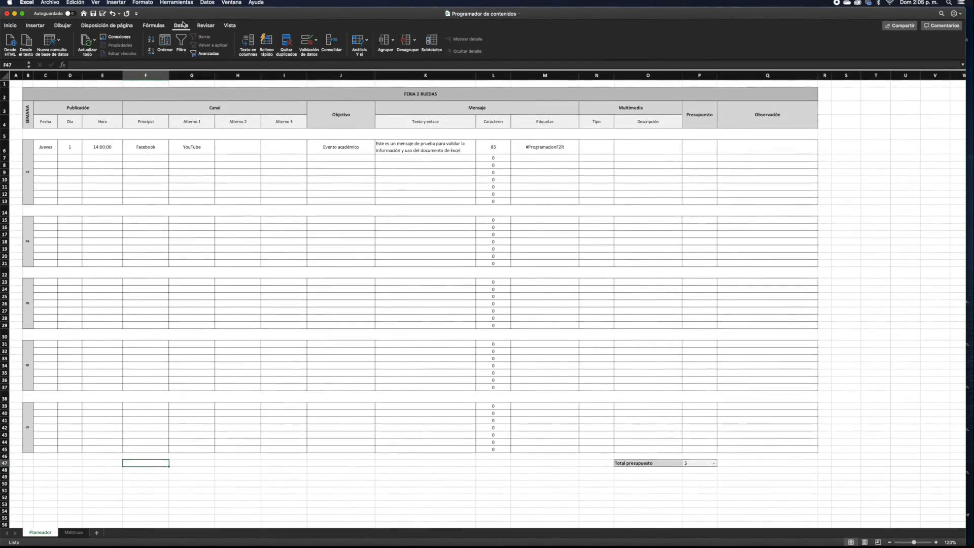
{"action": "left_click", "coordinate": [309, 40]}
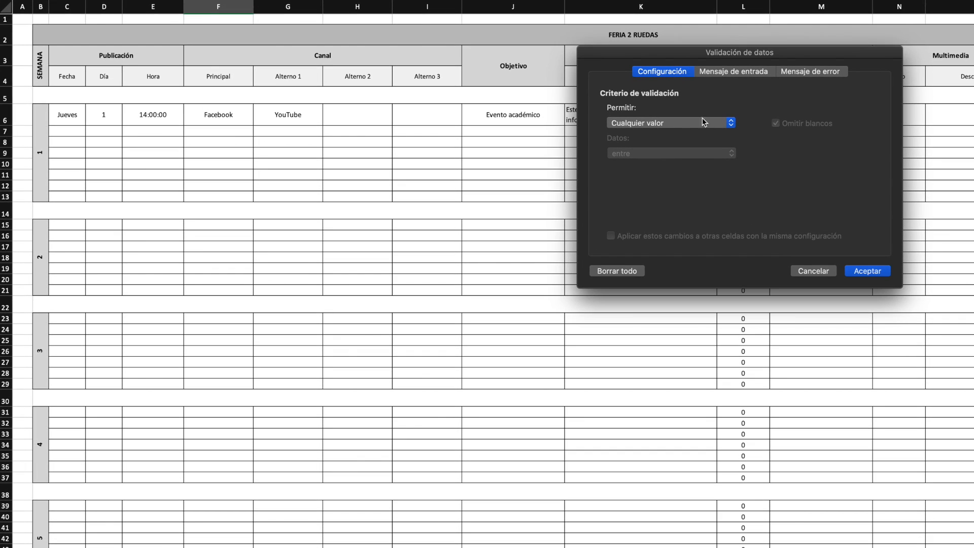
{"action": "left_click", "coordinate": [663, 123]}
{"action": "left_click", "coordinate": [641, 157]}
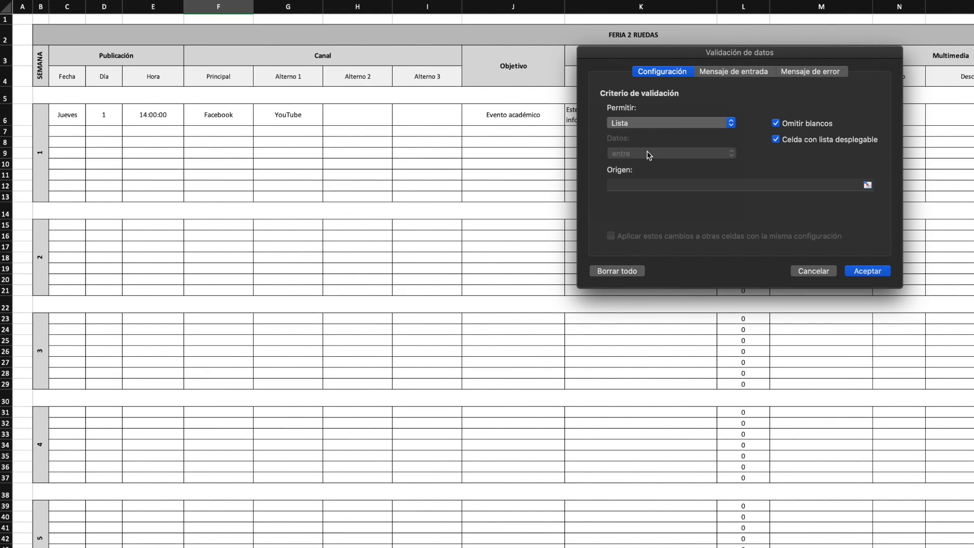
Set the validation list's source to =Métricas!$B$6:$B$11, apply it and open the options of cell F47
{"action": "left_click", "coordinate": [867, 185]}
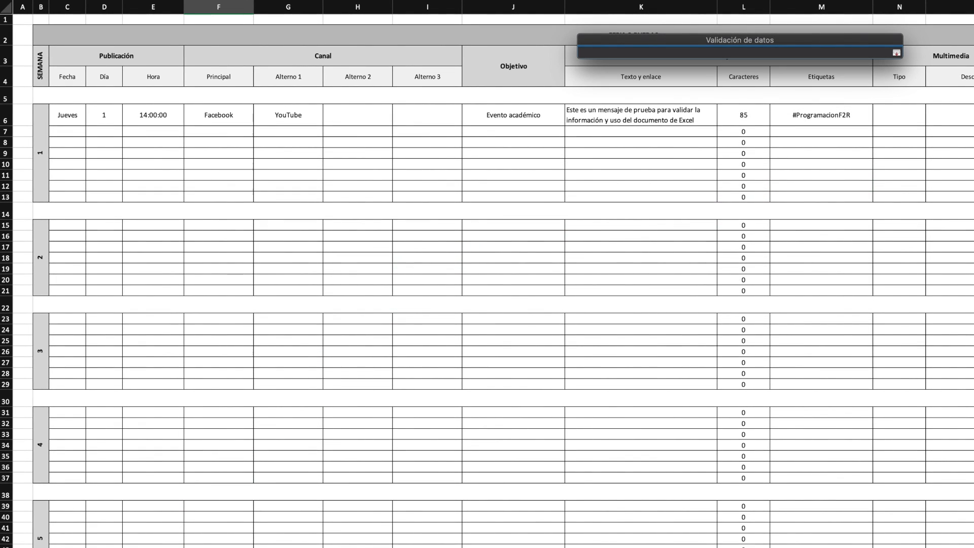
{"action": "left_click", "coordinate": [106, 545]}
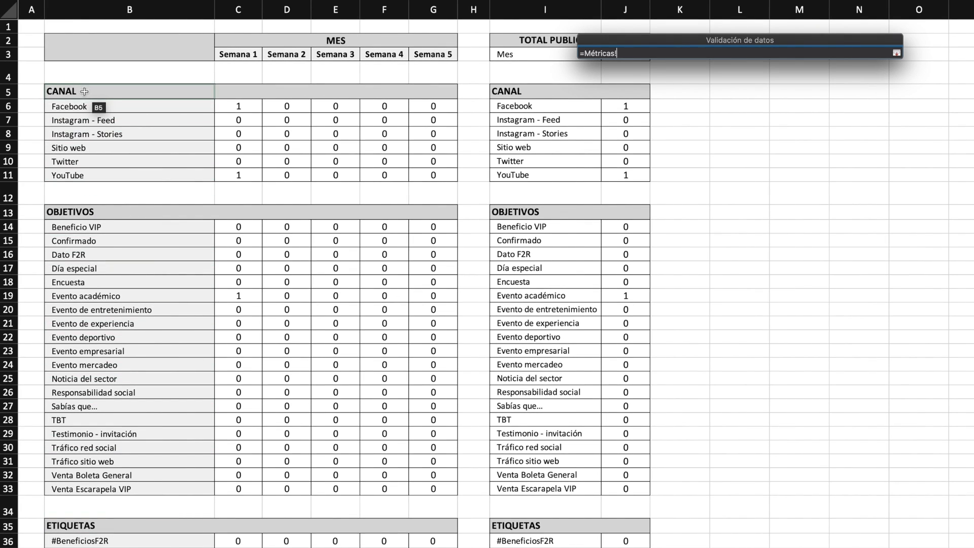
{"action": "left_click_drag", "start_coordinate": [89, 106], "coordinate": [128, 175]}
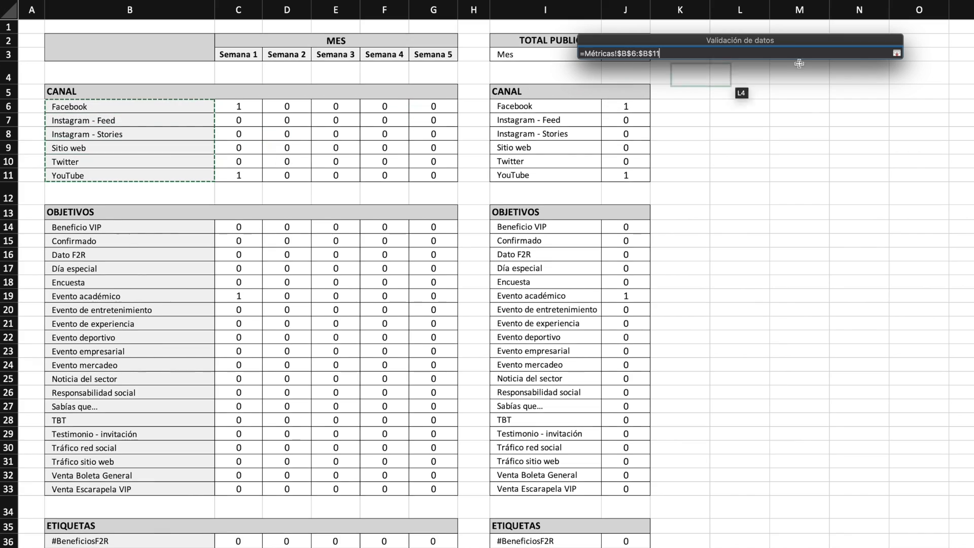
{"action": "left_click", "coordinate": [896, 53]}
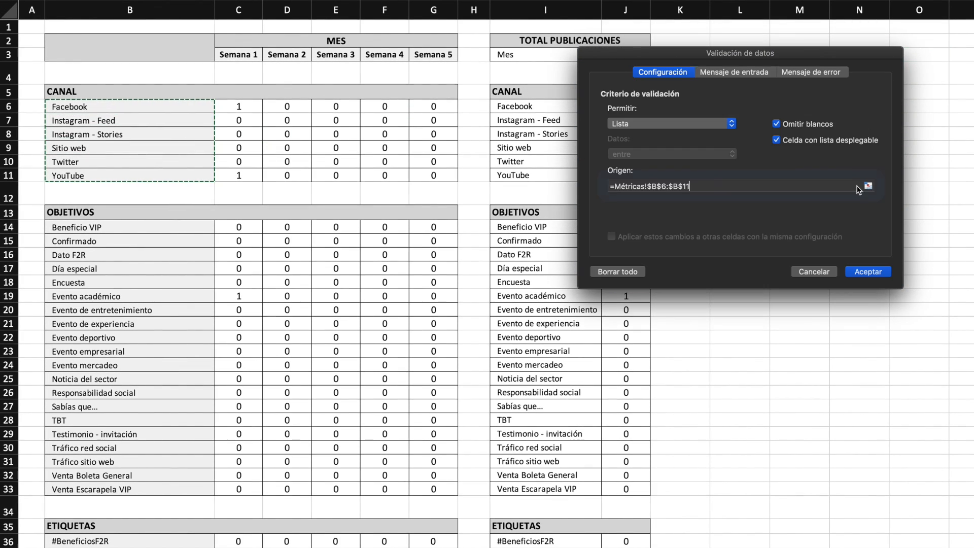
{"action": "left_click", "coordinate": [867, 271]}
{"action": "scroll", "coordinate": [609, 228], "scroll_direction": "down", "scroll_amount": 5}
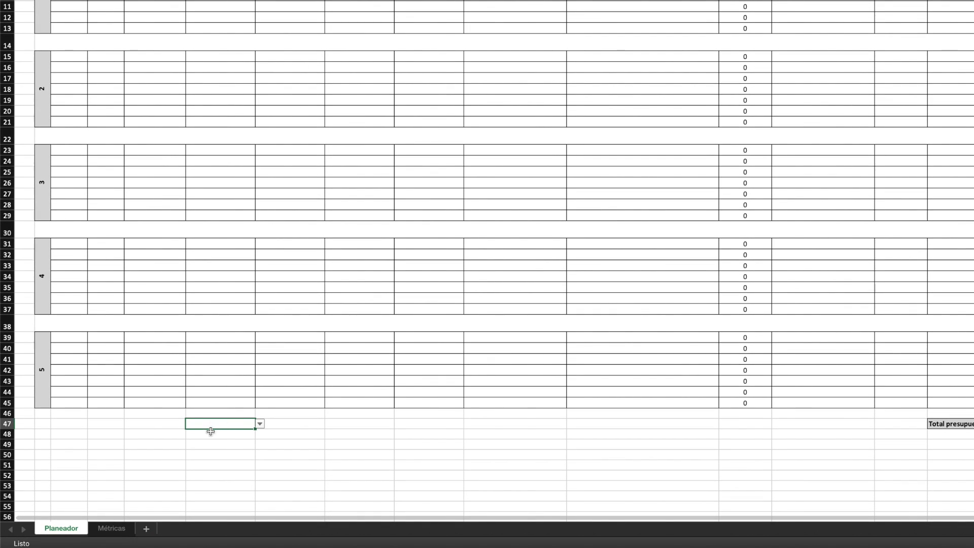
{"action": "left_click", "coordinate": [262, 424]}
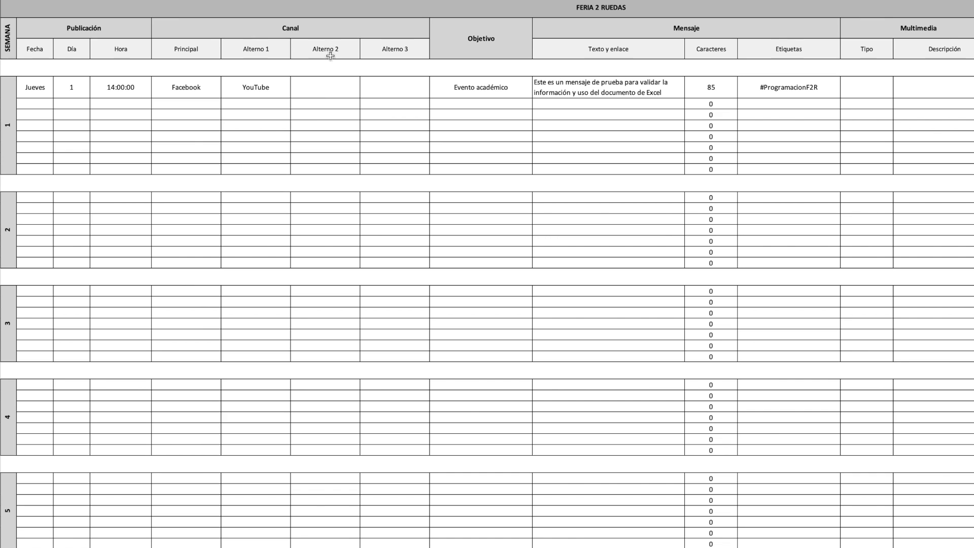
Compare the first row's Alterno and Objetivo cells with the OBJETIVOS list in the Métricas sheet
{"action": "left_click", "coordinate": [257, 88]}
{"action": "left_click", "coordinate": [332, 84]}
{"action": "left_click", "coordinate": [398, 85]}
{"action": "left_click", "coordinate": [301, 91]}
{"action": "left_click", "coordinate": [272, 89]}
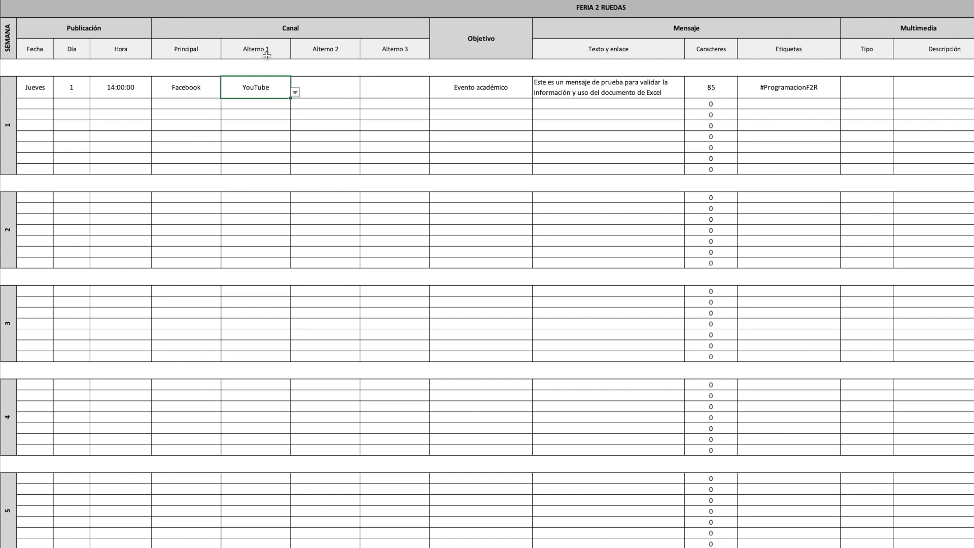
{"action": "left_click", "coordinate": [501, 91]}
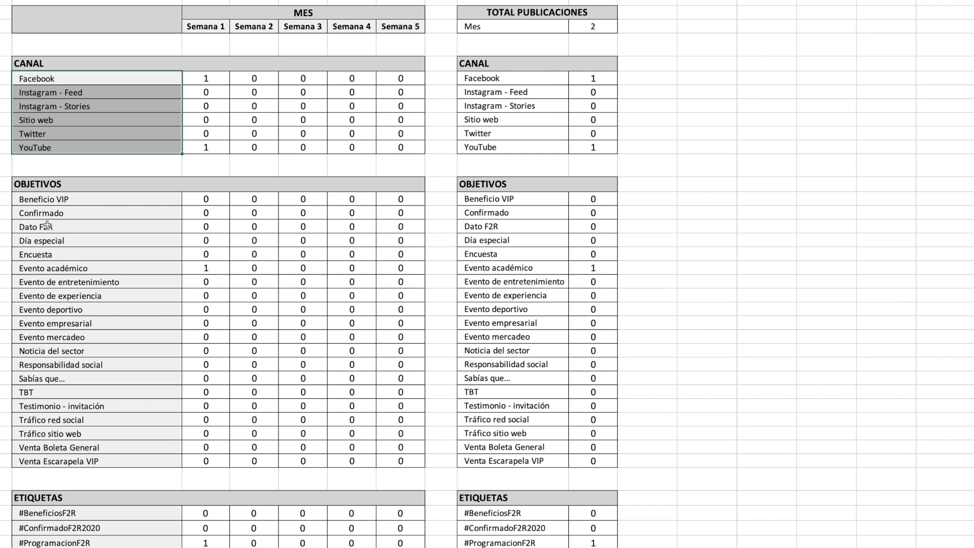
{"action": "left_click", "coordinate": [53, 198]}
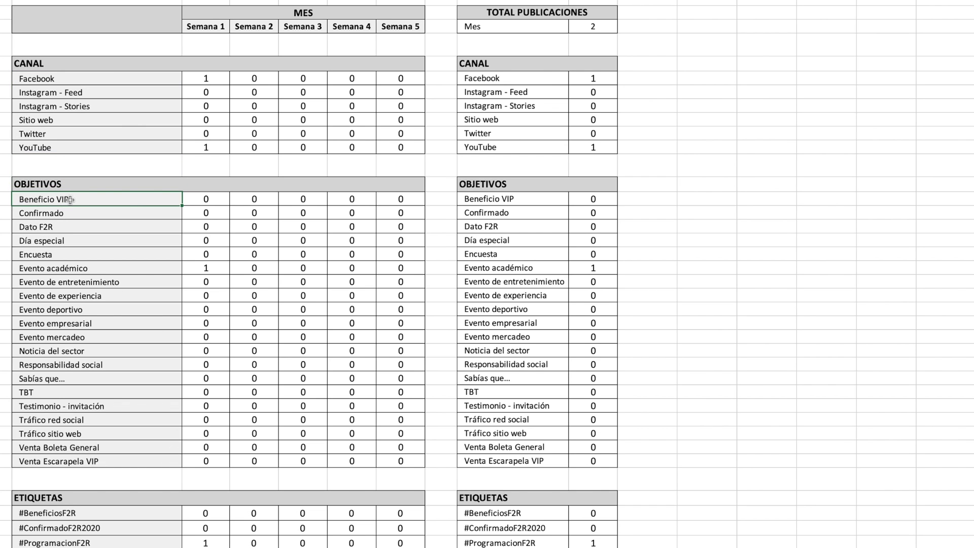
{"action": "left_click", "coordinate": [50, 461]}
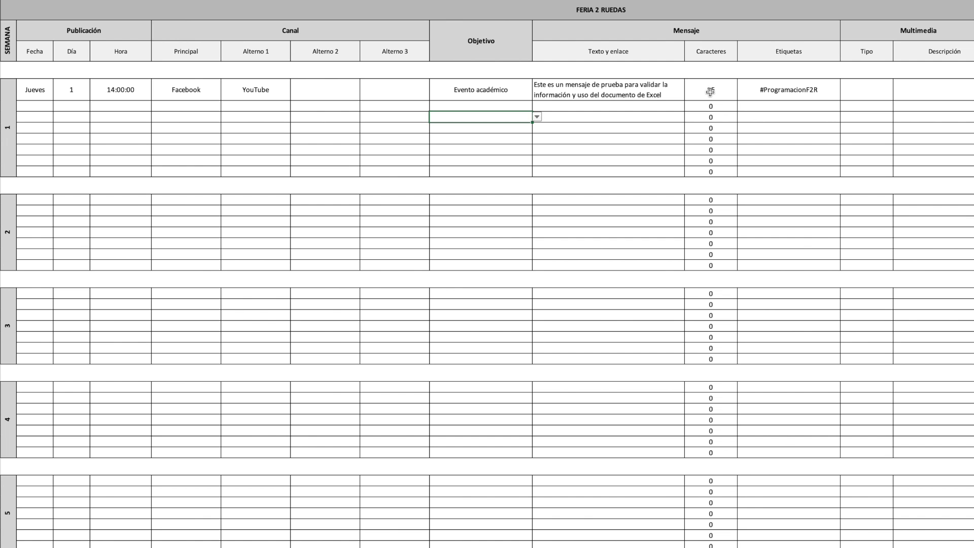
Enter "Otro texto" in cell K47 below the Texto y enlace column of the Planeador sheet
{"action": "left_click", "coordinate": [710, 91]}
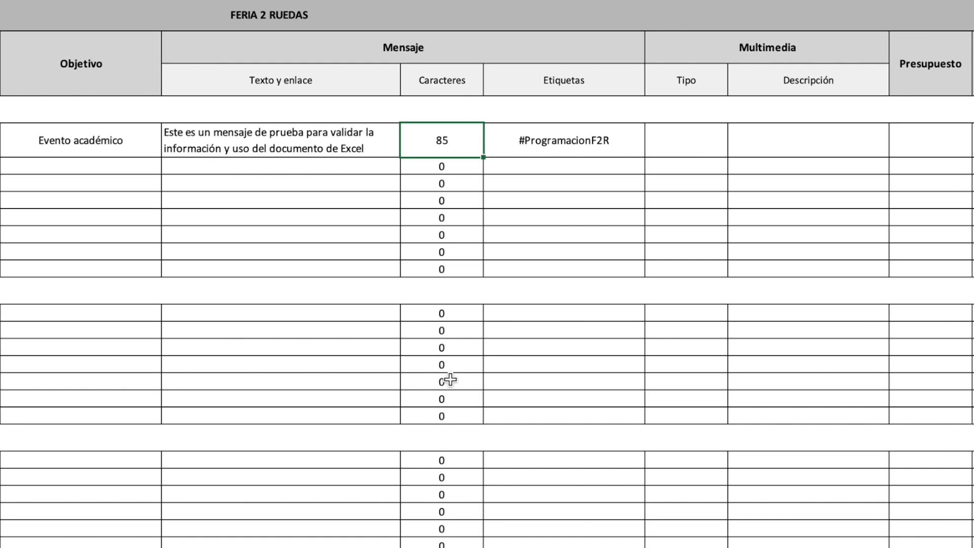
{"action": "scroll", "coordinate": [459, 375], "scroll_direction": "down", "scroll_amount": 10}
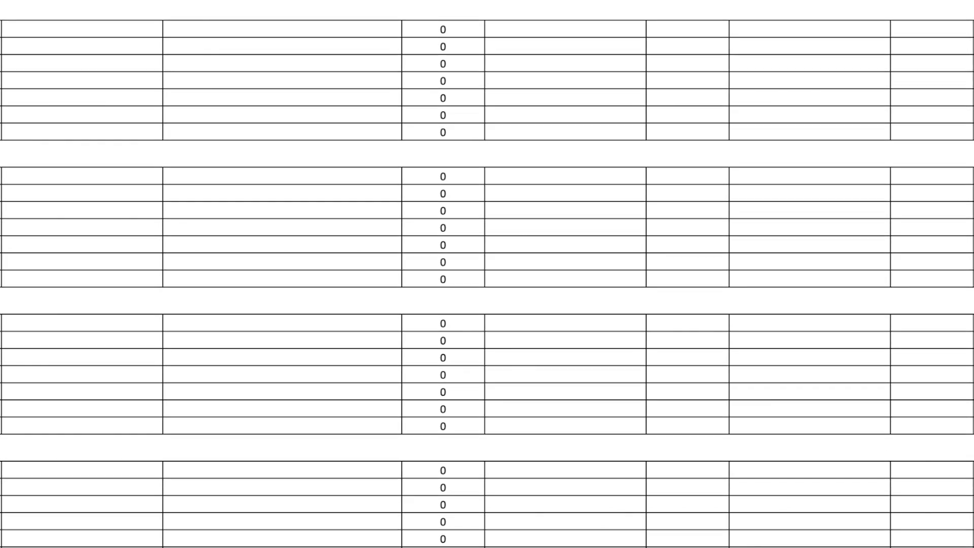
{"action": "left_click", "coordinate": [326, 359]}
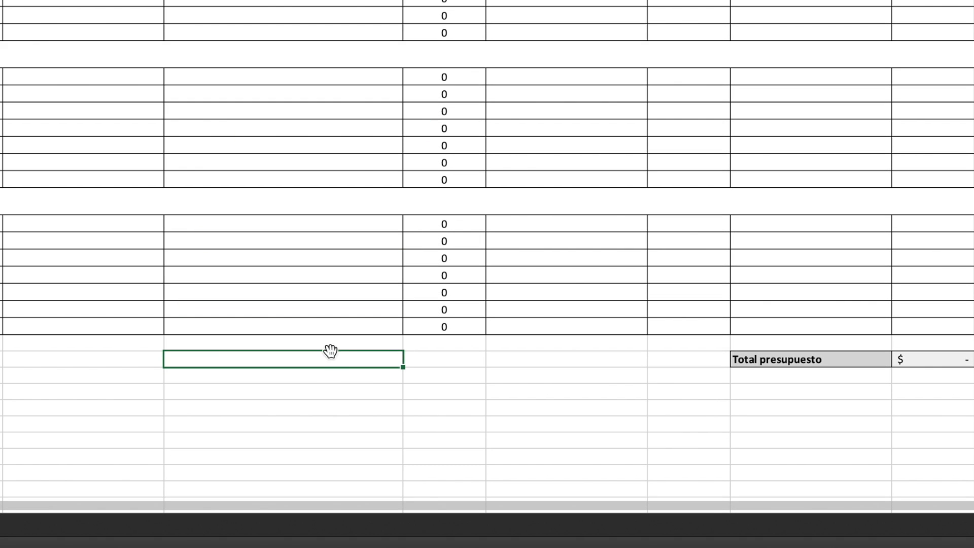
{"action": "type", "text": "Otro texto"}
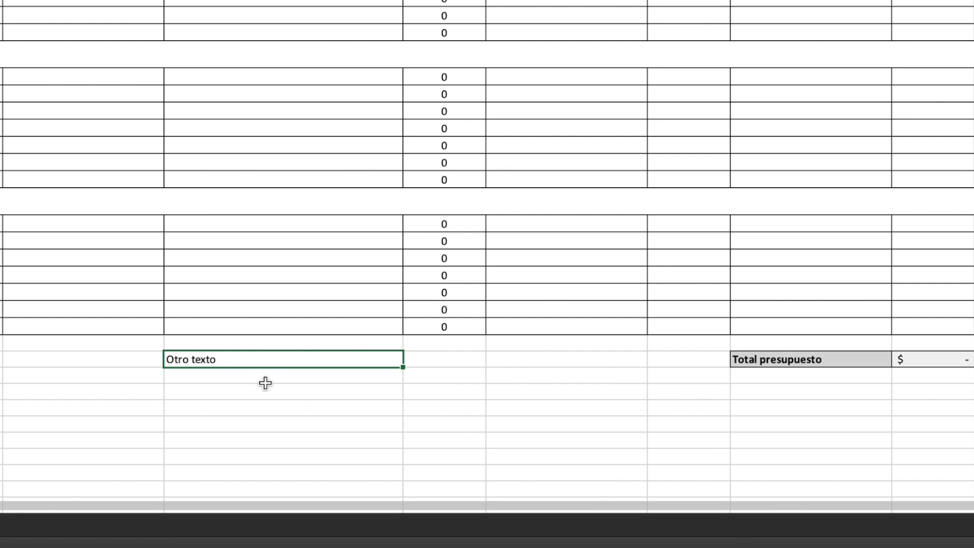
Enter the formula =LARGO(K47) in cell L47 to count the characters of the sample text beside it
{"action": "left_click", "coordinate": [447, 358]}
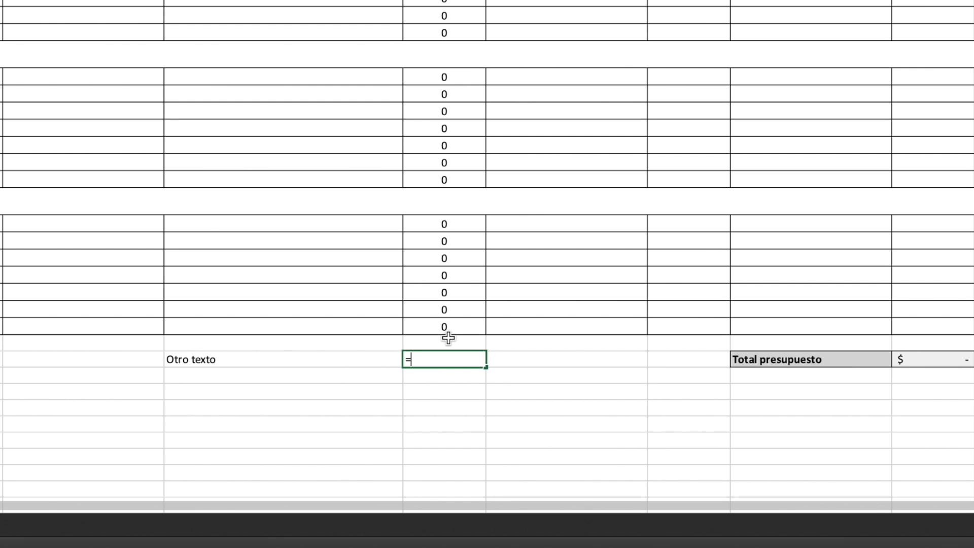
{"action": "type", "text": "=LARGO"}
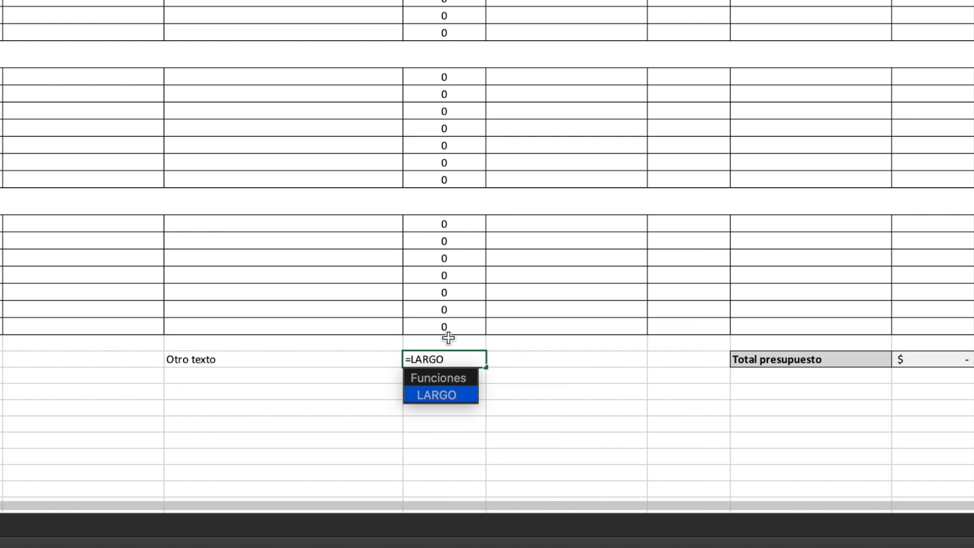
{"action": "type", "text": "("}
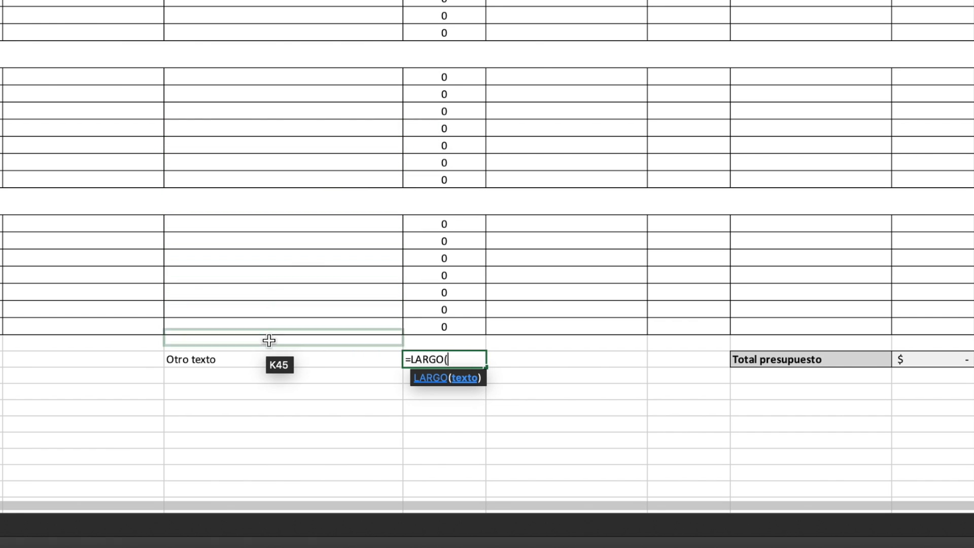
{"action": "left_click", "coordinate": [269, 363]}
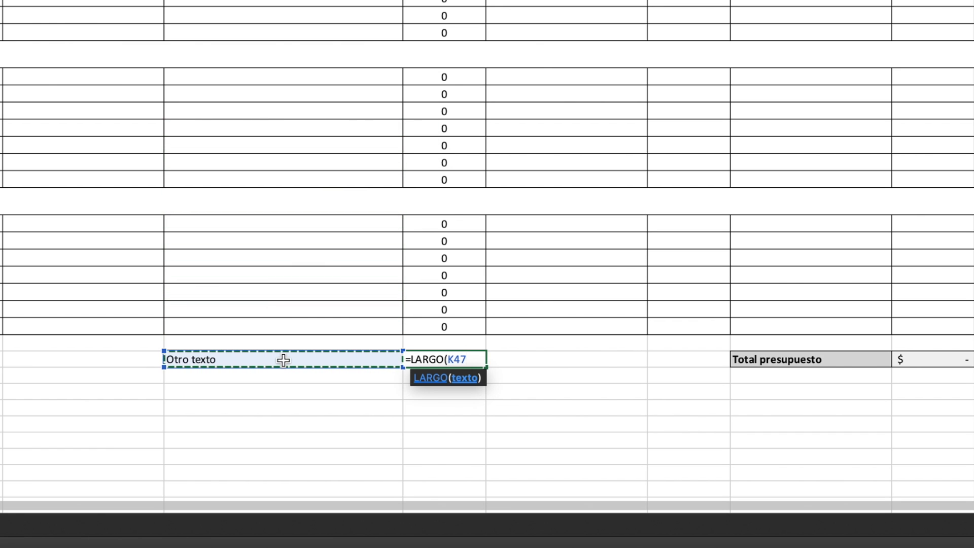
{"action": "type", "text": ")"}
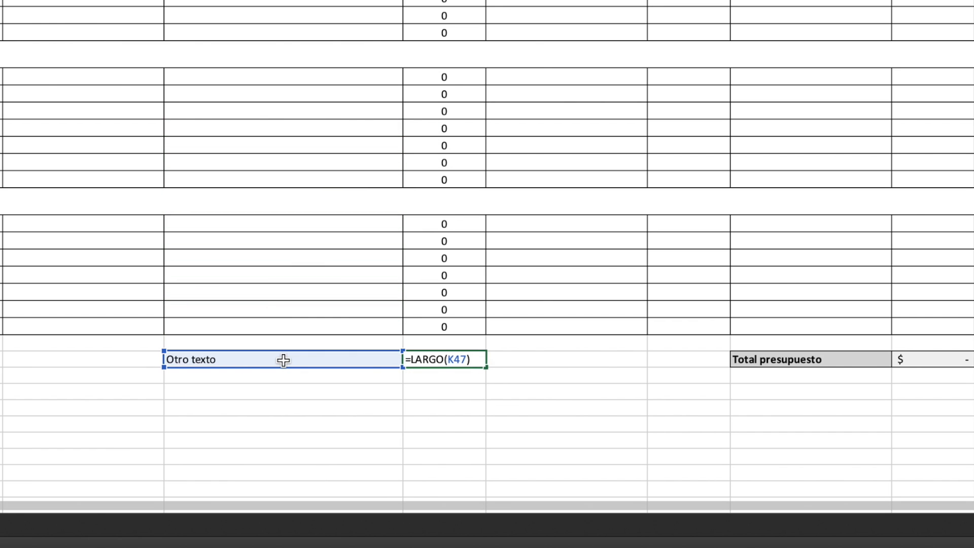
{"action": "key", "text": "Return"}
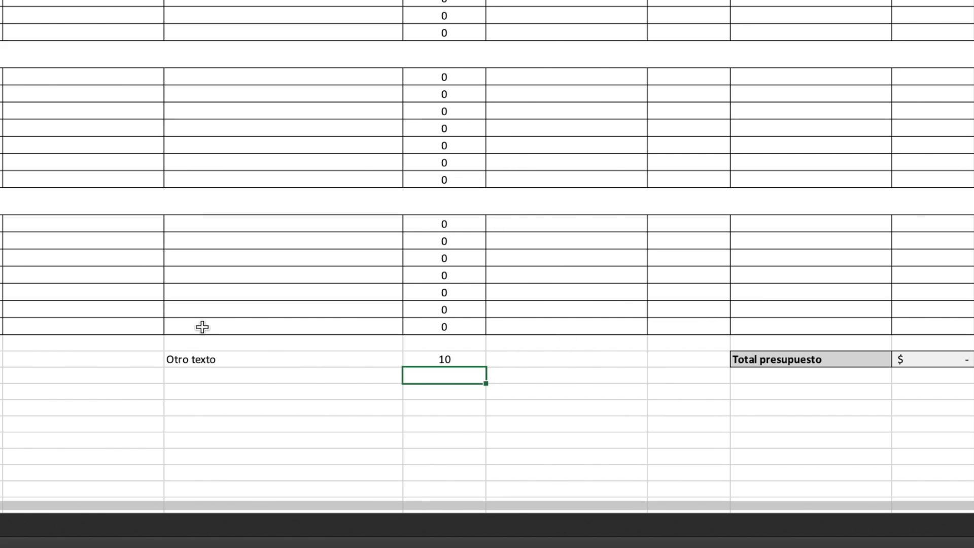
{"action": "left_click", "coordinate": [471, 359]}
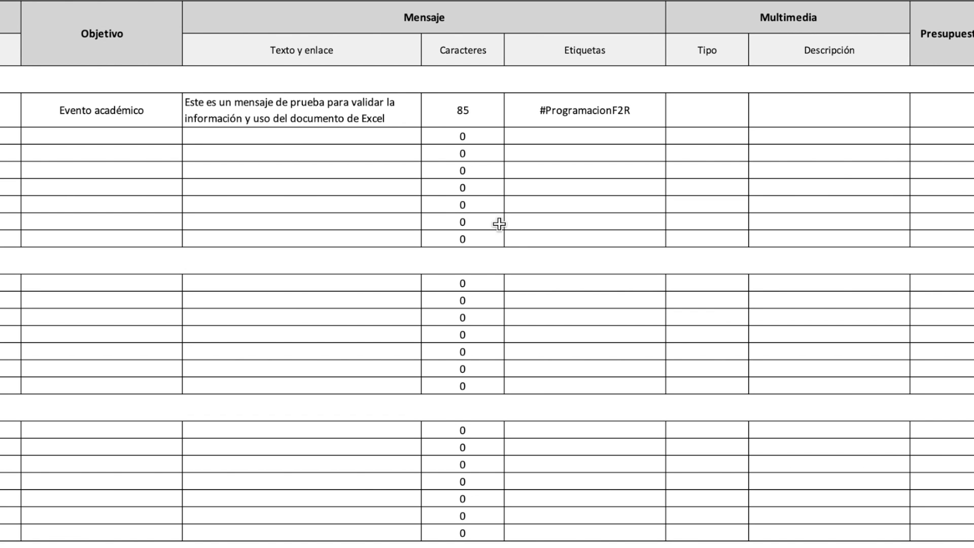
Inspect the first row's Etiquetas cell and set that row's Objetivo to Beneficio VIP
{"action": "left_click", "coordinate": [638, 122]}
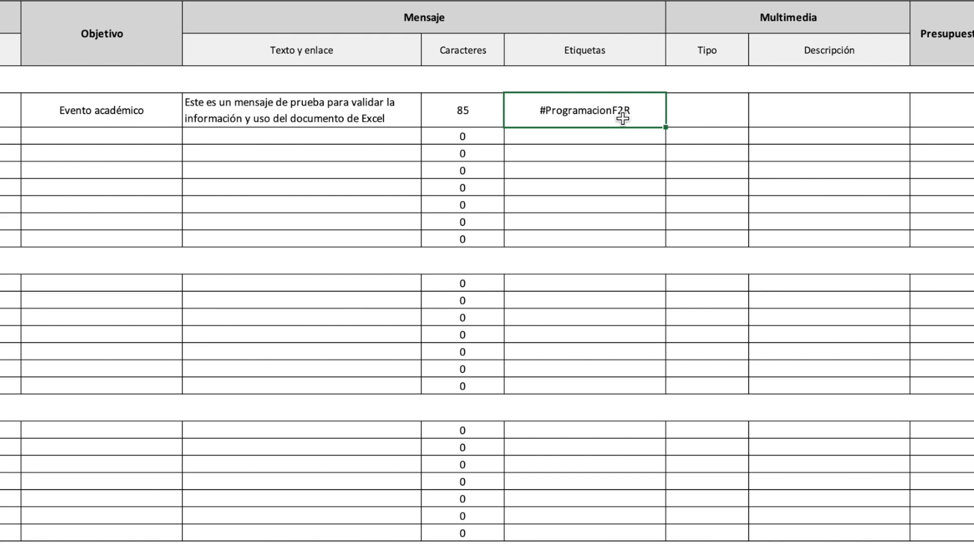
{"action": "left_click", "coordinate": [124, 115]}
{"action": "left_click", "coordinate": [190, 119]}
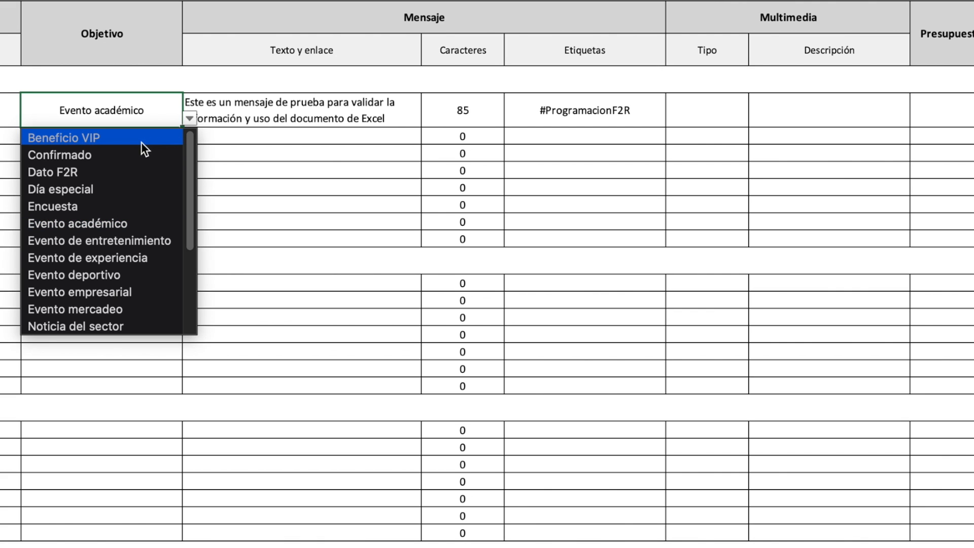
{"action": "left_click", "coordinate": [126, 138]}
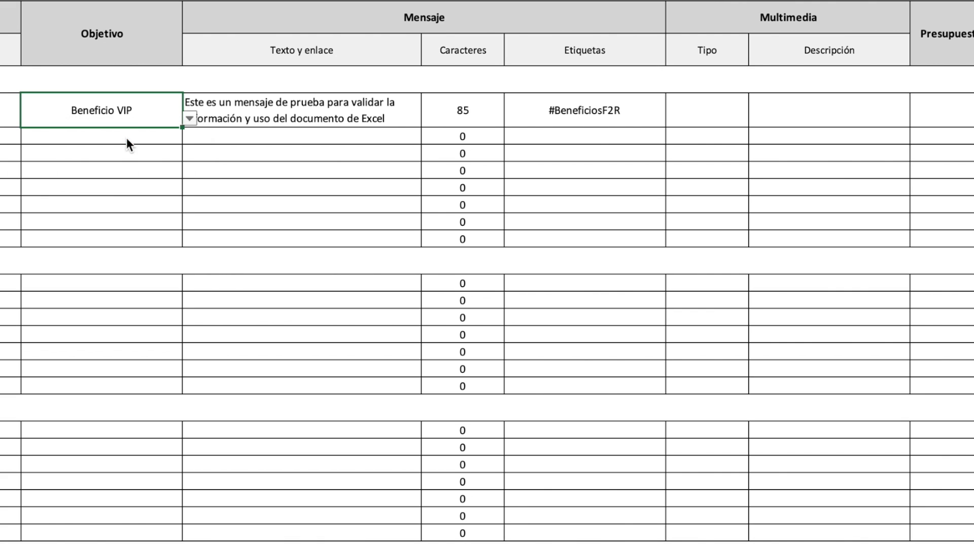
Change the first row's Objetivo to TBT and reselect the Objetivo cell referenced by the Etiquetas formula
{"action": "left_click", "coordinate": [190, 119]}
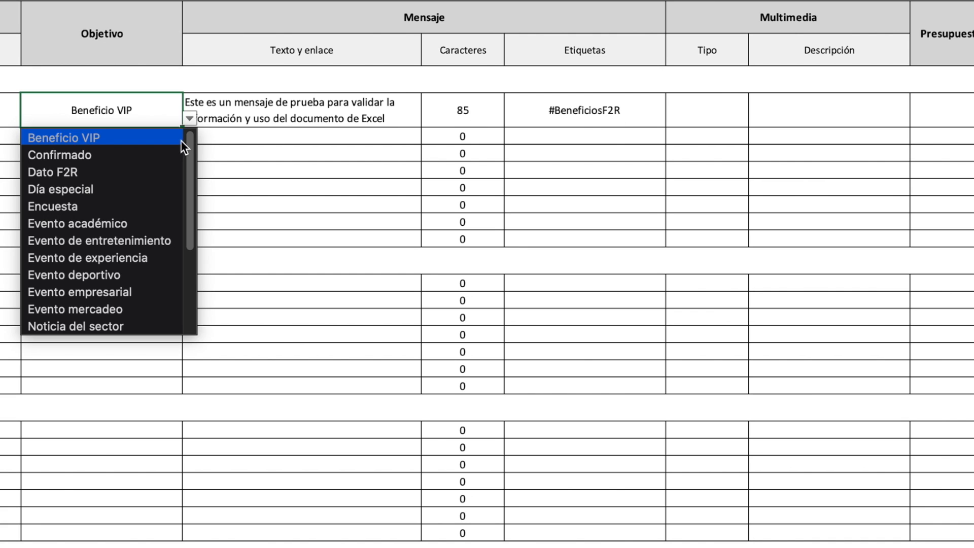
{"action": "left_click_drag", "start_coordinate": [186, 194], "coordinate": [189, 266]}
{"action": "left_click", "coordinate": [86, 272]}
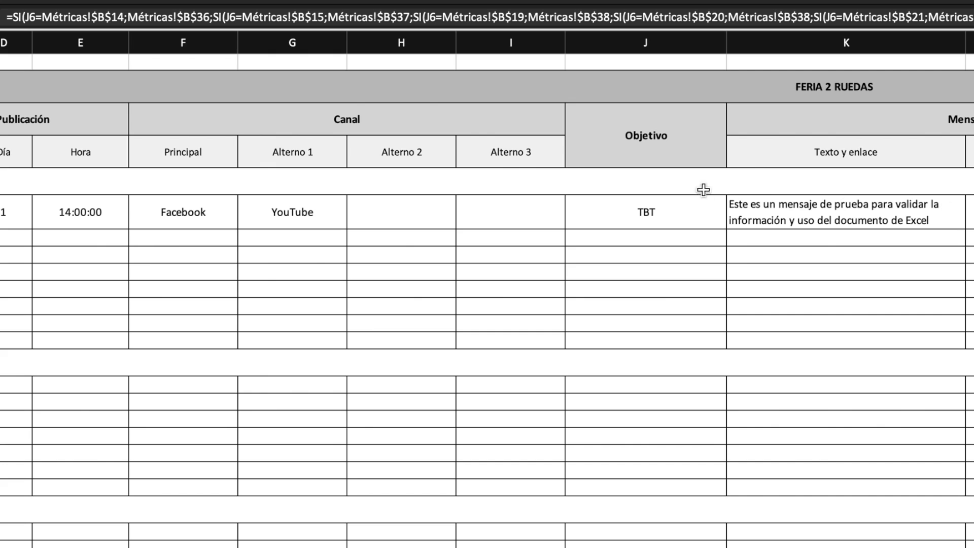
{"action": "left_click", "coordinate": [659, 212]}
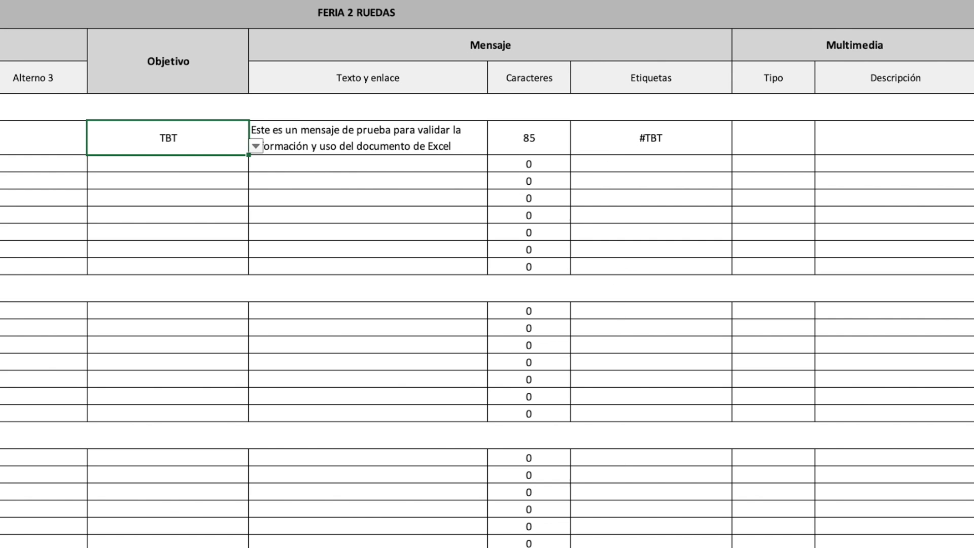
Enter the formula =SI(J6=Métricas!B14;Métricas!B36;"") in cell M48 of the Planeador sheet and select that cell
{"action": "left_click", "coordinate": [535, 471]}
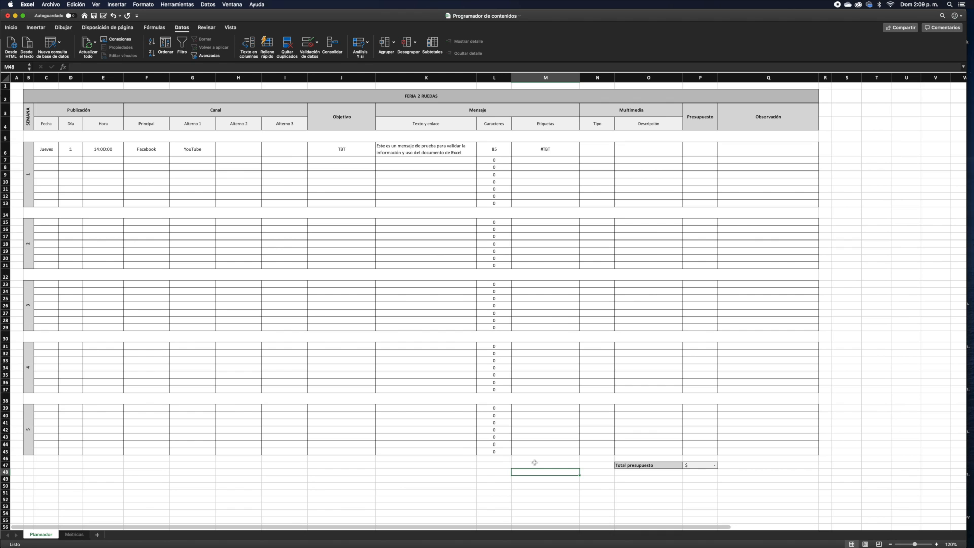
{"action": "key", "text": "BackSpace"}
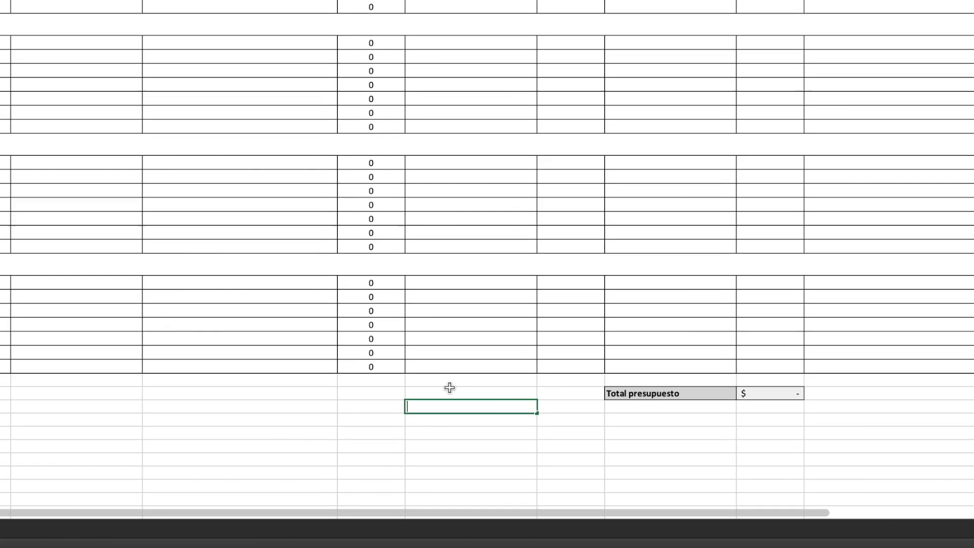
{"action": "type", "text": "=SI"}
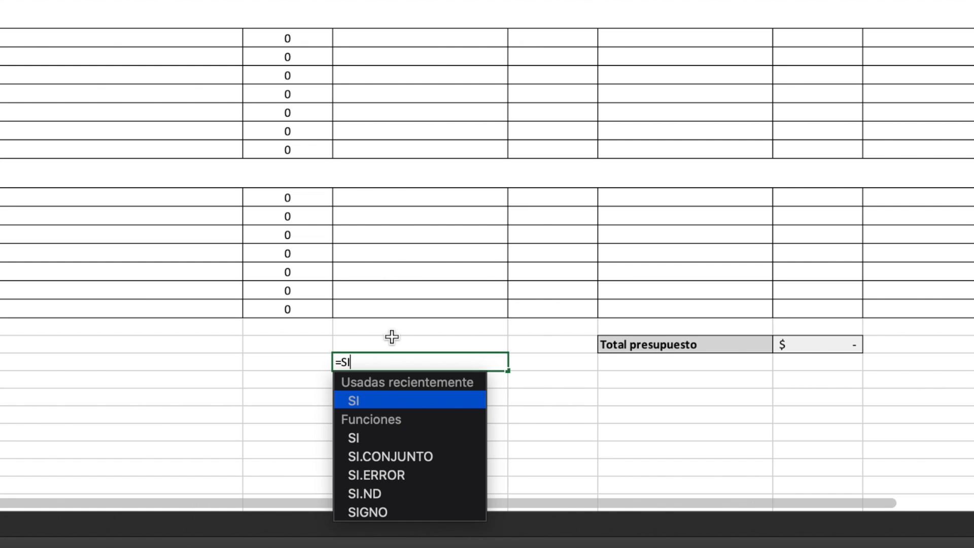
{"action": "type", "text": "("}
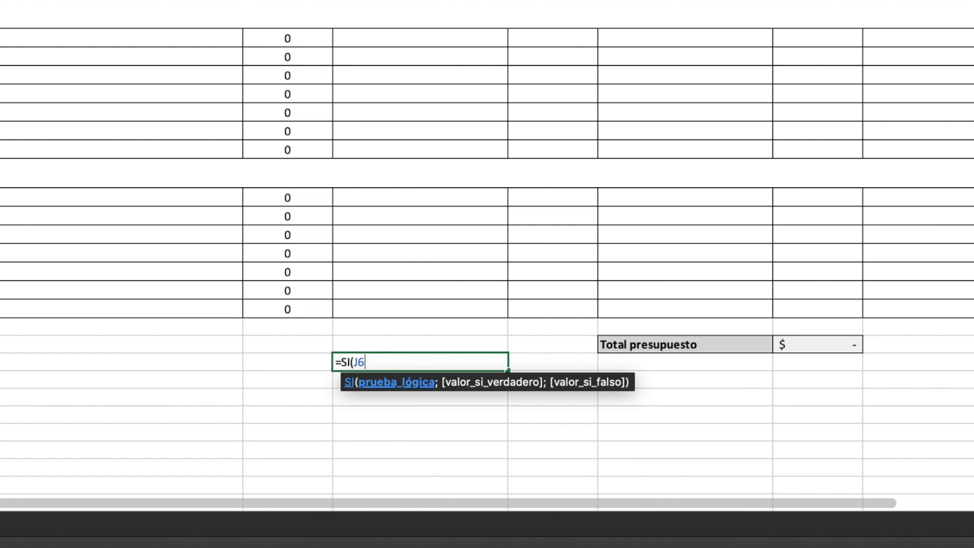
{"action": "type", "text": "="}
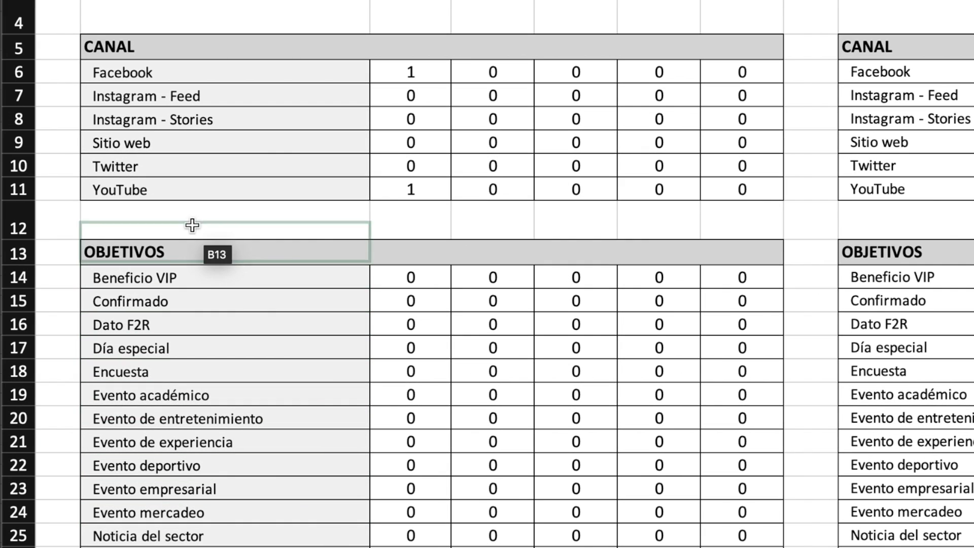
{"action": "left_click_drag", "start_coordinate": [191, 224], "coordinate": [177, 279]}
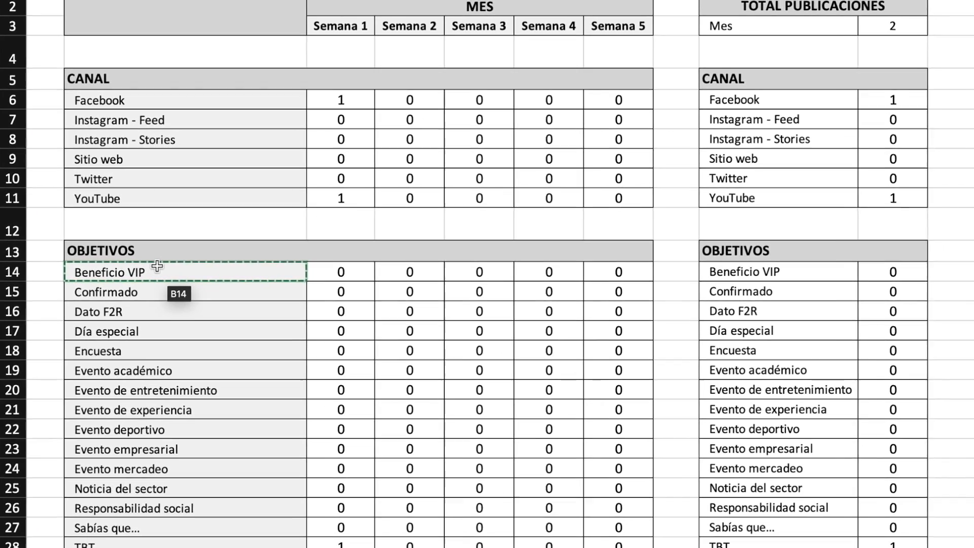
{"action": "type", "text": ";"}
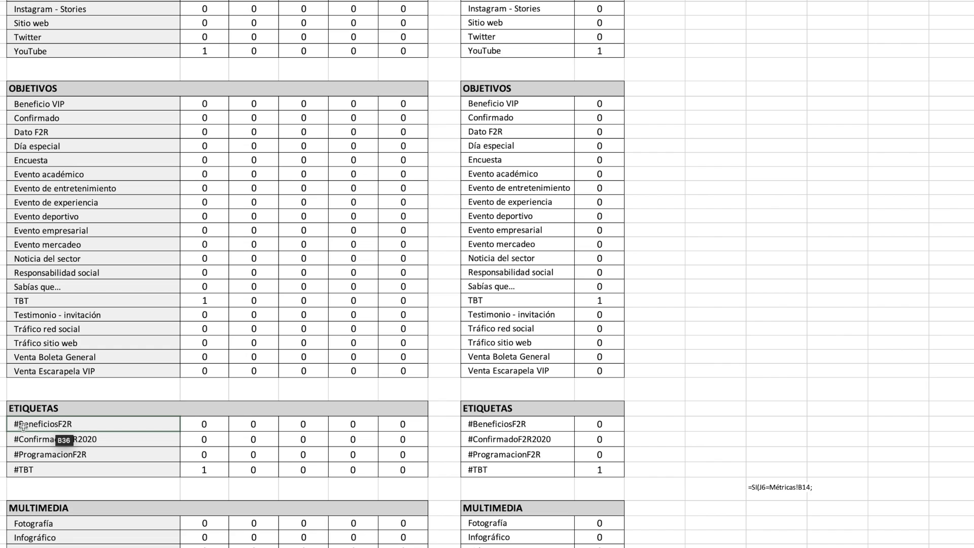
{"action": "left_click", "coordinate": [68, 423]}
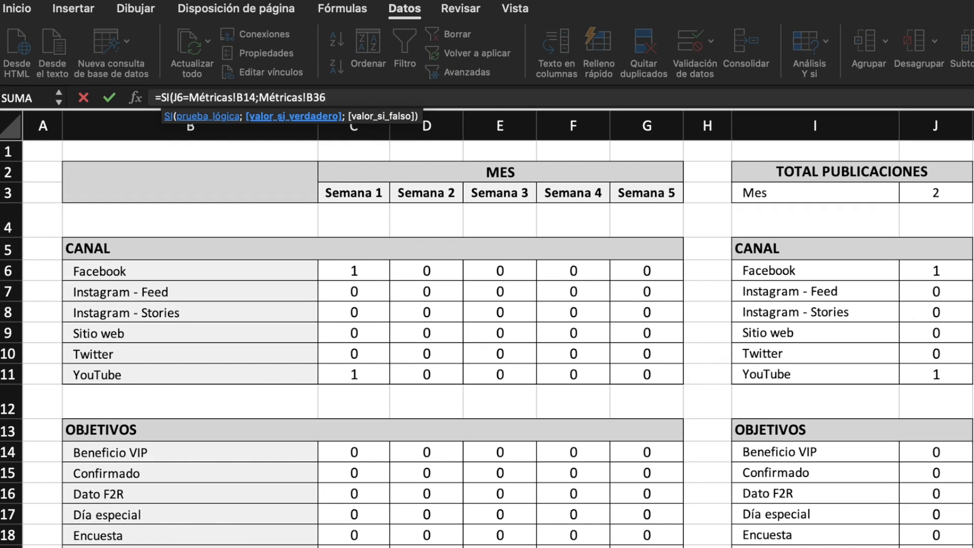
{"action": "type", "text": ";"}
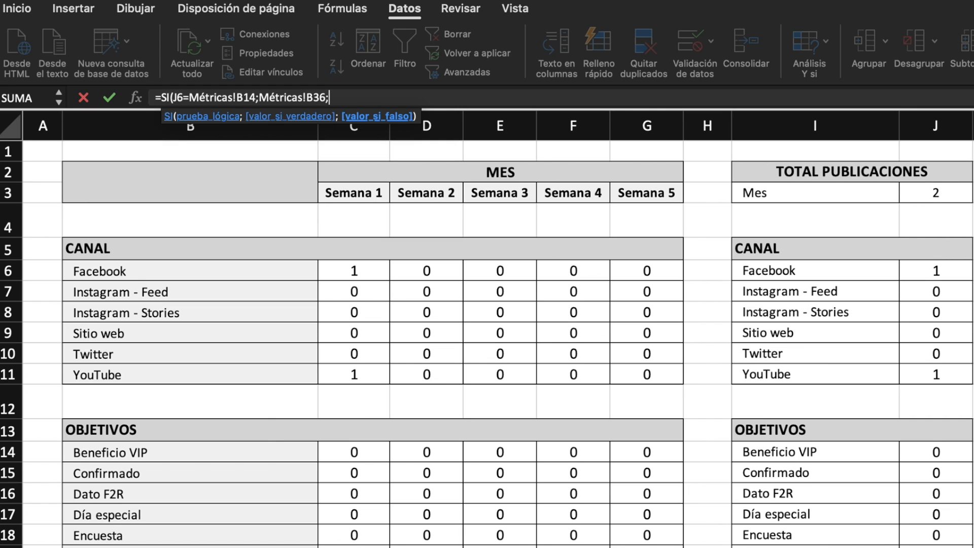
{"action": "type", "text": "\"\")"}
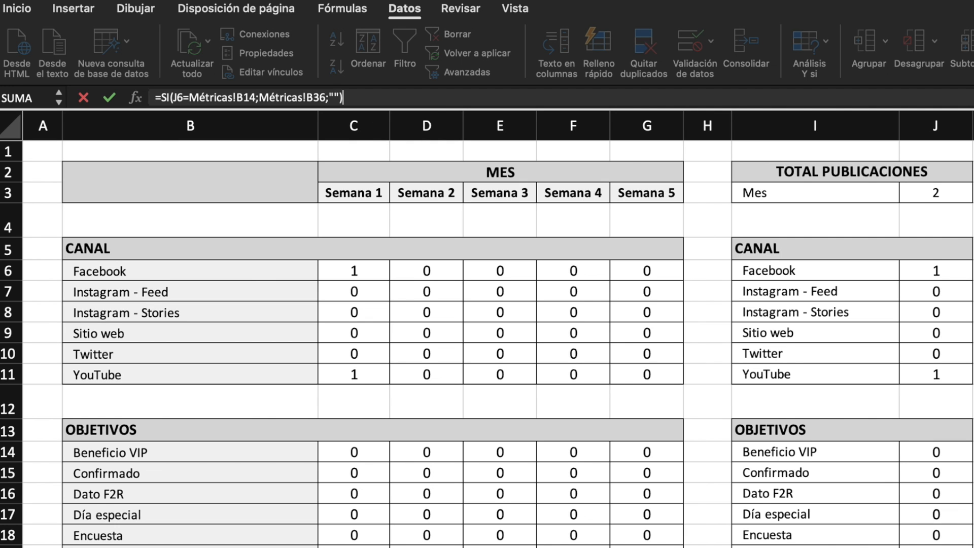
{"action": "key", "text": "Return"}
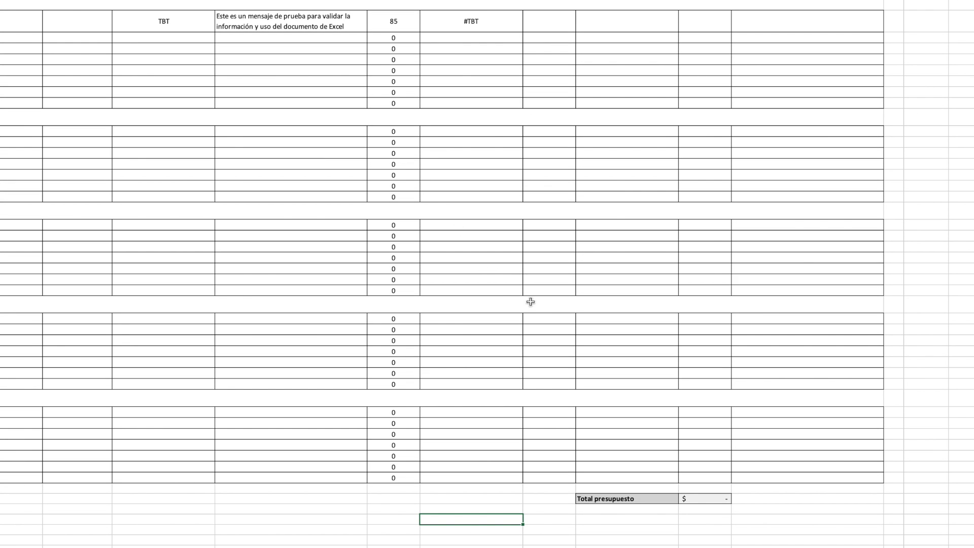
{"action": "left_click", "coordinate": [477, 508]}
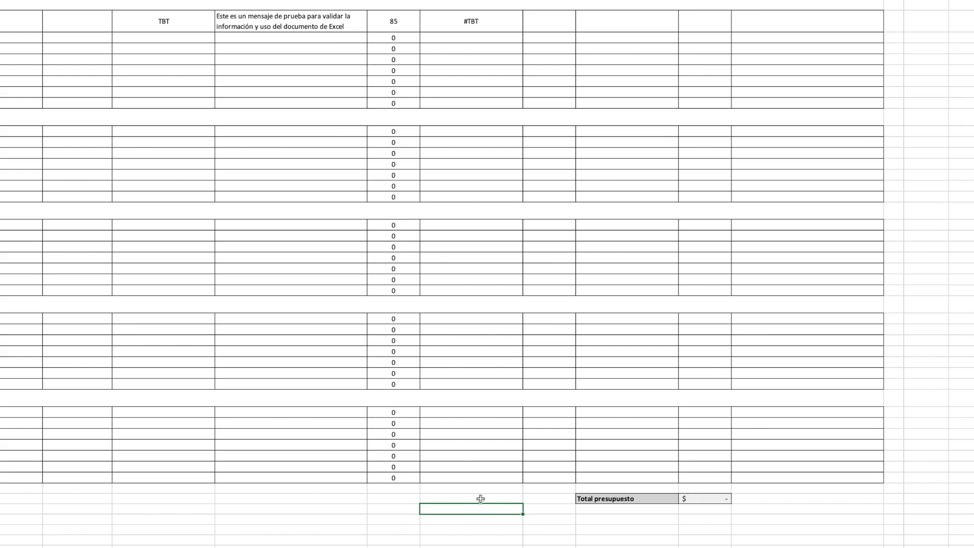
Set the first row's Objetivo to Beneficio VIP and check the SI formula's result in cell M48
{"action": "left_click", "coordinate": [168, 21]}
{"action": "left_click", "coordinate": [219, 26]}
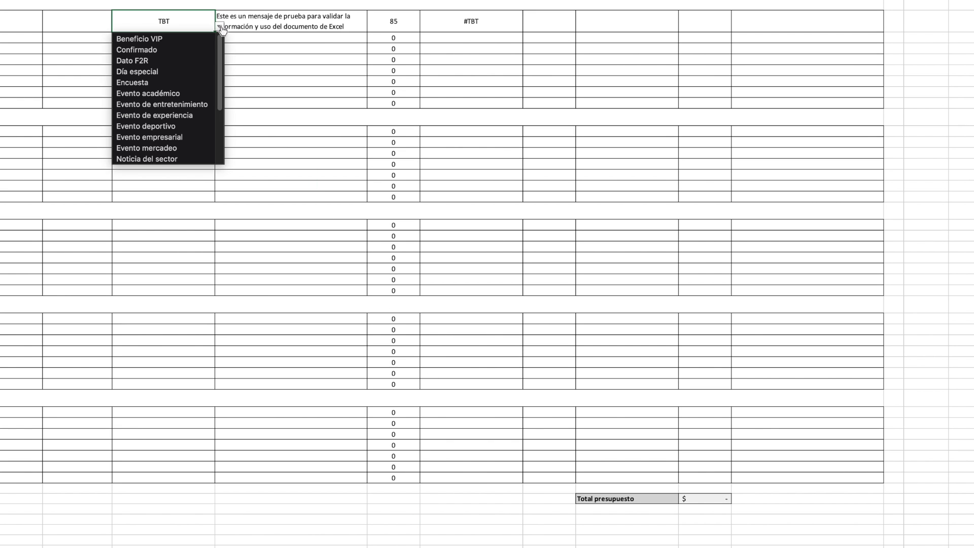
{"action": "left_click", "coordinate": [197, 39]}
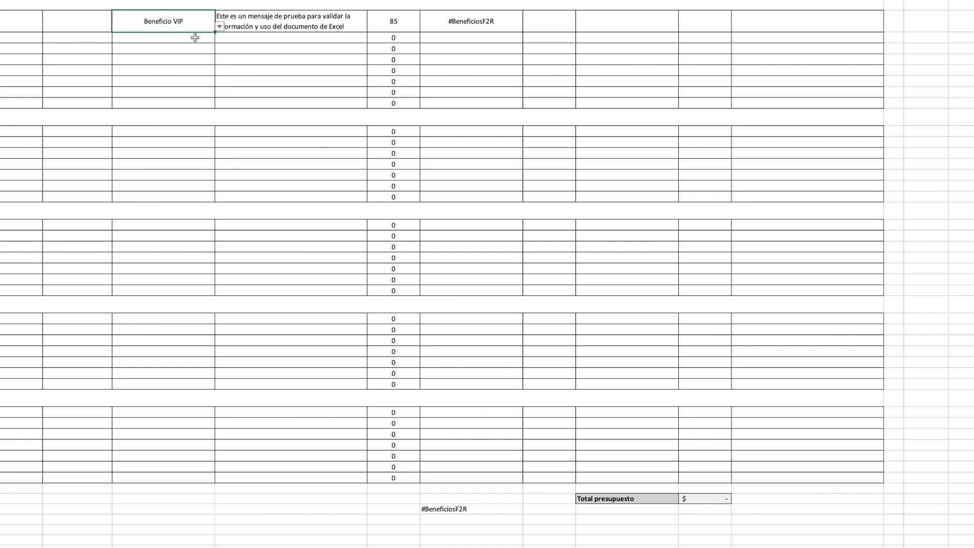
{"action": "left_click", "coordinate": [487, 508]}
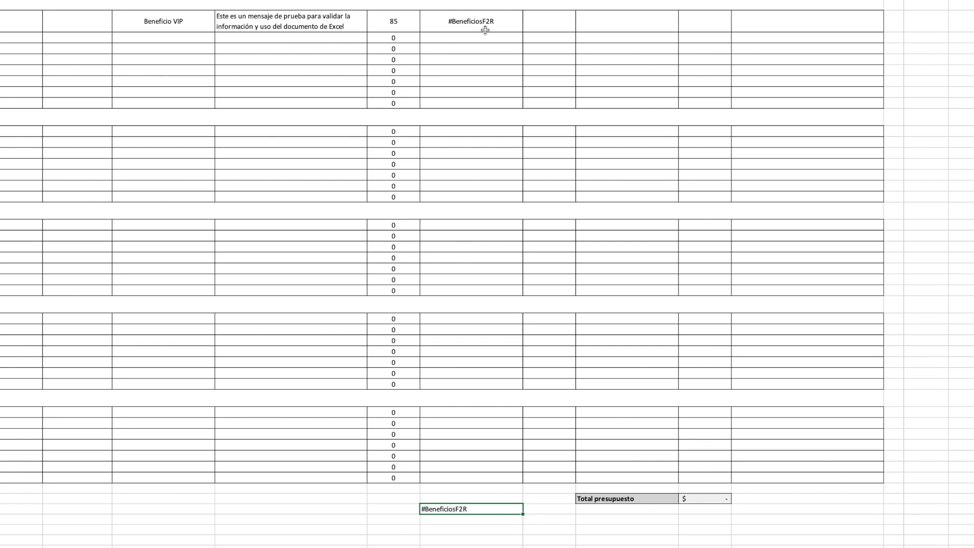
Enter an amount in the first row's Presupuesto cell and reselect that cell
{"action": "left_click", "coordinate": [712, 21]}
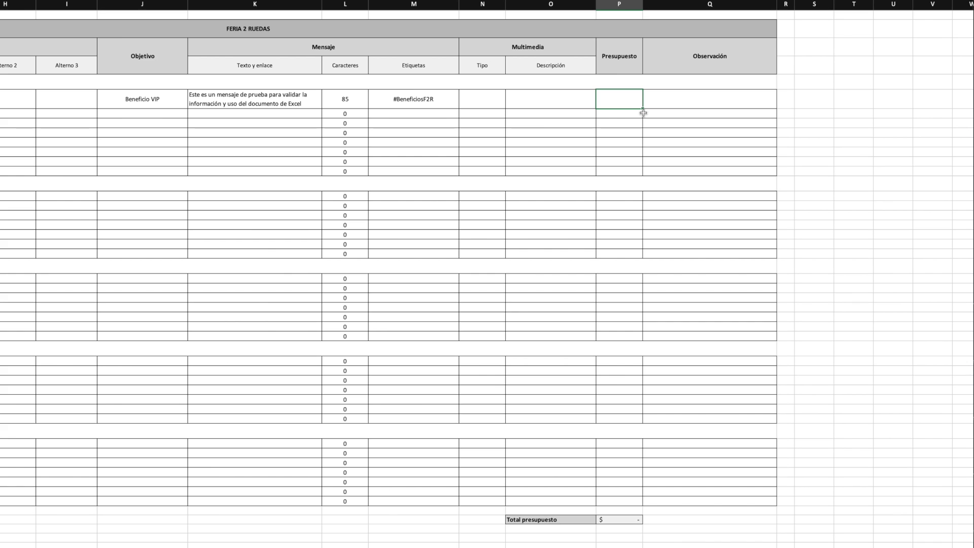
{"action": "type", "text": "00"}
{"action": "key", "text": "Return"}
{"action": "left_click", "coordinate": [630, 99]}
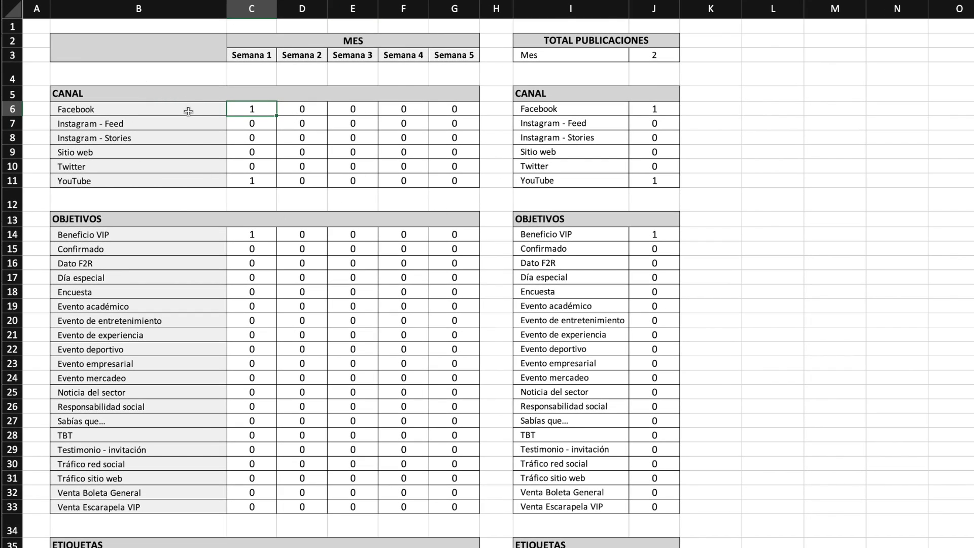
Examine the Métricas sheet's weekly Facebook counts, the monthly CANAL totals and the Mes figure under TOTAL PUBLICACIONES
{"action": "left_click", "coordinate": [254, 108]}
{"action": "left_click", "coordinate": [301, 110]}
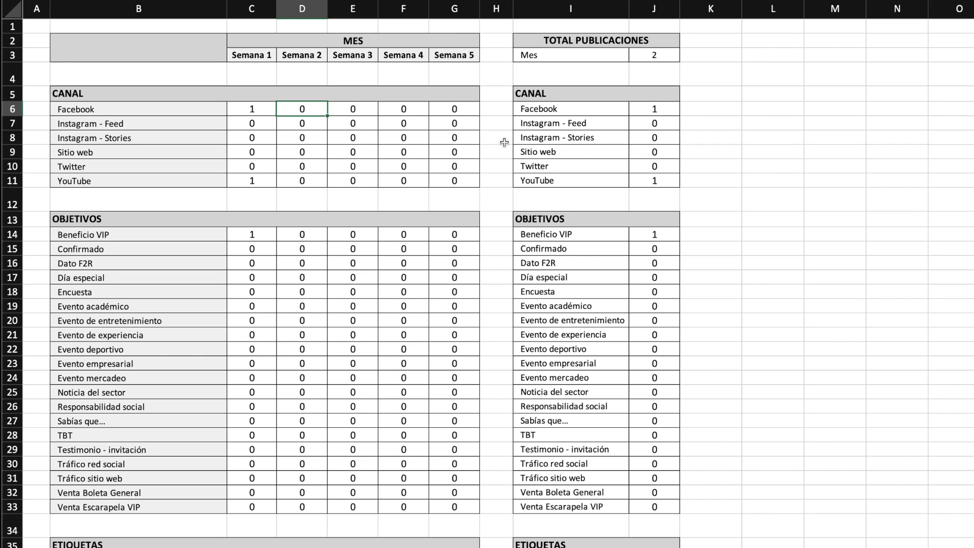
{"action": "left_click", "coordinate": [565, 96]}
{"action": "left_click", "coordinate": [583, 109]}
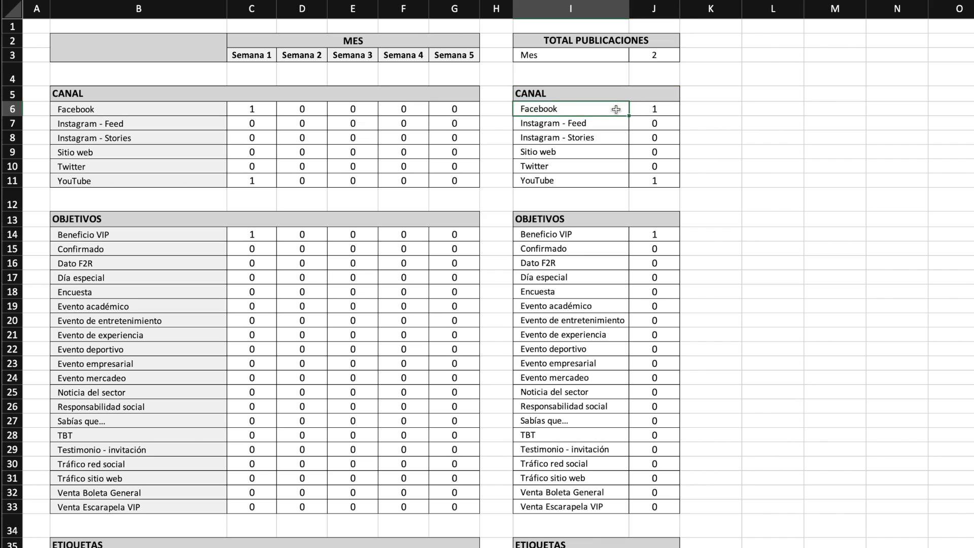
{"action": "left_click", "coordinate": [656, 109]}
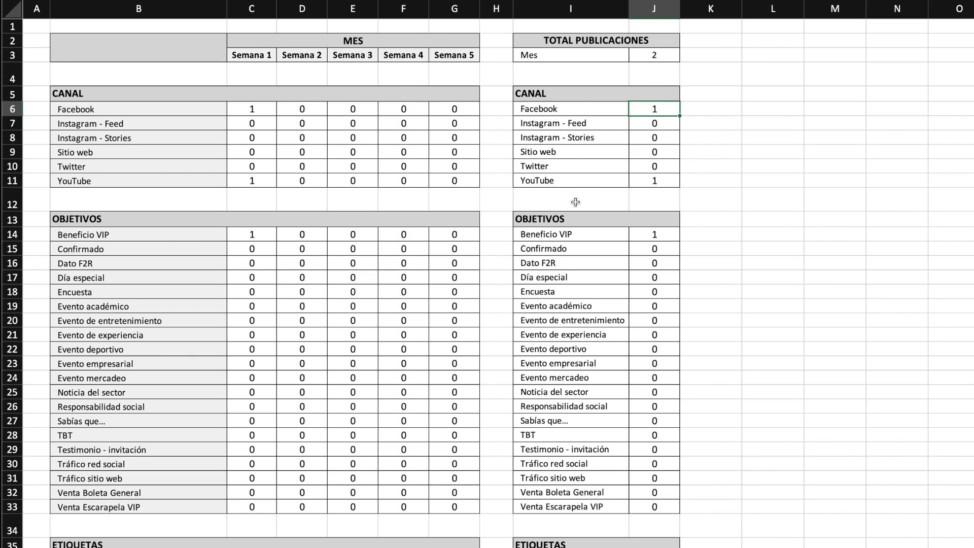
{"action": "left_click", "coordinate": [668, 58]}
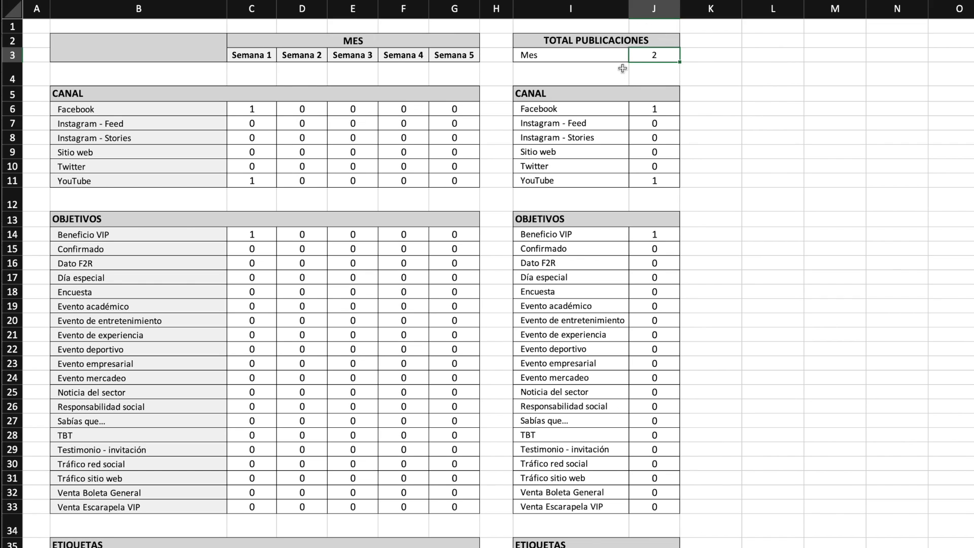
{"action": "left_click_drag", "start_coordinate": [654, 109], "coordinate": [656, 182]}
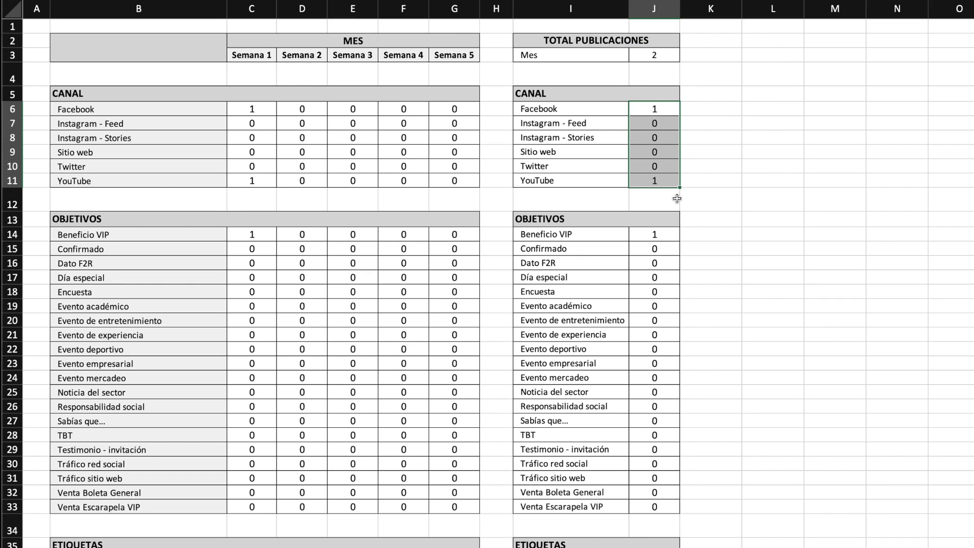
Compare the Semana 1 Facebook count on Métricas with the week 1 Canal cells F6:I13 on the Planeador sheet
{"action": "left_click", "coordinate": [704, 177]}
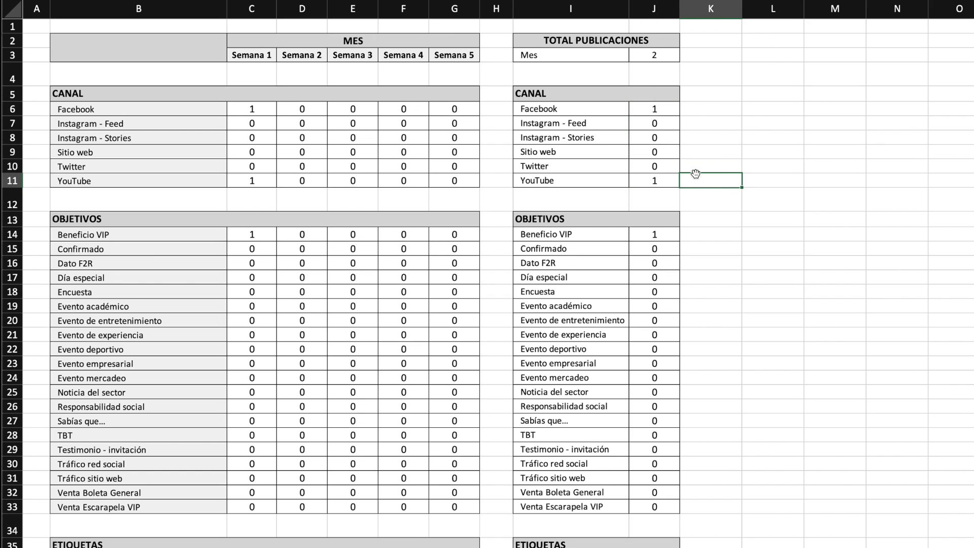
{"action": "left_click", "coordinate": [253, 108]}
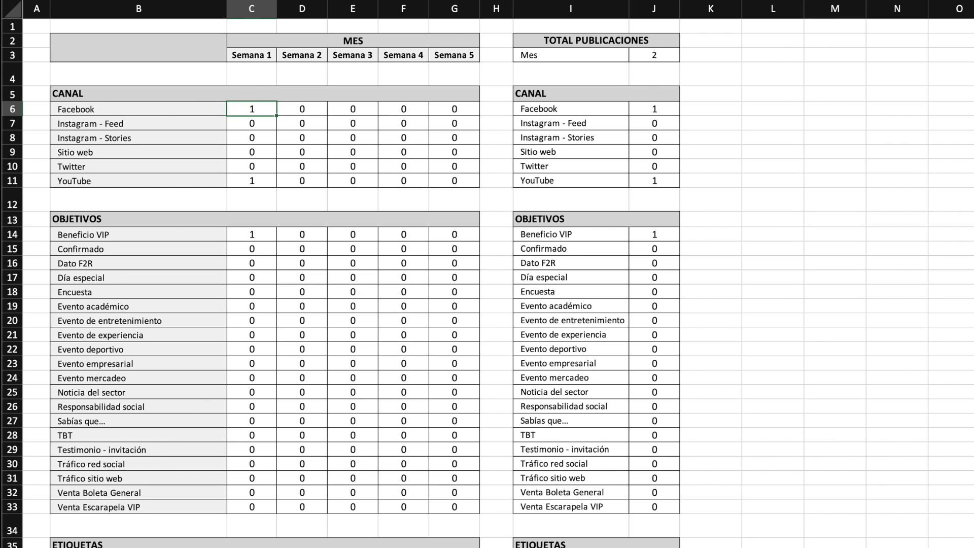
{"action": "key", "text": "ctrl+Page_Up"}
{"action": "left_click_drag", "start_coordinate": [226, 119], "coordinate": [442, 204]}
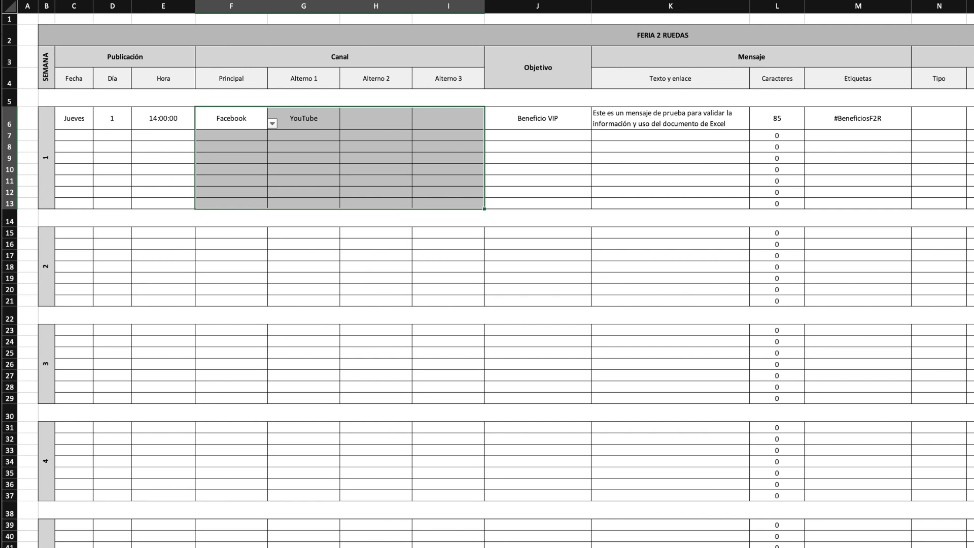
{"action": "key", "text": "ctrl+Page_Down"}
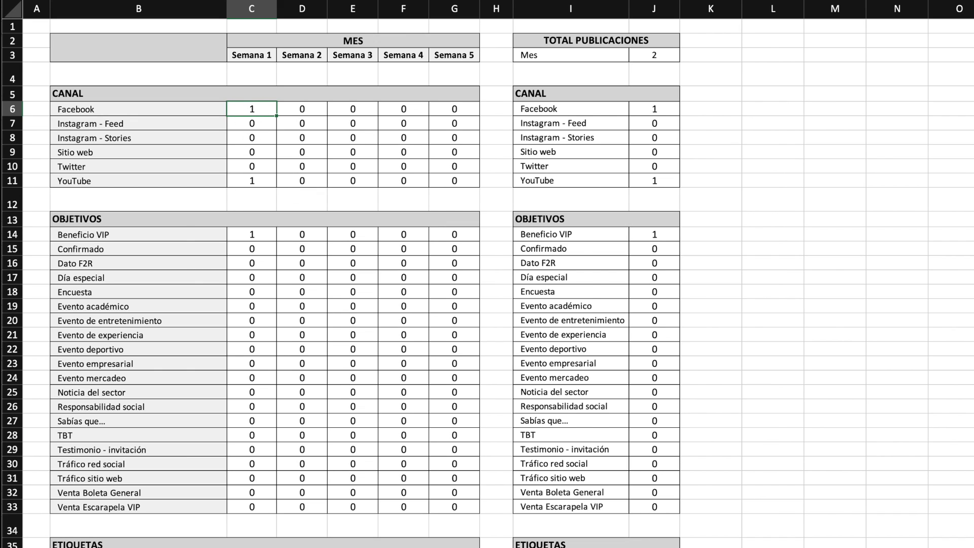
Set Planeador cells F7 and G8 in week 1 to Facebook and check the Facebook count on the Métricas sheet
{"action": "key", "text": "ctrl+Page_Up"}
{"action": "left_click", "coordinate": [256, 134]}
{"action": "left_click", "coordinate": [272, 135]}
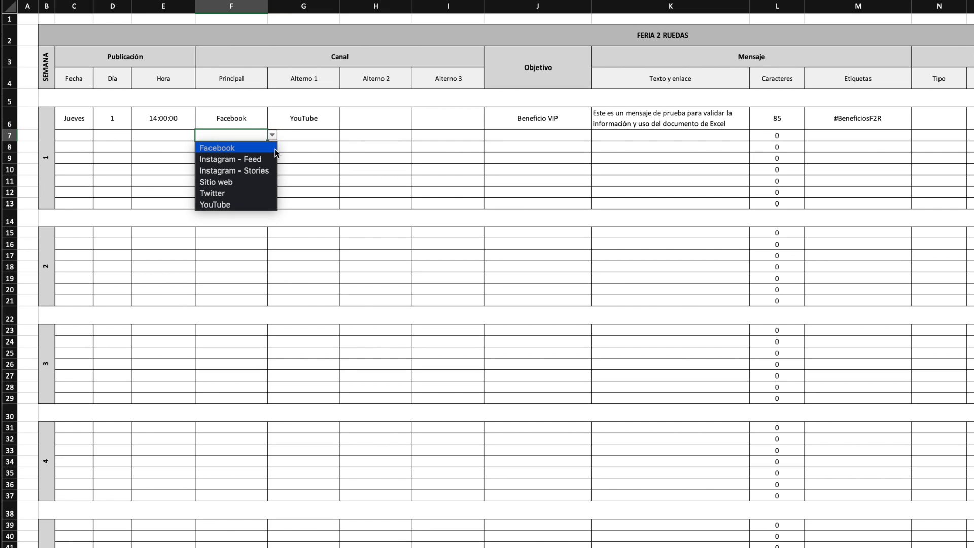
{"action": "left_click", "coordinate": [241, 148]}
{"action": "left_click", "coordinate": [295, 146]}
{"action": "left_click", "coordinate": [345, 147]}
{"action": "left_click", "coordinate": [306, 159]}
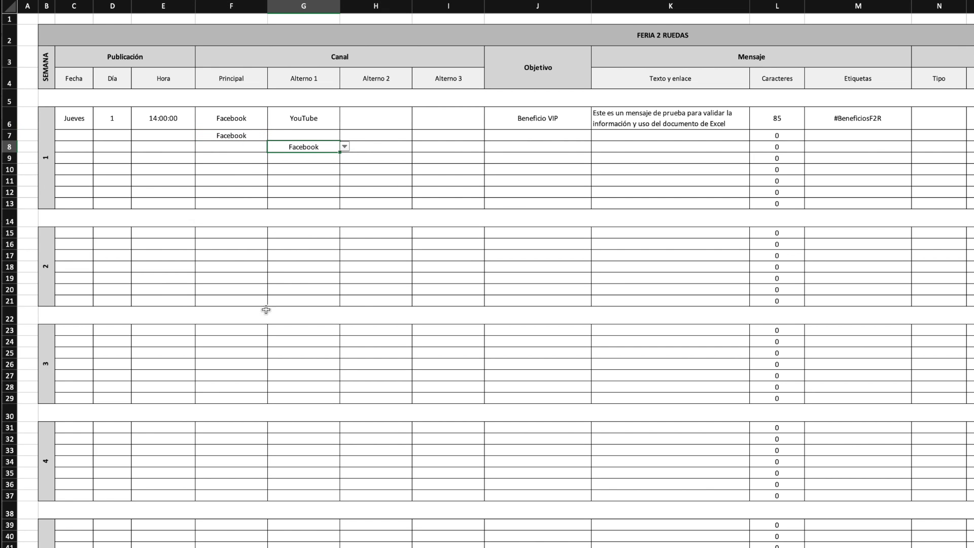
{"action": "left_click", "coordinate": [163, 545]}
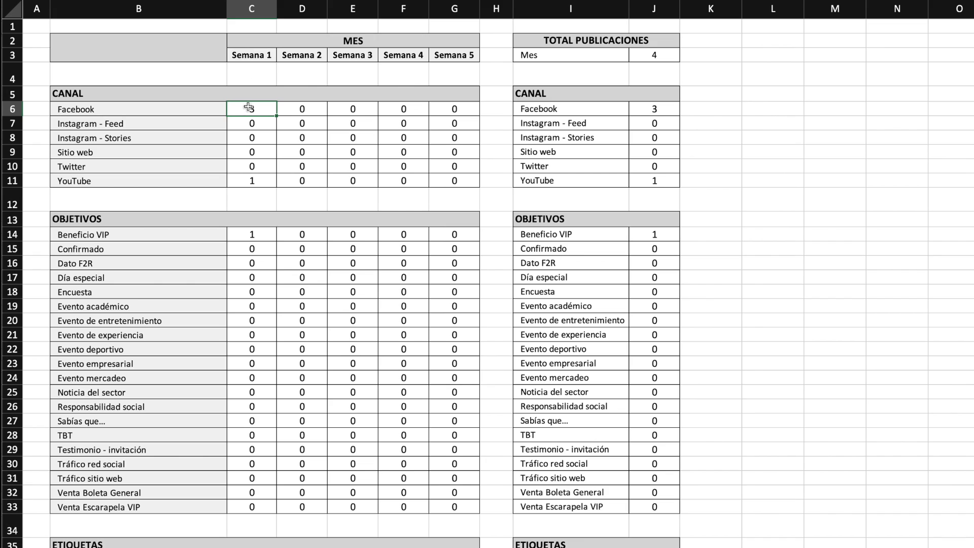
Set week 2's first Principal channel, Planeador cell F15, to Facebook and compare the weekly and monthly Facebook counts on Métricas
{"action": "key", "text": "ctrl+Page_Up"}
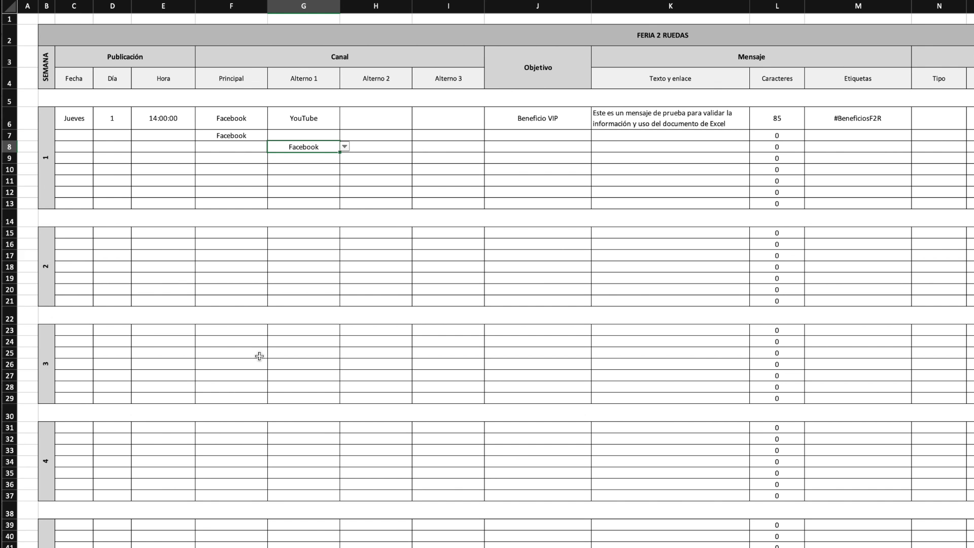
{"action": "left_click", "coordinate": [233, 232]}
{"action": "left_click", "coordinate": [272, 234]}
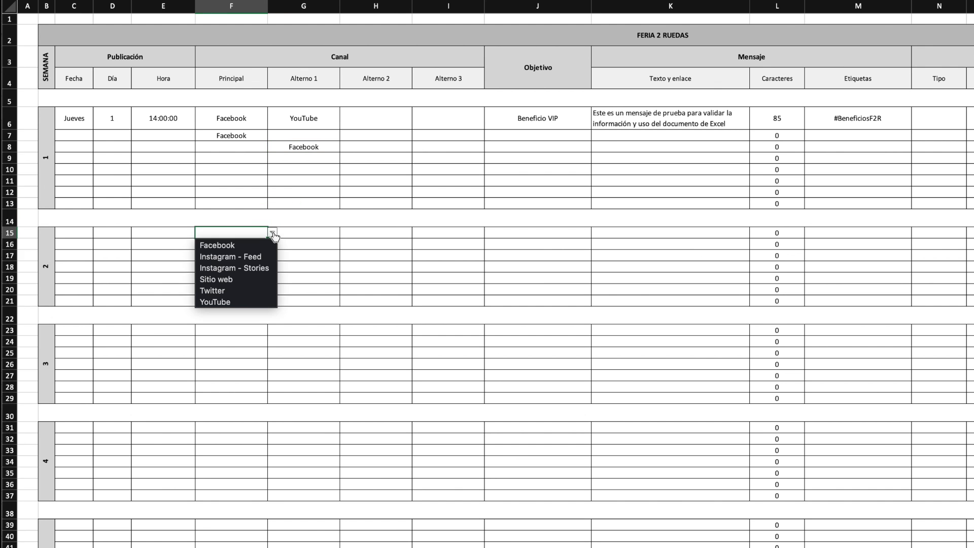
{"action": "left_click", "coordinate": [243, 246]}
{"action": "key", "text": "ctrl+Page_Down"}
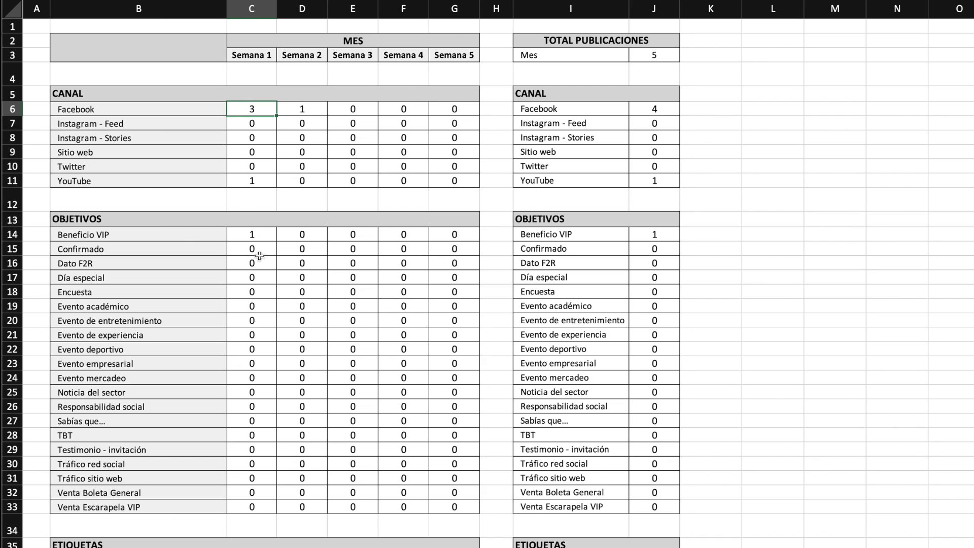
{"action": "left_click", "coordinate": [306, 114]}
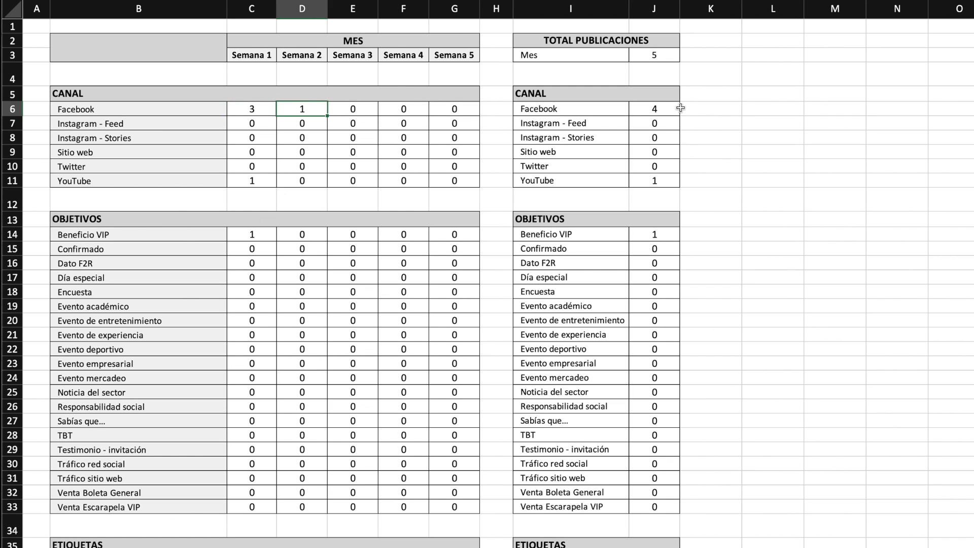
{"action": "left_click", "coordinate": [659, 110]}
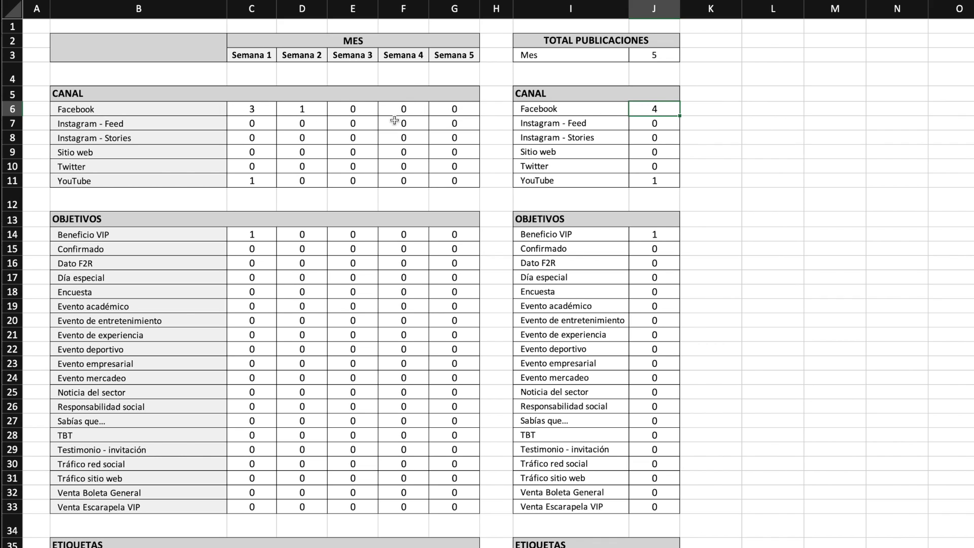
{"action": "left_click", "coordinate": [260, 112]}
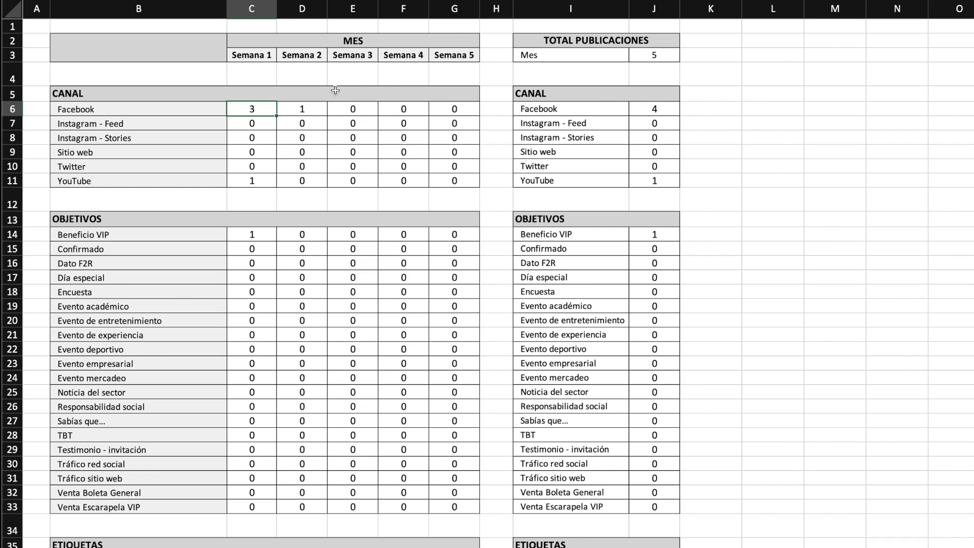
Enter the test formula =CONTAR.SI(Planeador!F6:I13;Métricas!B10) in cell L6 of the Métricas sheet and reselect that cell
{"action": "left_click", "coordinate": [781, 110]}
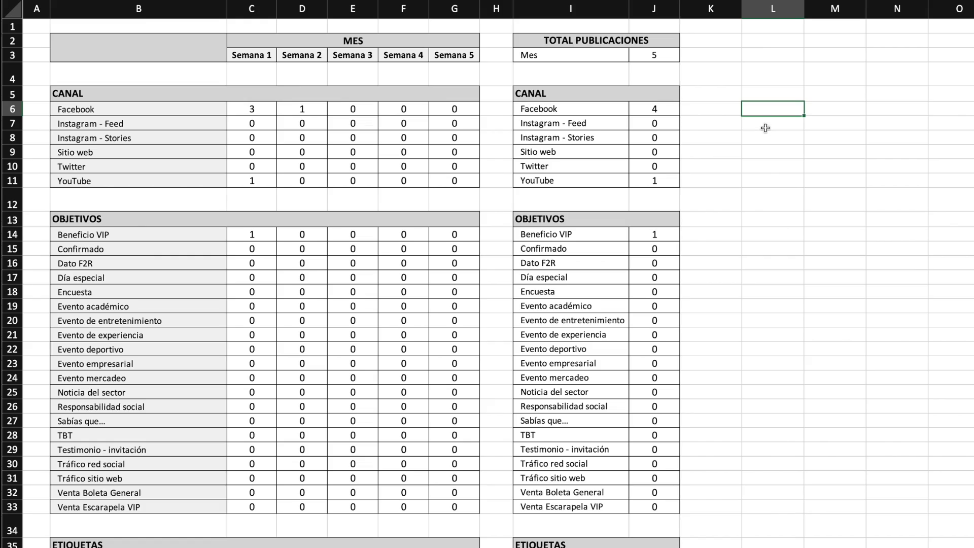
{"action": "type", "text": "="}
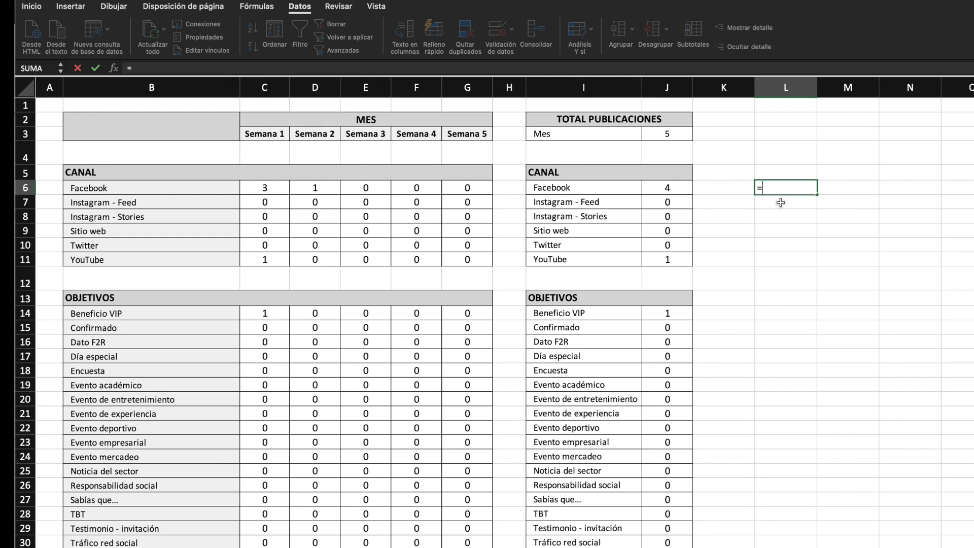
{"action": "type", "text": "CONTAR.SI"}
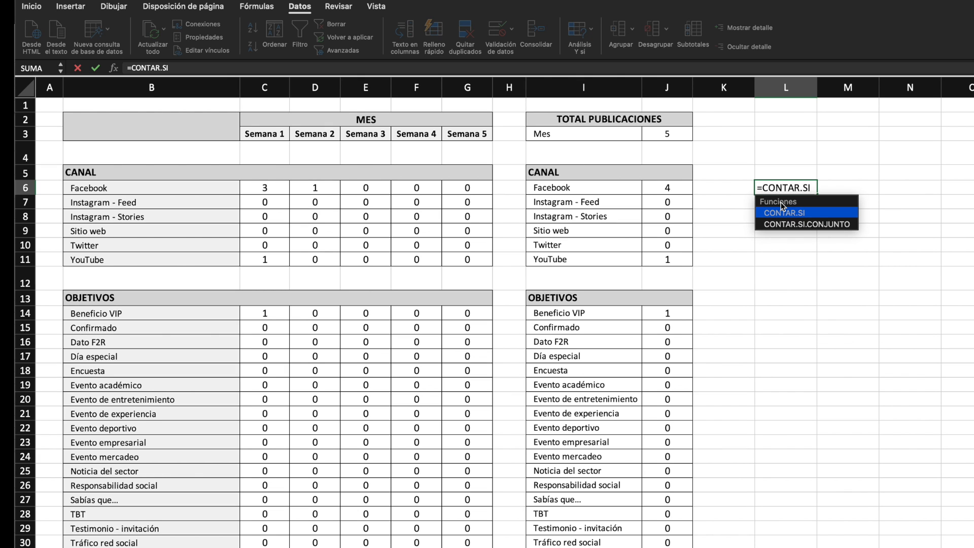
{"action": "type", "text": "("}
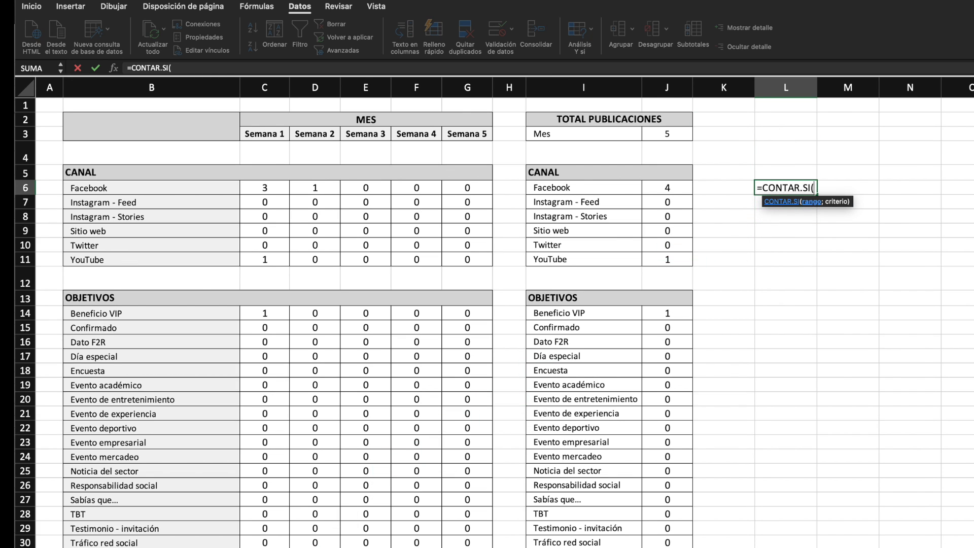
{"action": "left_click", "coordinate": [203, 546]}
{"action": "left_click_drag", "start_coordinate": [250, 198], "coordinate": [453, 282]}
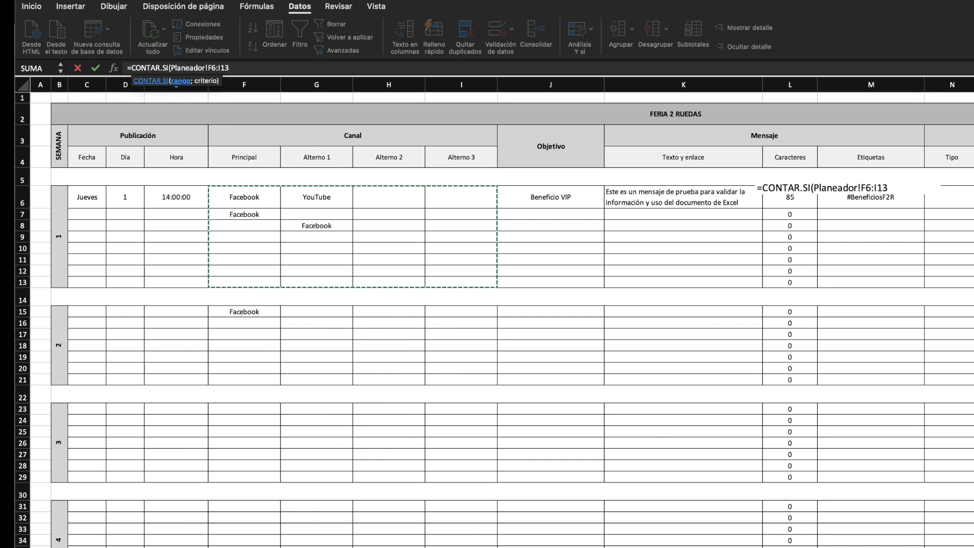
{"action": "type", "text": ";"}
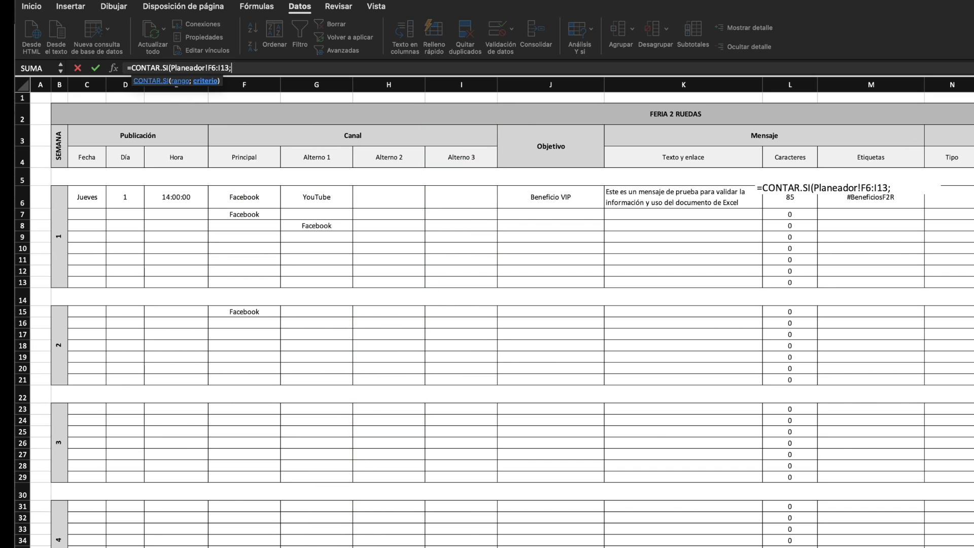
{"action": "left_click", "coordinate": [243, 547]}
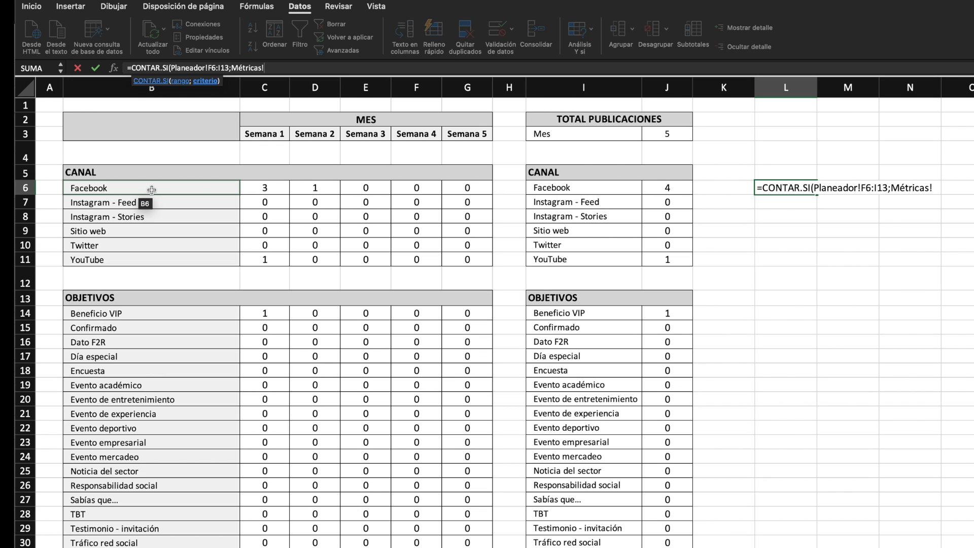
{"action": "left_click", "coordinate": [97, 245]}
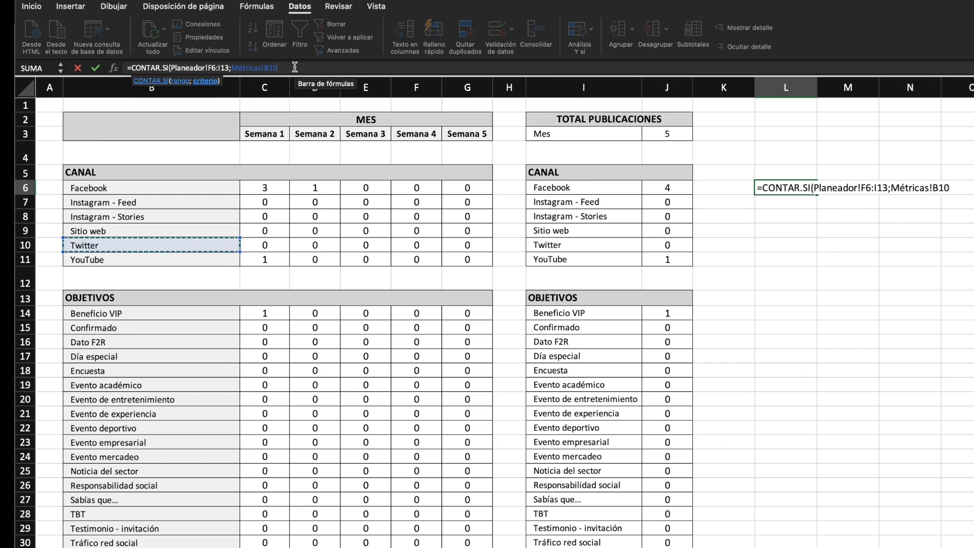
{"action": "type", "text": ")"}
{"action": "key", "text": "Return"}
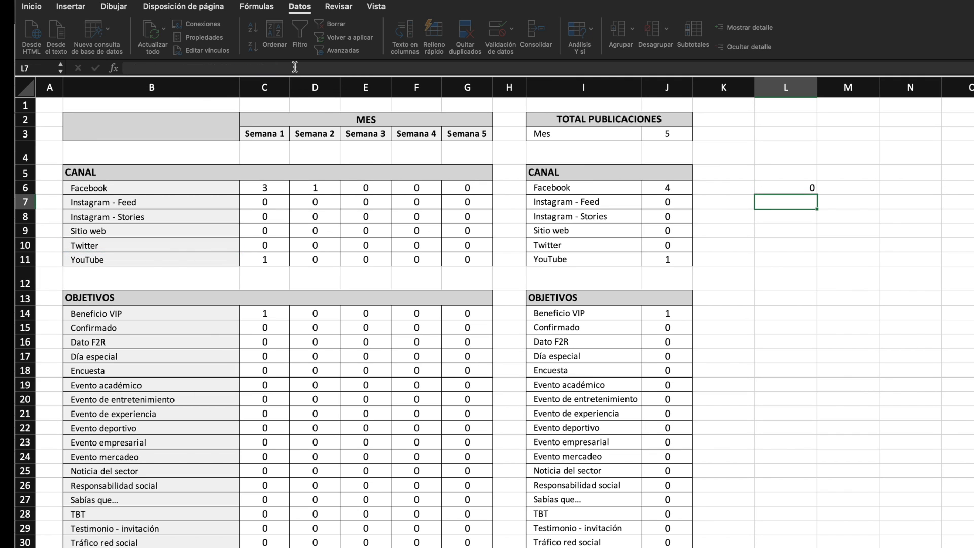
{"action": "left_click", "coordinate": [802, 187]}
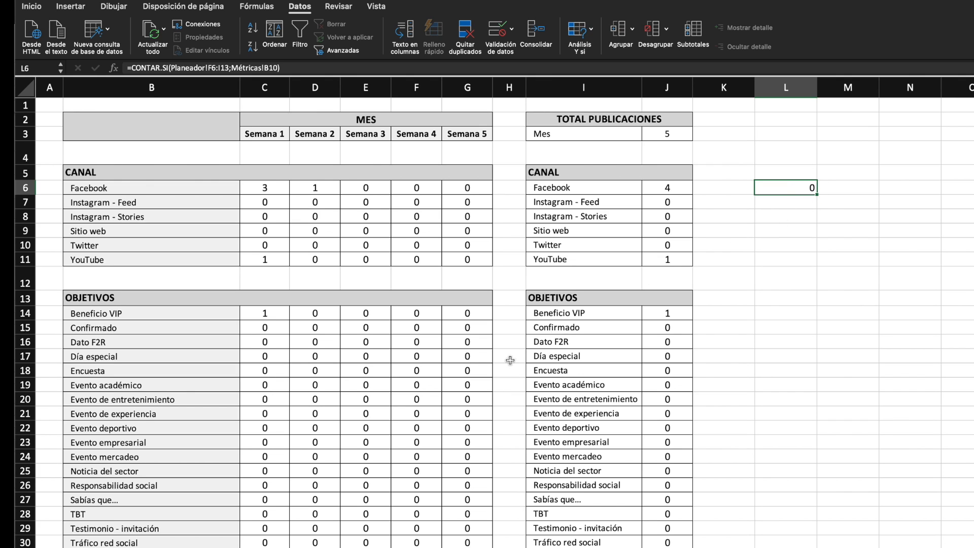
Review the week 1 Canal range F6:I13 on the Planeador sheet that the CONTAR.SI formula counts
{"action": "left_click", "coordinate": [261, 547]}
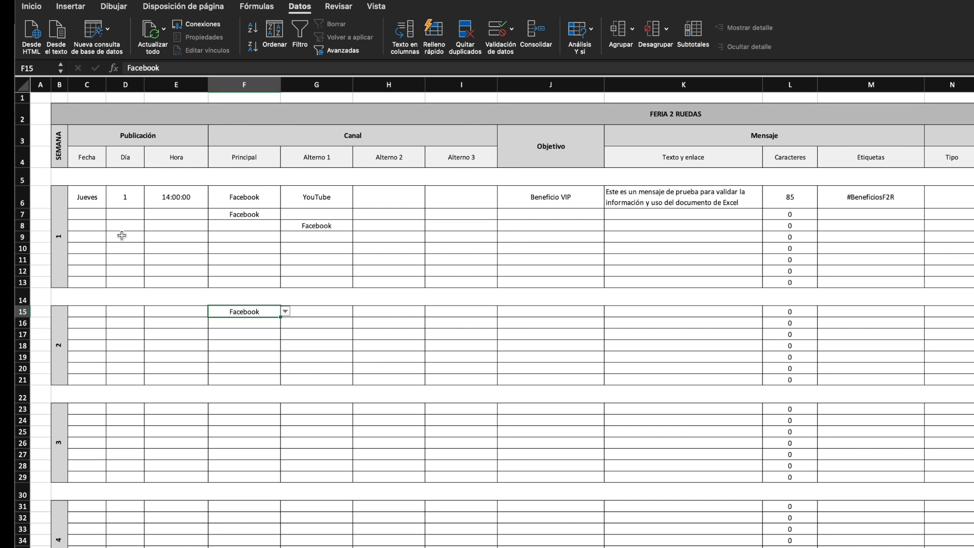
{"action": "left_click", "coordinate": [59, 242]}
{"action": "left_click_drag", "start_coordinate": [277, 198], "coordinate": [457, 283]}
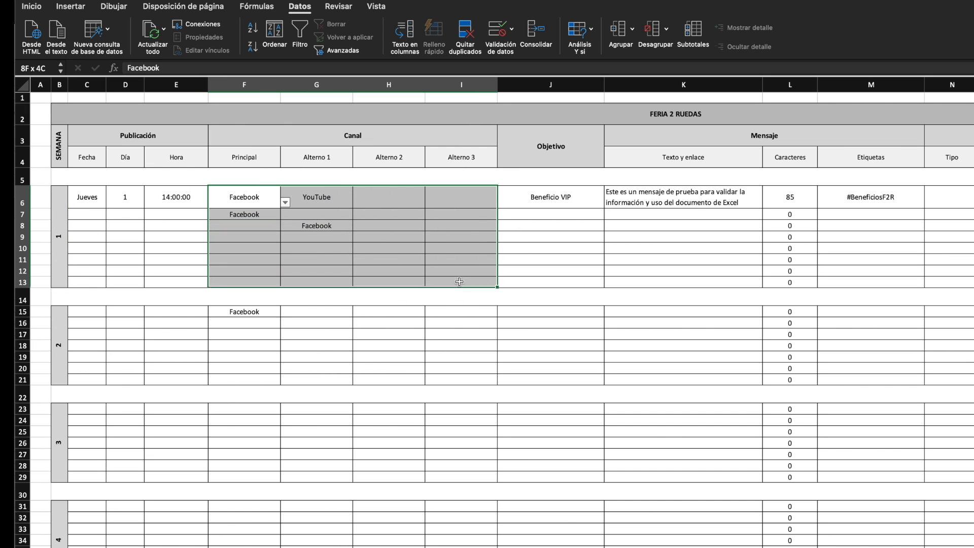
{"action": "left_click", "coordinate": [460, 266]}
Set Principal cells F10 and F8 in week 1 of the Planeador to Twitter and check the CONTAR.SI result on Métricas
{"action": "left_click", "coordinate": [264, 248]}
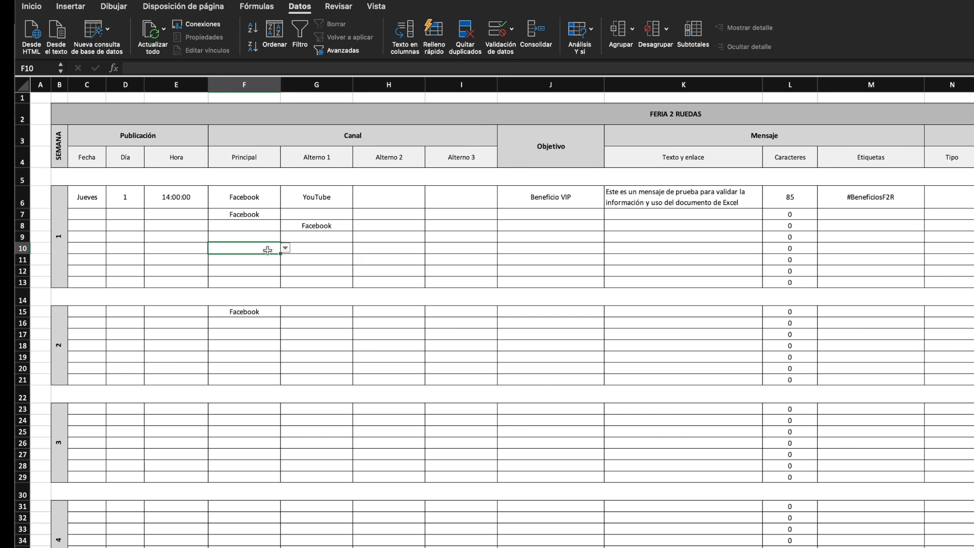
{"action": "left_click", "coordinate": [285, 247]}
{"action": "left_click", "coordinate": [243, 306]}
{"action": "left_click", "coordinate": [265, 229]}
{"action": "left_click", "coordinate": [285, 225]}
{"action": "left_click", "coordinate": [255, 281]}
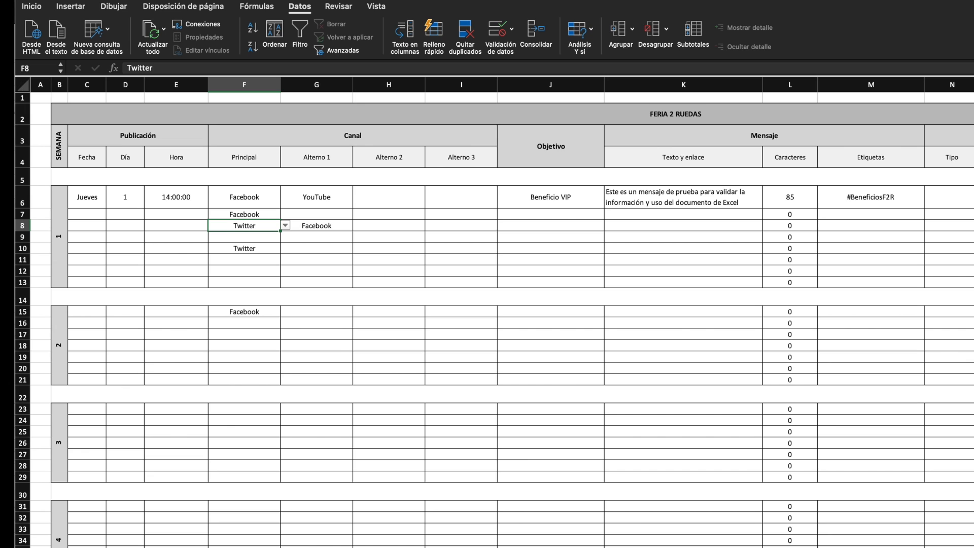
{"action": "left_click", "coordinate": [243, 547]}
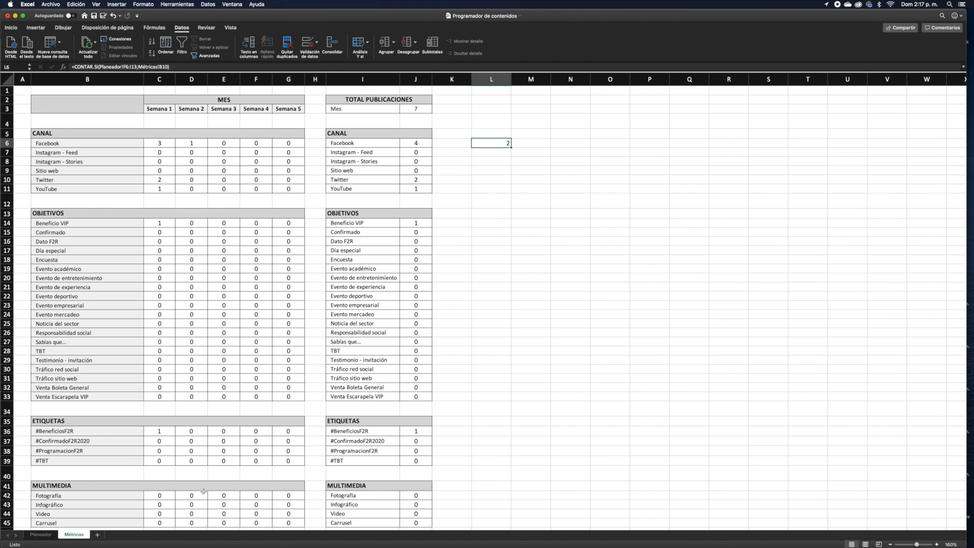
Clear the CONTAR.SI test formula from cell L6 of the Métricas sheet
{"action": "left_click", "coordinate": [160, 506]}
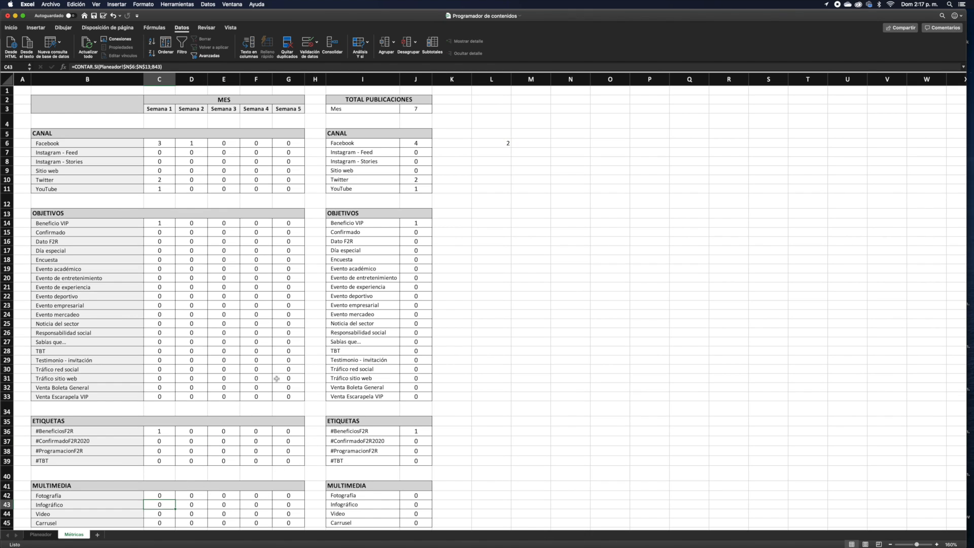
{"action": "left_click", "coordinate": [510, 138]}
{"action": "key", "text": "Delete"}
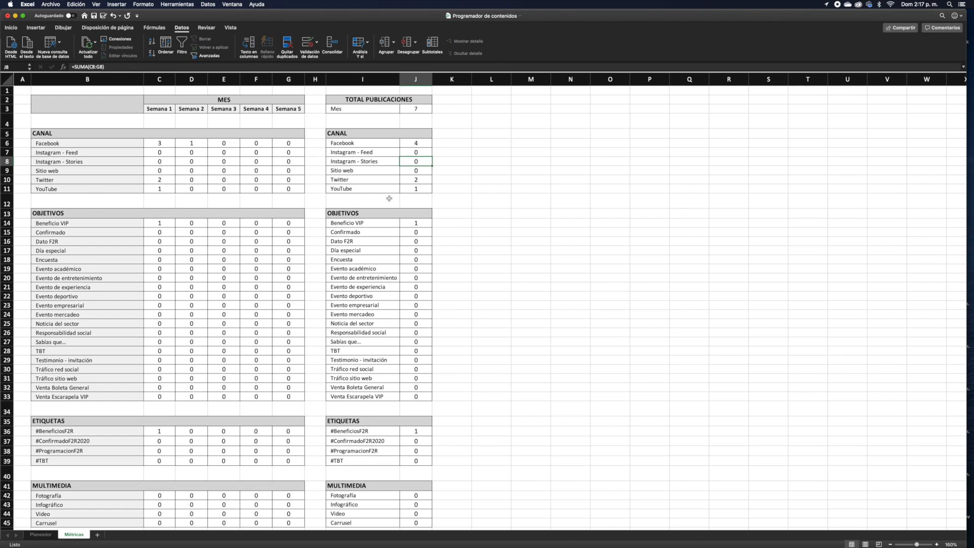
Re-enter the monthly Facebook total in Métricas cell J6 as =suma(C6:G6) and reselect that cell
{"action": "left_click", "coordinate": [416, 146]}
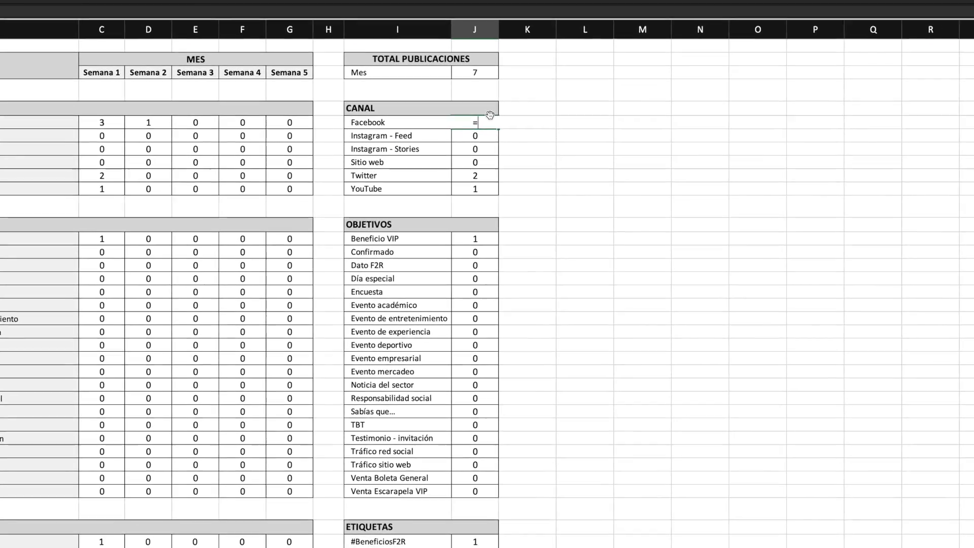
{"action": "type", "text": "=suma"}
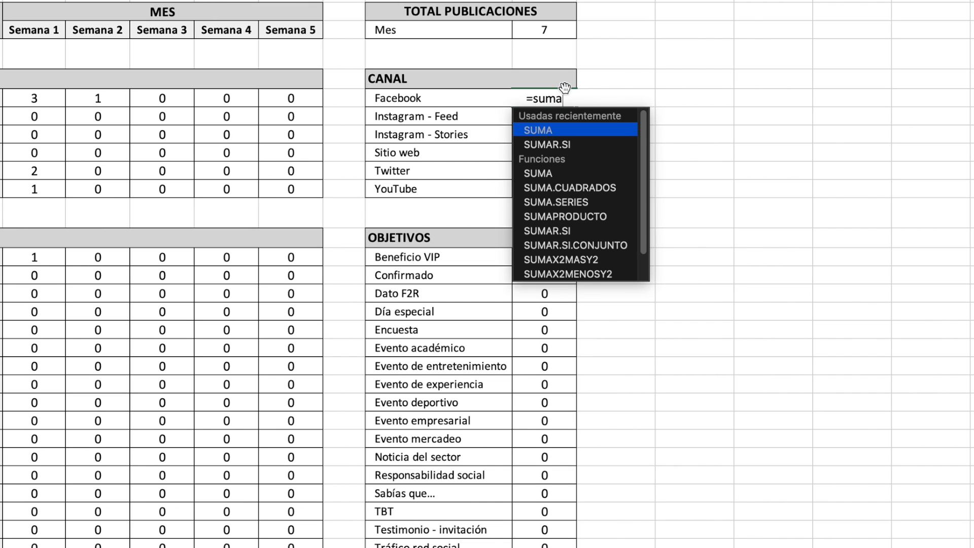
{"action": "type", "text": "("}
{"action": "left_click_drag", "start_coordinate": [45, 98], "coordinate": [287, 93]}
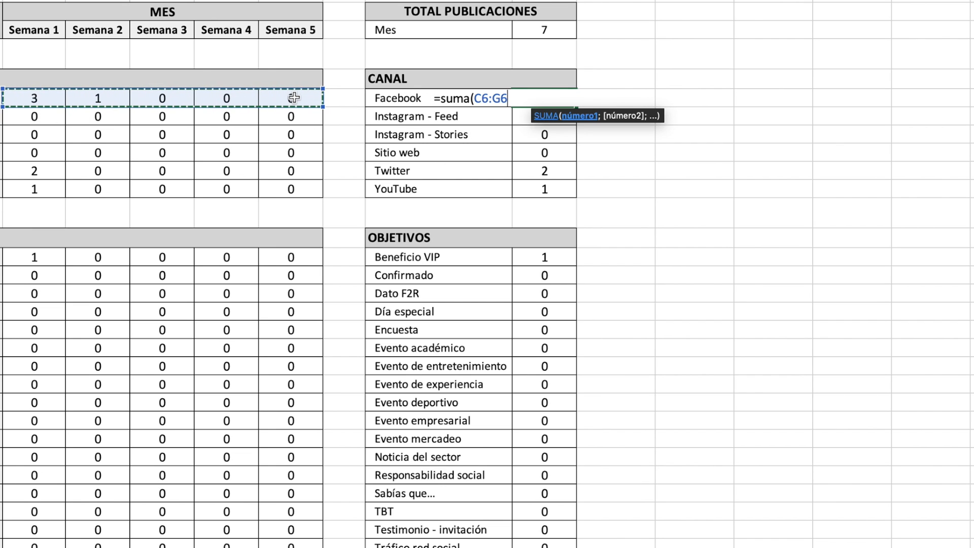
{"action": "type", "text": ")"}
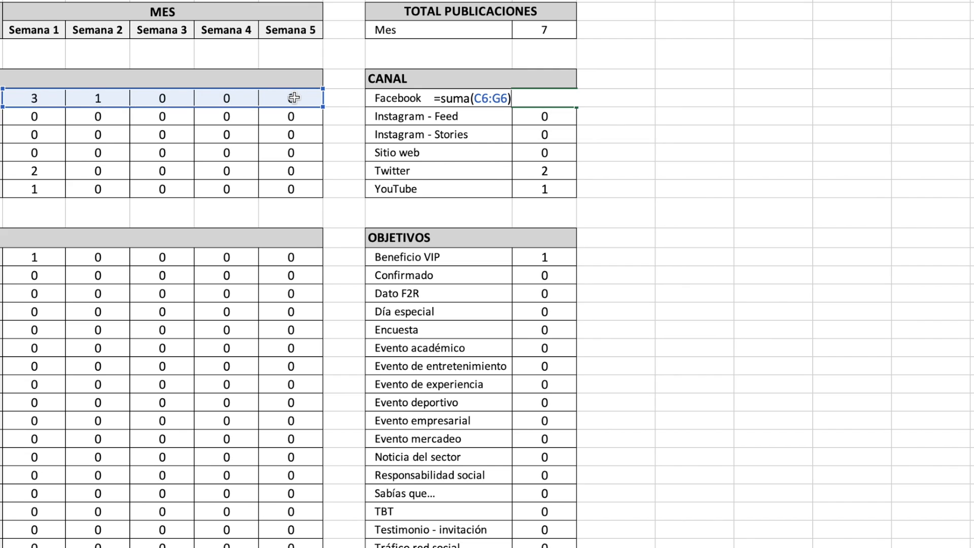
{"action": "key", "text": "Return"}
{"action": "left_click", "coordinate": [559, 99]}
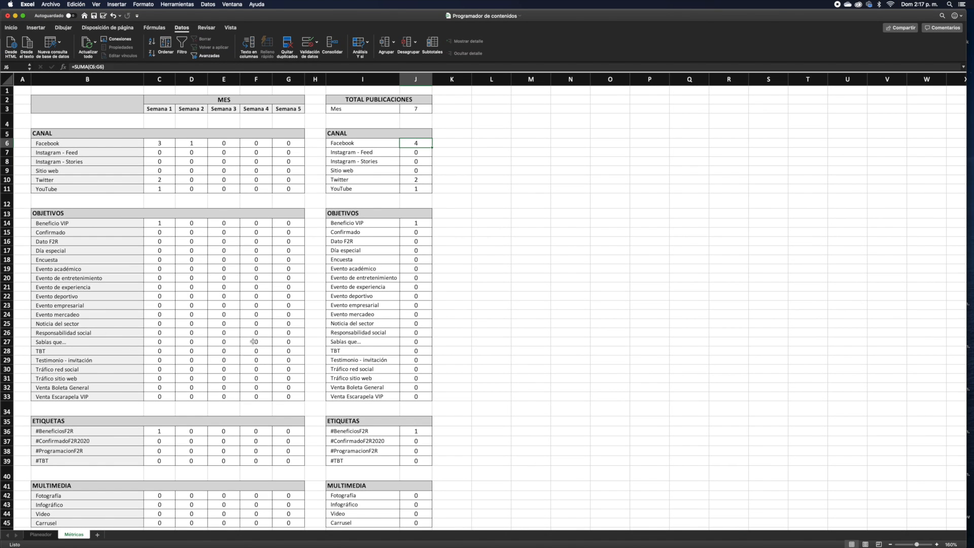
Enter 2500 as the Aprobado amount in cell C48 of the Presupuesto mensual block on Métricas
{"action": "left_click", "coordinate": [248, 341]}
{"action": "key", "text": "Down"}
{"action": "key", "text": "Down"}
{"action": "key", "text": "Down"}
{"action": "key", "text": "Down"}
{"action": "key", "text": "Down"}
{"action": "key", "text": "Down"}
{"action": "key", "text": "Down"}
{"action": "key", "text": "Down"}
{"action": "key", "text": "Down"}
{"action": "key", "text": "Down"}
{"action": "key", "text": "Down"}
{"action": "key", "text": "Down"}
{"action": "key", "text": "Down"}
{"action": "key", "text": "Down"}
{"action": "key", "text": "Down"}
{"action": "key", "text": "Down"}
{"action": "key", "text": "Down"}
{"action": "key", "text": "Down"}
{"action": "key", "text": "Down"}
{"action": "key", "text": "Down"}
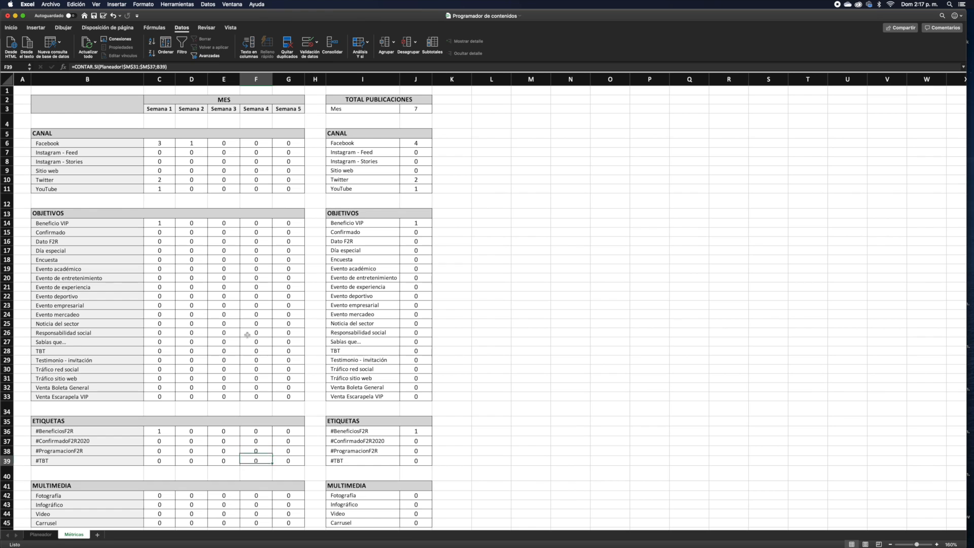
{"action": "key", "text": "Down"}
{"action": "key", "text": "Down"}
{"action": "key", "text": "Down"}
{"action": "key", "text": "Down"}
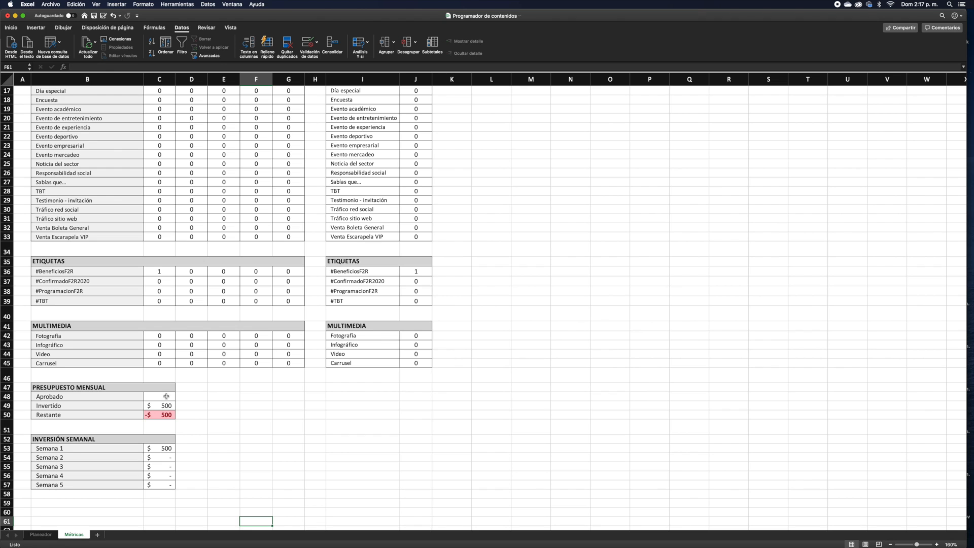
{"action": "left_click", "coordinate": [166, 396]}
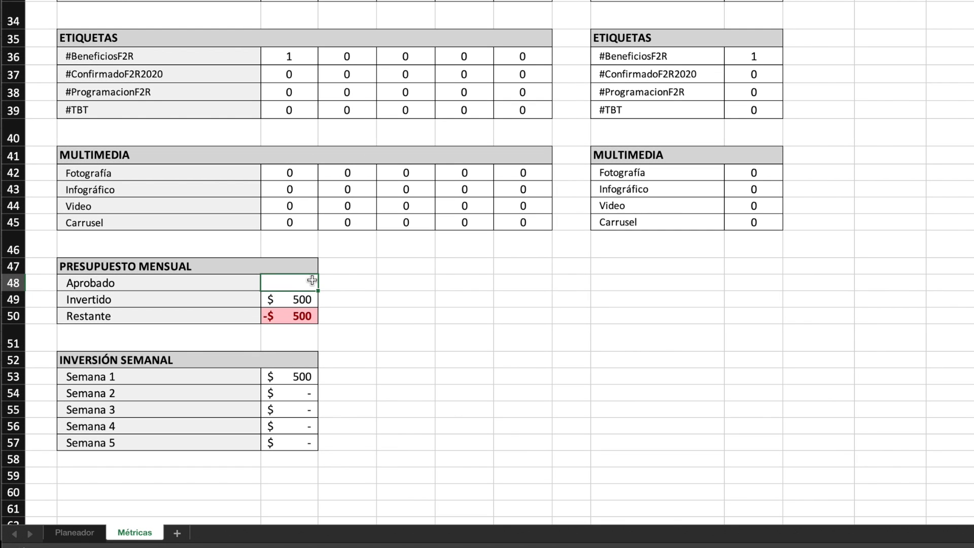
{"action": "type", "text": "2500"}
{"action": "key", "text": "Return"}
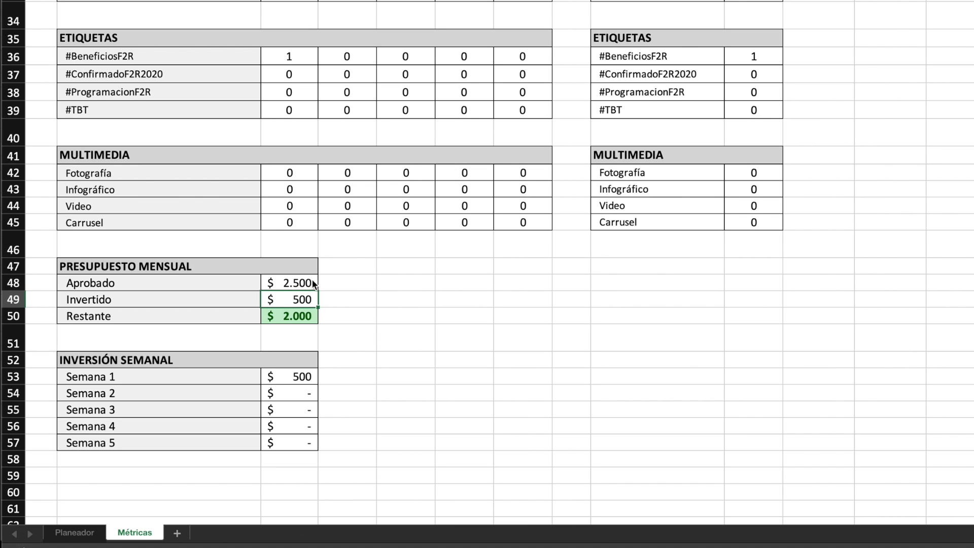
Compare the Aprobado and Invertido cells on Métricas with the Total presupuesto cell P47 on the Planeador sheet
{"action": "left_click", "coordinate": [307, 282]}
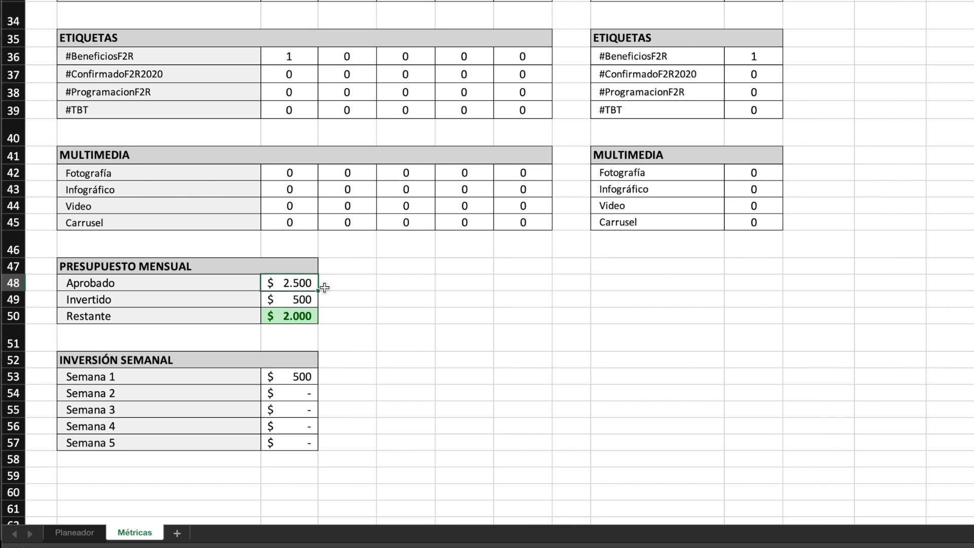
{"action": "left_click", "coordinate": [303, 301]}
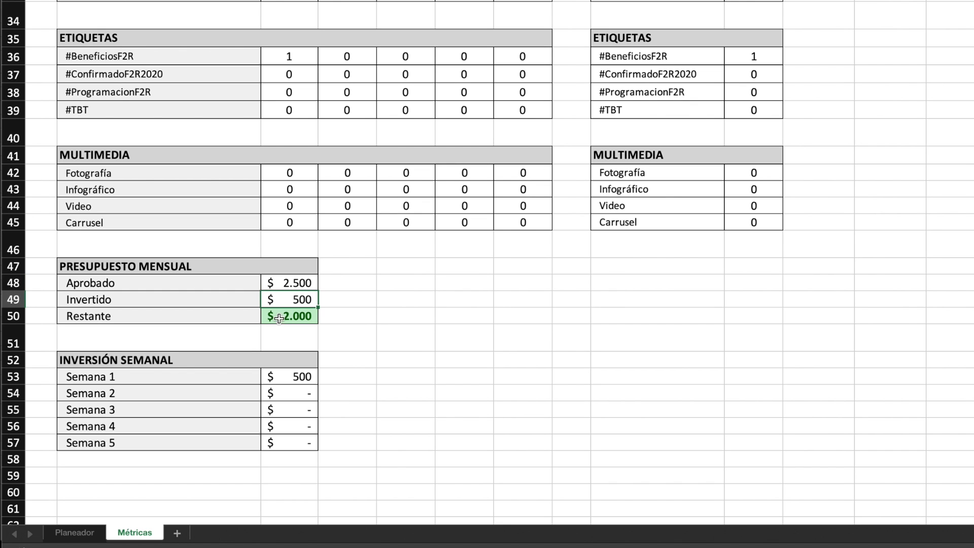
{"action": "left_click", "coordinate": [76, 533]}
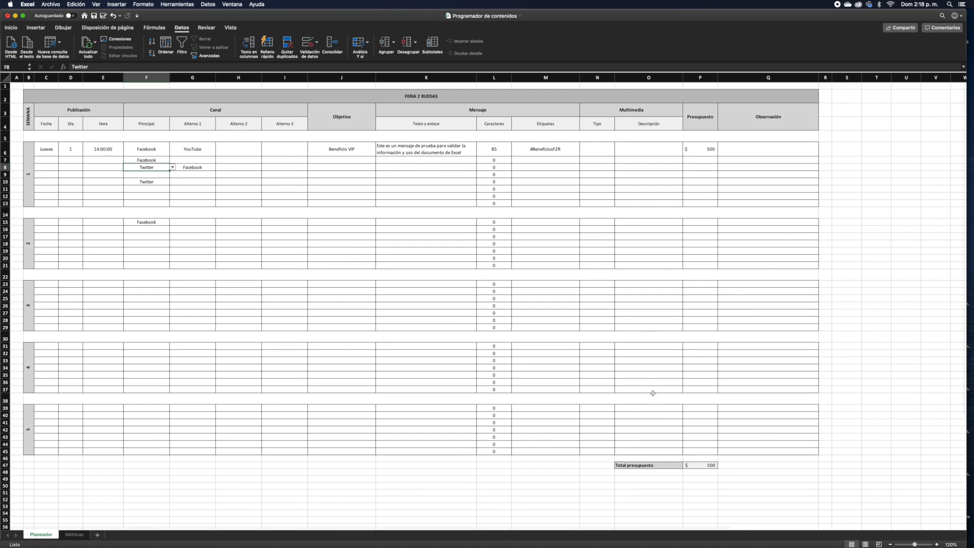
{"action": "left_click", "coordinate": [704, 465]}
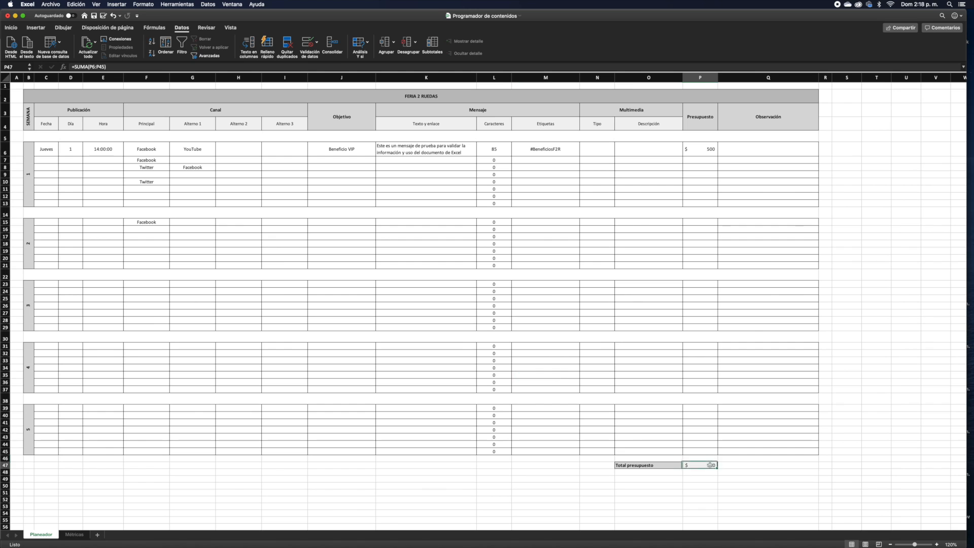
{"action": "left_click", "coordinate": [76, 534]}
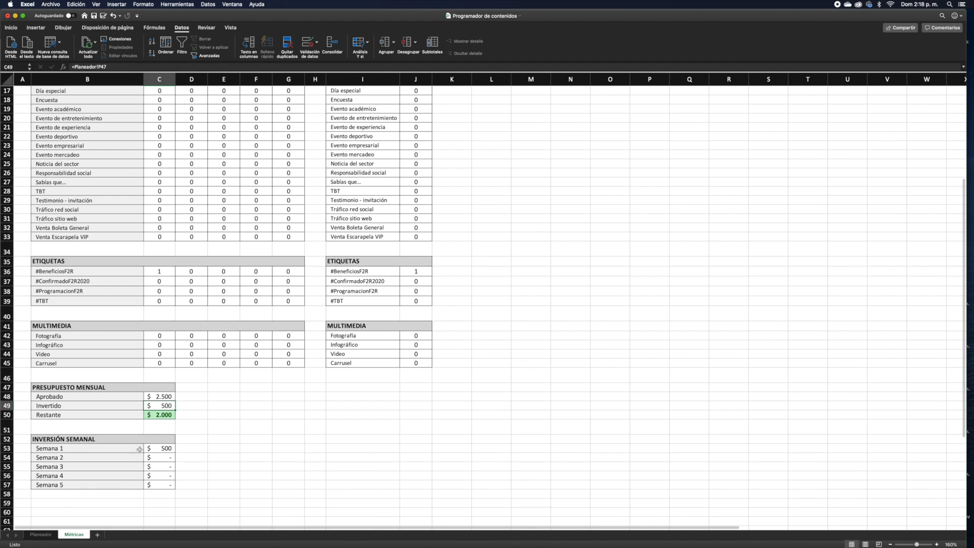
Set the week 1 Presupuesto in Planeador cell P6 to 800 and check Invertido and Restante on Métricas
{"action": "left_click", "coordinate": [41, 534]}
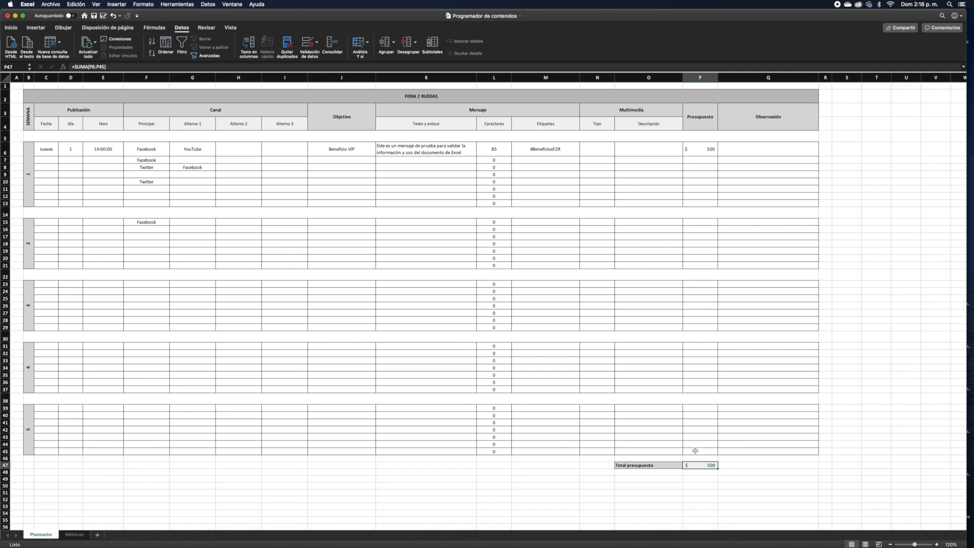
{"action": "left_click", "coordinate": [702, 151]}
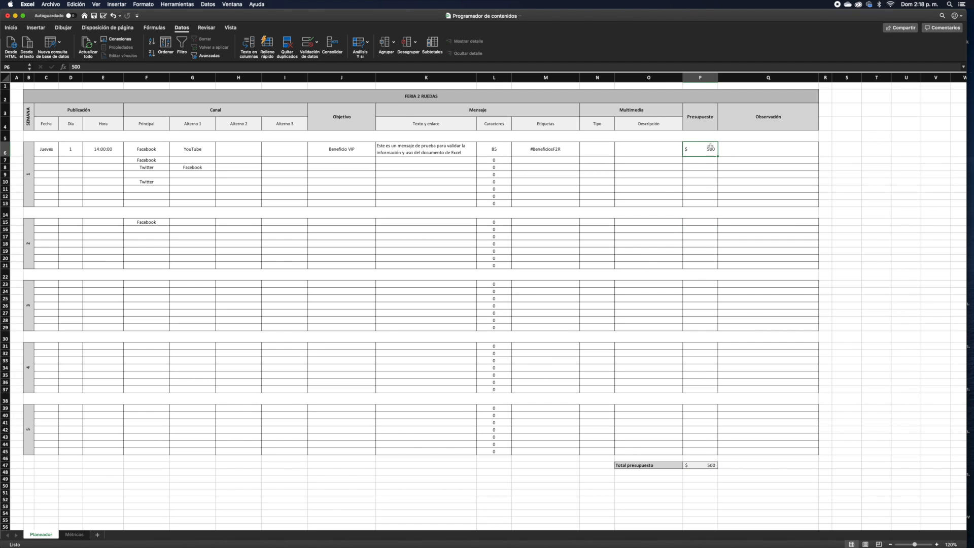
{"action": "type", "text": "800"}
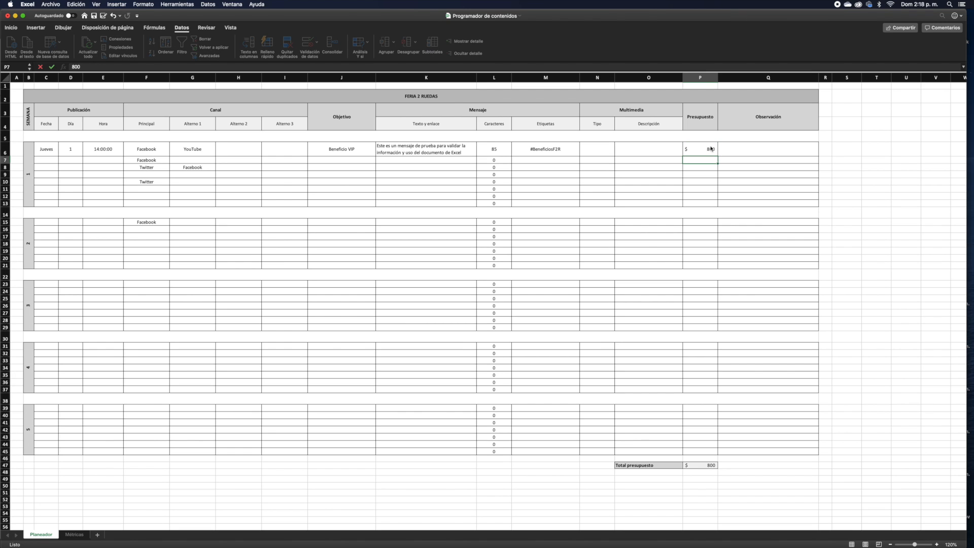
{"action": "key", "text": "Return"}
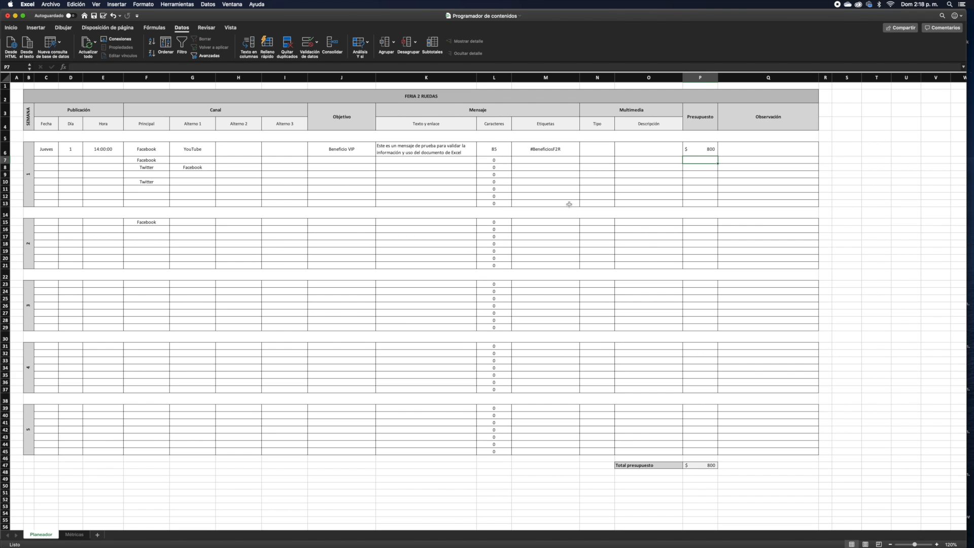
{"action": "left_click", "coordinate": [74, 534]}
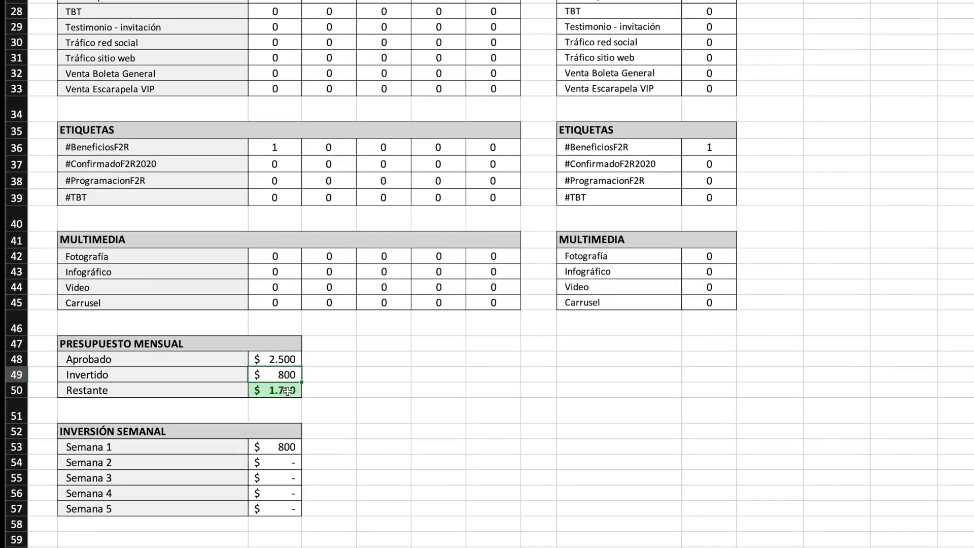
{"action": "left_click", "coordinate": [168, 416]}
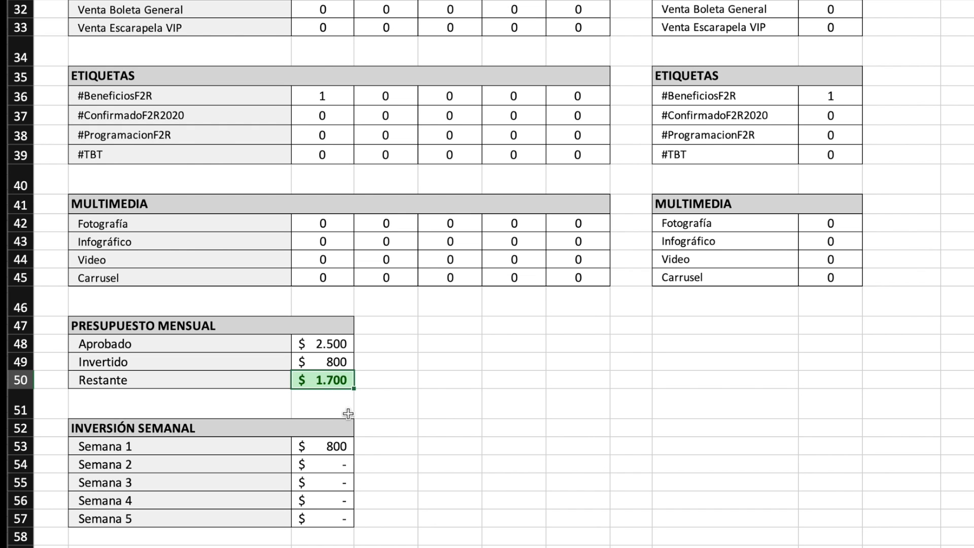
{"action": "left_click", "coordinate": [339, 362]}
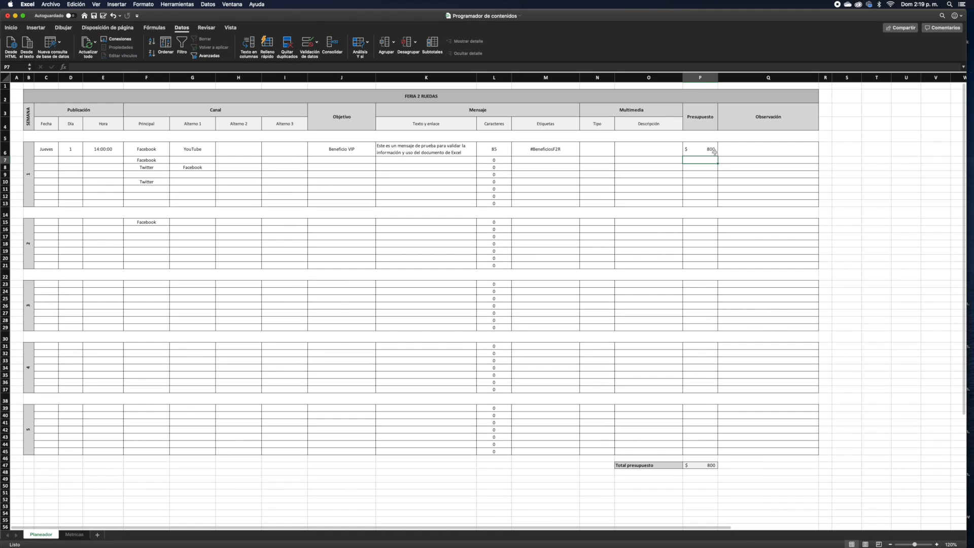
Change Planeador cell P6 to 2200 and check the Restante cell's amount and colour on Métricas
{"action": "left_click", "coordinate": [712, 149]}
{"action": "type", "text": "22"}
{"action": "key", "text": "Return"}
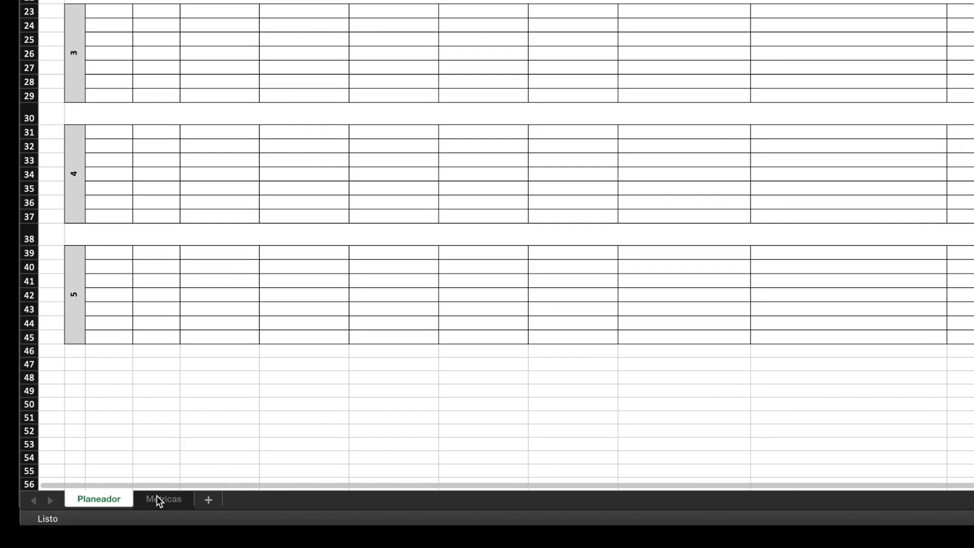
{"action": "left_click", "coordinate": [156, 497]}
{"action": "left_click", "coordinate": [365, 224]}
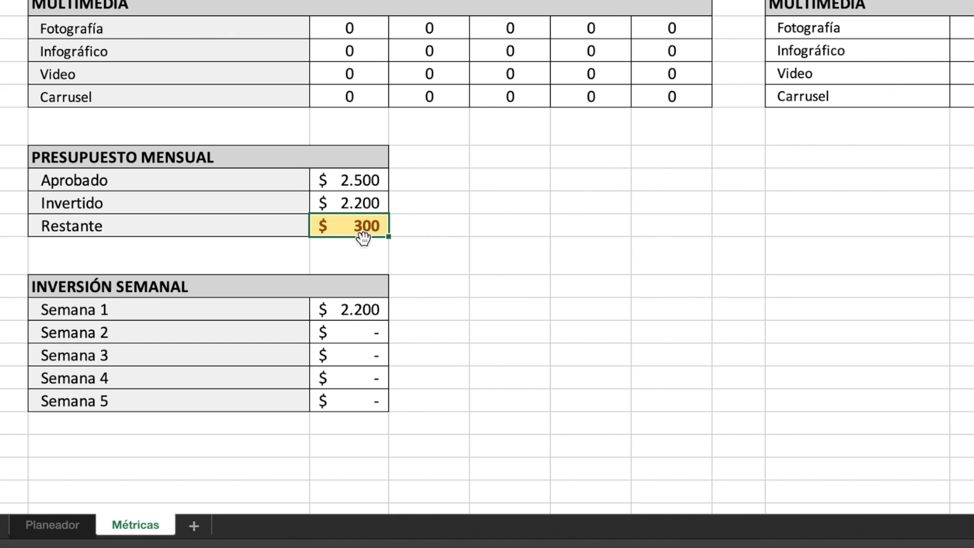
Raise the Presupuesto in Planeador cell P6 to 2500 and check Restante on the Métricas sheet
{"action": "left_click", "coordinate": [63, 529]}
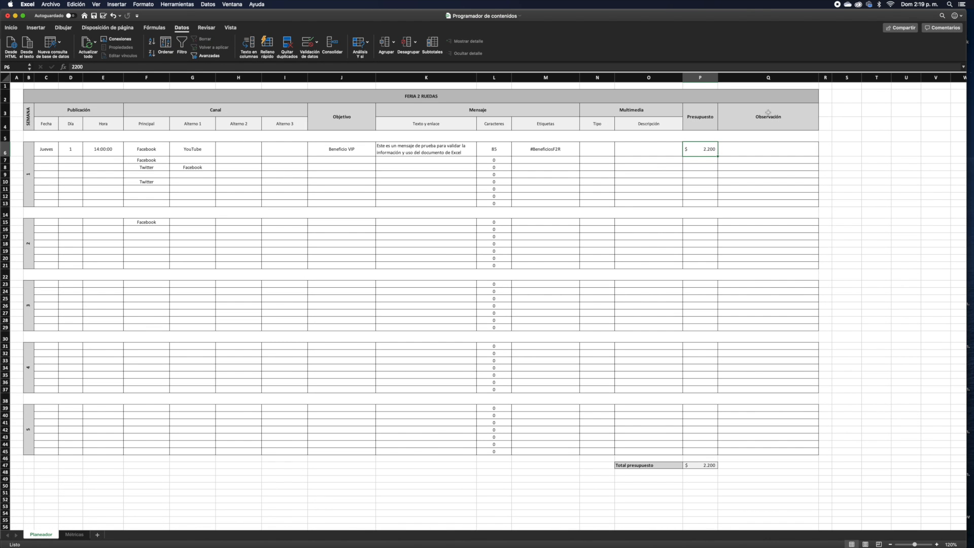
{"action": "type", "text": "25"}
{"action": "key", "text": "Return"}
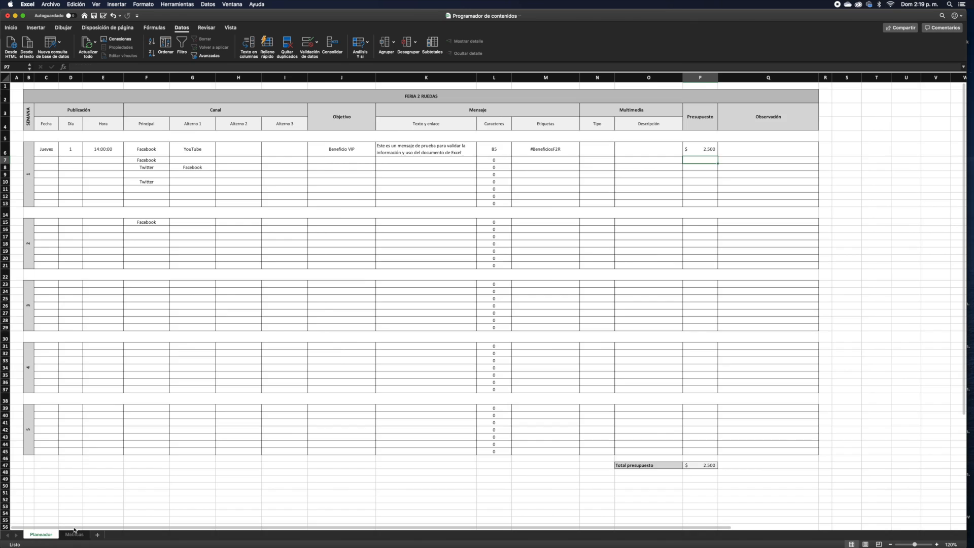
{"action": "left_click", "coordinate": [74, 534]}
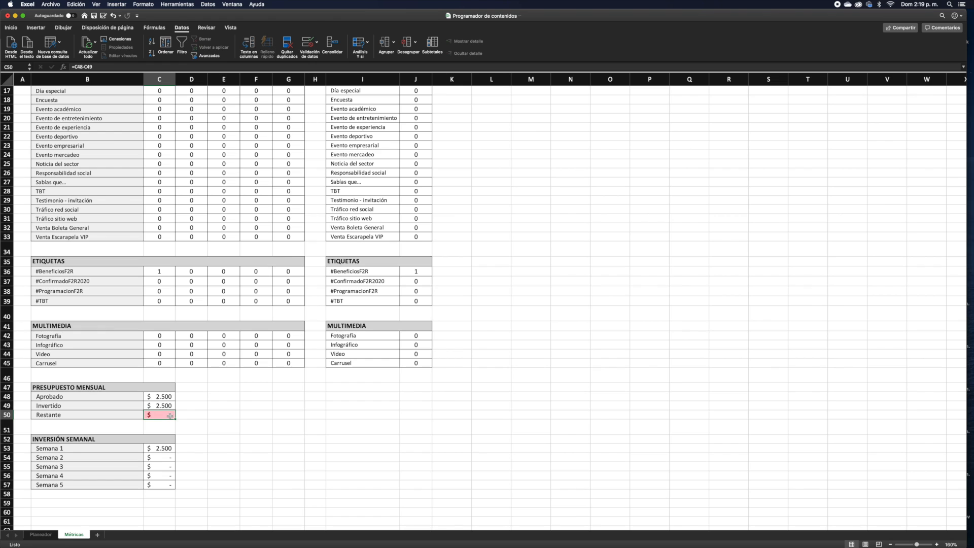
Set the Presupuesto in Planeador cell P6 to 3000 and check the Restante cell on Métricas
{"action": "left_click", "coordinate": [41, 534]}
{"action": "left_click", "coordinate": [701, 151]}
{"action": "type", "text": "3.000"}
{"action": "key", "text": "Return"}
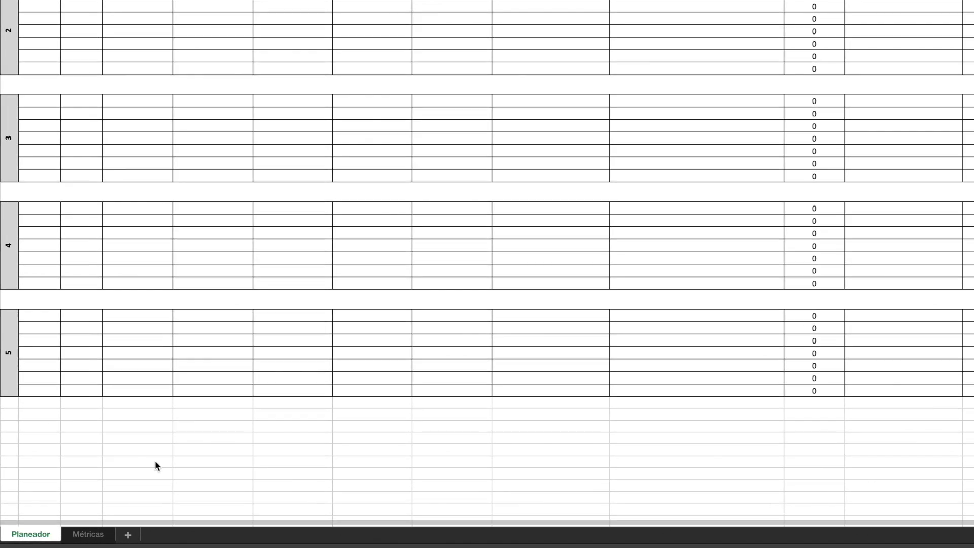
{"action": "left_click", "coordinate": [77, 535]}
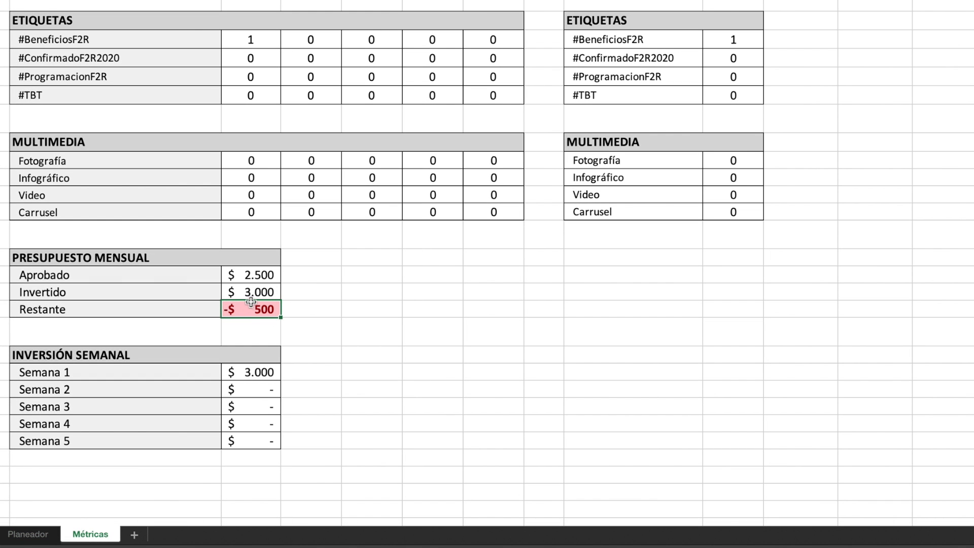
Inspect the Semana 1 formula in the Inversión semanal block and compare it with the Planeador's week 1 Presupuesto range
{"action": "left_click", "coordinate": [274, 373]}
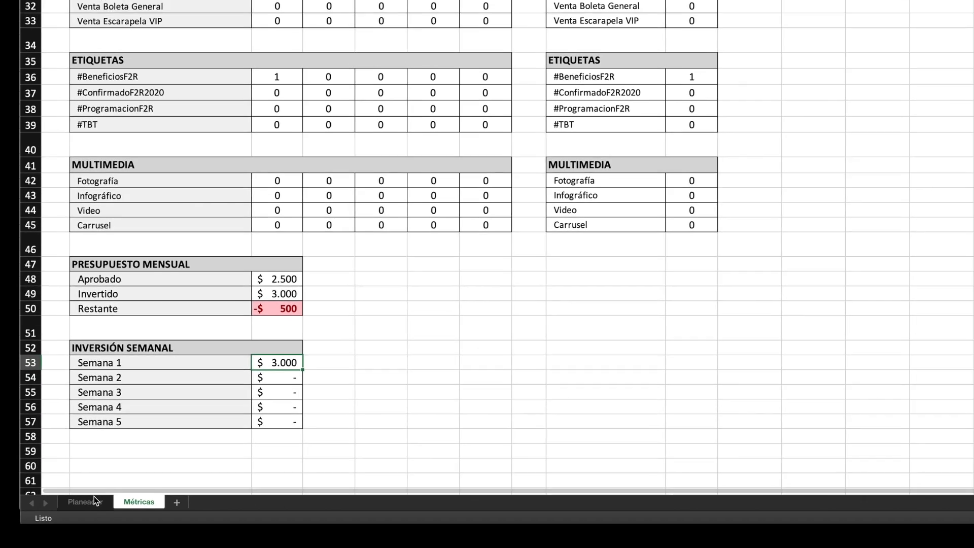
{"action": "left_click", "coordinate": [28, 534]}
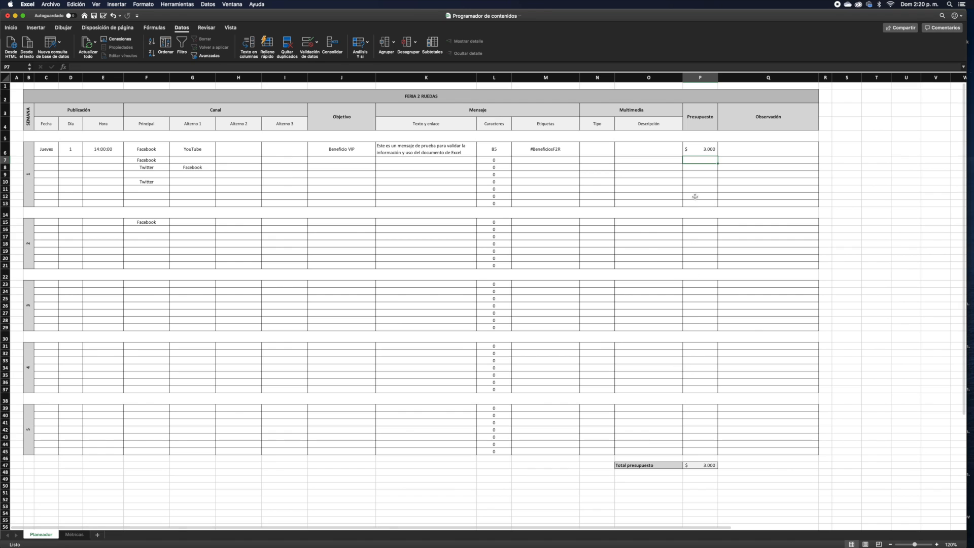
{"action": "left_click", "coordinate": [74, 534]}
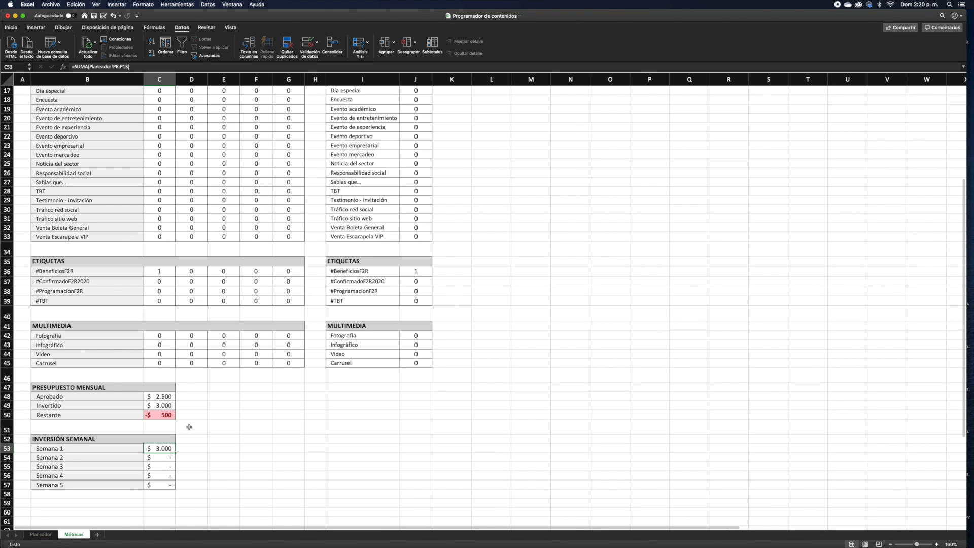
Review the Métricas blocks upward from Inversión semanal, ending at cell A1
{"action": "key", "text": "Up"}
{"action": "key", "text": "Up"}
{"action": "key", "text": "Up"}
{"action": "key", "text": "Up"}
{"action": "key", "text": "Up"}
{"action": "key", "text": "Up"}
{"action": "key", "text": "Up"}
{"action": "key", "text": "Up"}
{"action": "key", "text": "Up"}
{"action": "key", "text": "Up"}
{"action": "key", "text": "Up"}
{"action": "key", "text": "Up"}
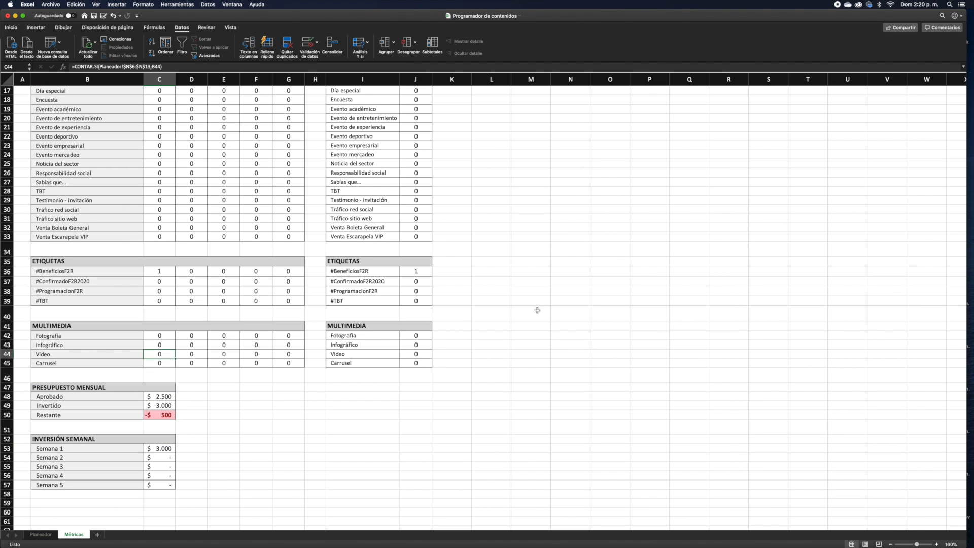
{"action": "key", "text": "Left"}
{"action": "key", "text": "Up"}
{"action": "key", "text": "Up"}
{"action": "key", "text": "Up"}
{"action": "key", "text": "Up"}
{"action": "key", "text": "Up"}
{"action": "key", "text": "Up"}
{"action": "key", "text": "Up"}
{"action": "key", "text": "Up"}
{"action": "key", "text": "Up"}
{"action": "key", "text": "Up"}
{"action": "key", "text": "Up"}
{"action": "key", "text": "Up"}
{"action": "key", "text": "Up"}
{"action": "key", "text": "Up"}
{"action": "key", "text": "Up"}
{"action": "key", "text": "Up"}
{"action": "key", "text": "Up"}
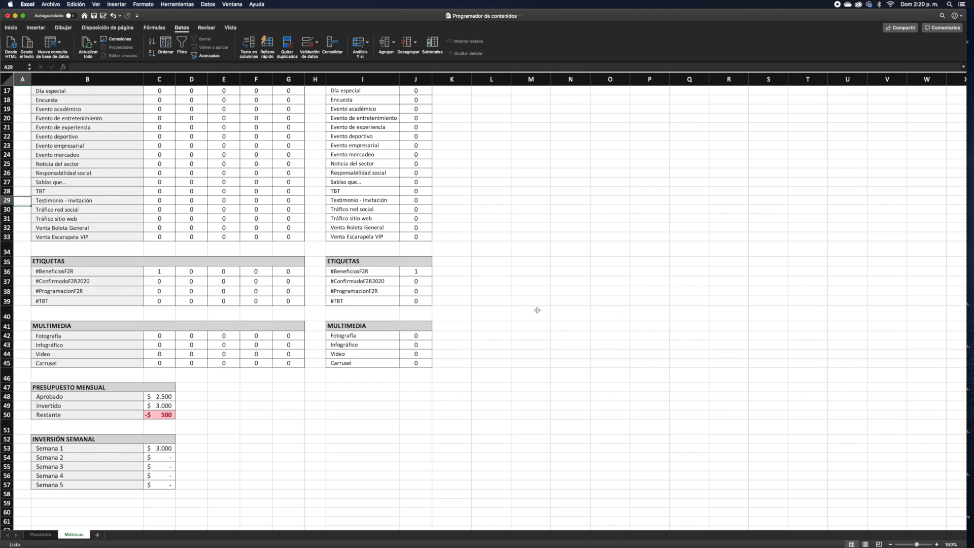
{"action": "key", "text": "Up"}
{"action": "key", "text": "Up"}
{"action": "key", "text": "Up"}
{"action": "key", "text": "Up"}
{"action": "key", "text": "Up"}
{"action": "key", "text": "Up"}
{"action": "key", "text": "Up"}
{"action": "key", "text": "Up"}
{"action": "key", "text": "Up"}
{"action": "key", "text": "Up"}
{"action": "key", "text": "Up"}
{"action": "key", "text": "Up"}
{"action": "key", "text": "Up"}
{"action": "key", "text": "Up"}
{"action": "key", "text": "Up"}
{"action": "key", "text": "Up"}
{"action": "key", "text": "Up"}
{"action": "key", "text": "Up"}
{"action": "key", "text": "Up"}
{"action": "key", "text": "Up"}
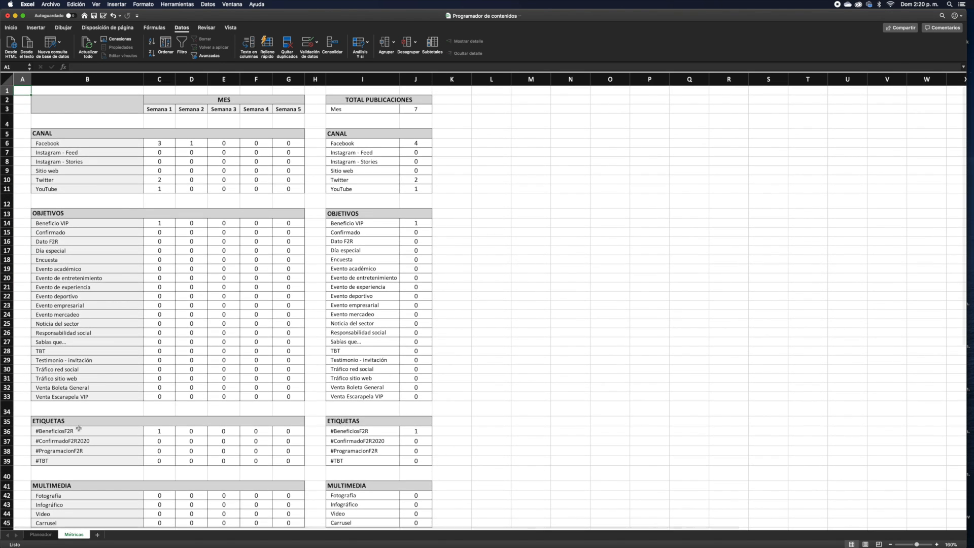
Review the Publicación, Canal and Objetivo column headings on the Planeador sheet
{"action": "left_click", "coordinate": [43, 535]}
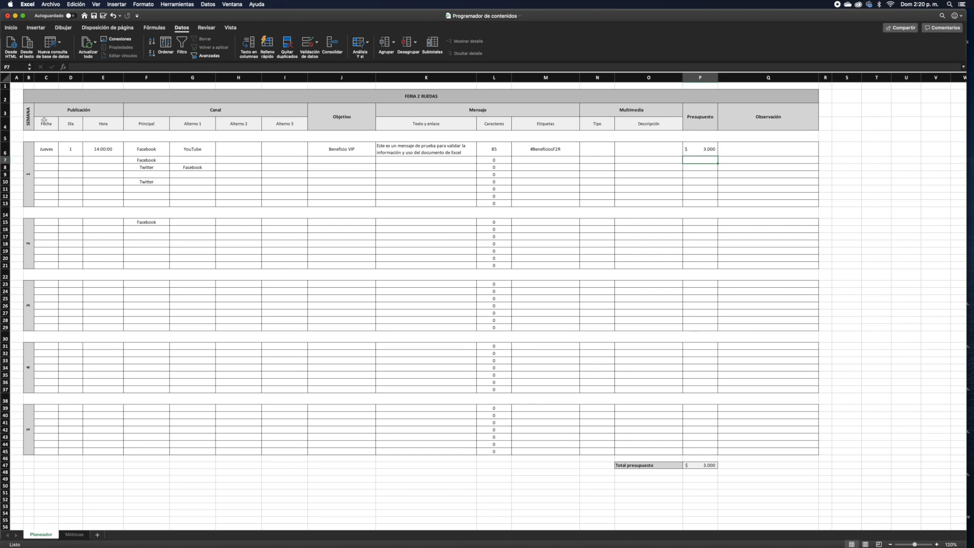
{"action": "left_click", "coordinate": [59, 110]}
{"action": "left_click", "coordinate": [215, 109]}
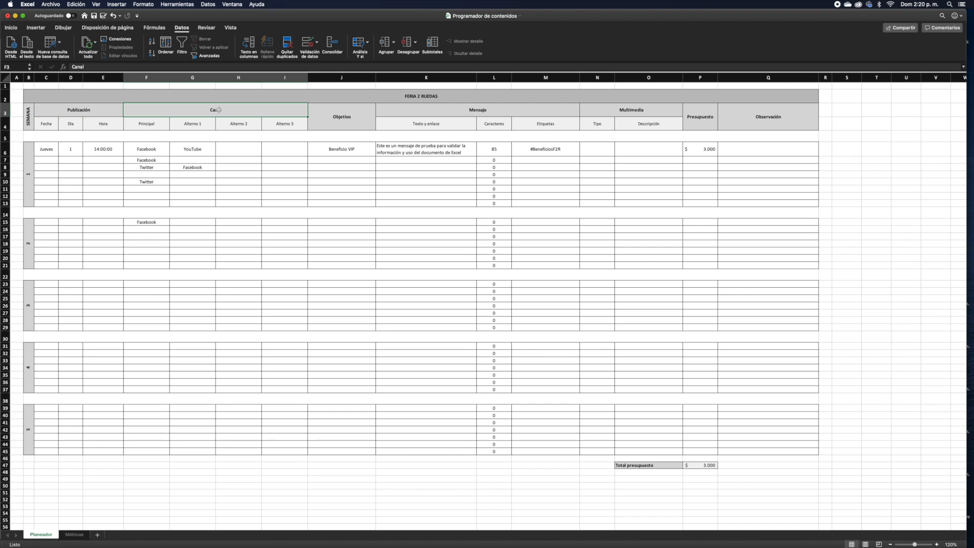
{"action": "left_click", "coordinate": [366, 116]}
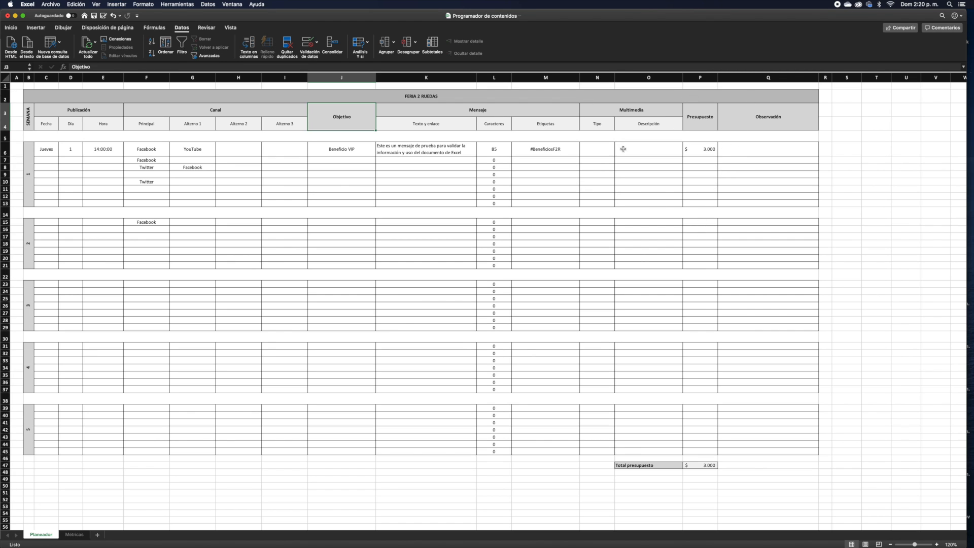
Examine the Métricas sheet from the Fotografía count in C42 down through the Presupuesto mensual block
{"action": "left_click", "coordinate": [74, 534]}
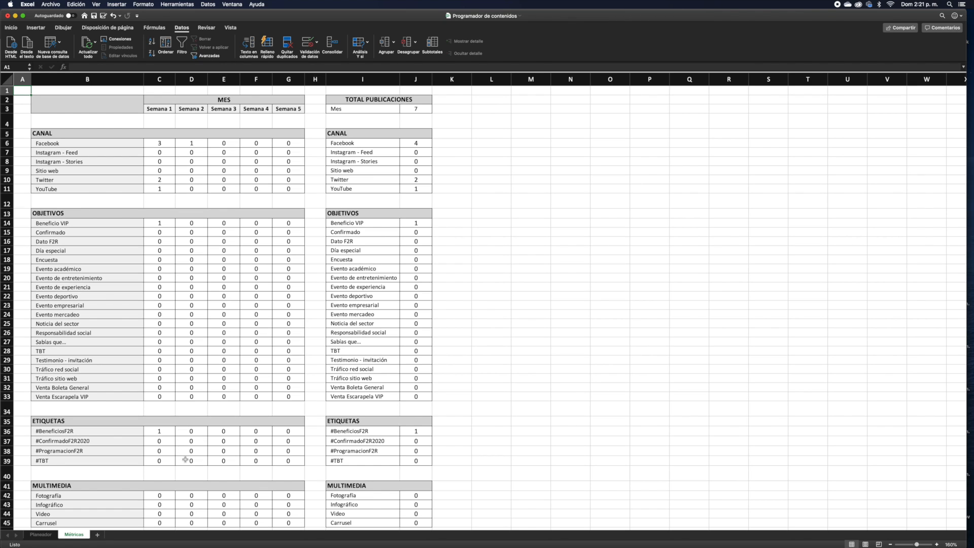
{"action": "left_click", "coordinate": [162, 496]}
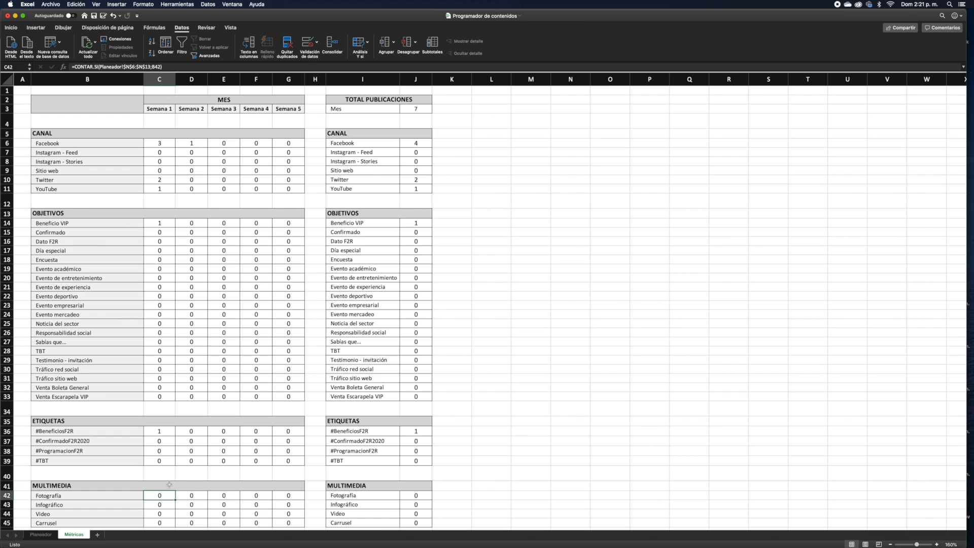
{"action": "key", "text": "Down"}
{"action": "key", "text": "Down"}
{"action": "key", "text": "Down"}
{"action": "key", "text": "Down"}
{"action": "key", "text": "Down"}
{"action": "key", "text": "Down"}
{"action": "key", "text": "Down"}
{"action": "key", "text": "Down"}
{"action": "key", "text": "Down"}
{"action": "key", "text": "Down"}
{"action": "key", "text": "Down"}
{"action": "key", "text": "Down"}
{"action": "key", "text": "Down"}
{"action": "key", "text": "Down"}
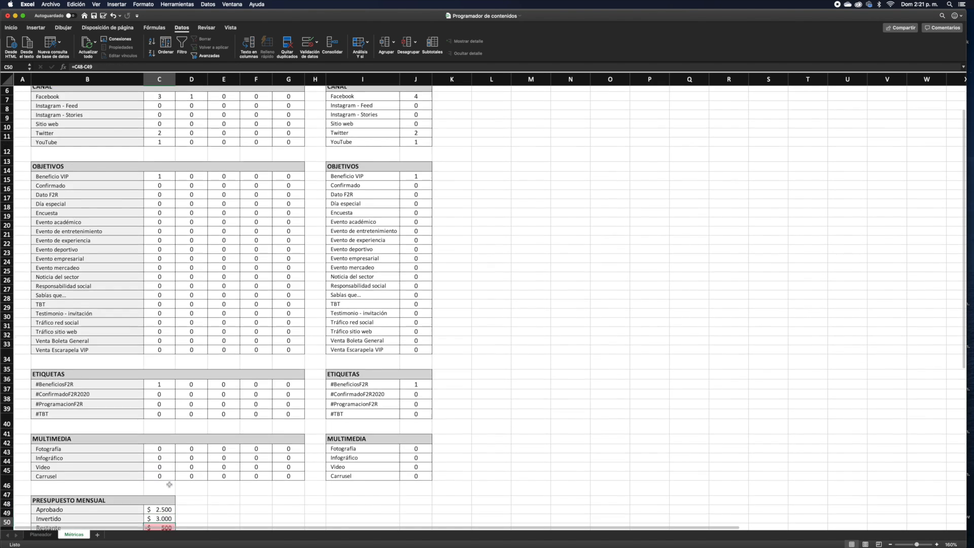
Review the Métricas sheet down through the Presupuesto mensual and Inversión semanal blocks, ending at the Aprobado amount
{"action": "key", "text": "Down"}
{"action": "key", "text": "Down"}
{"action": "key", "text": "Down"}
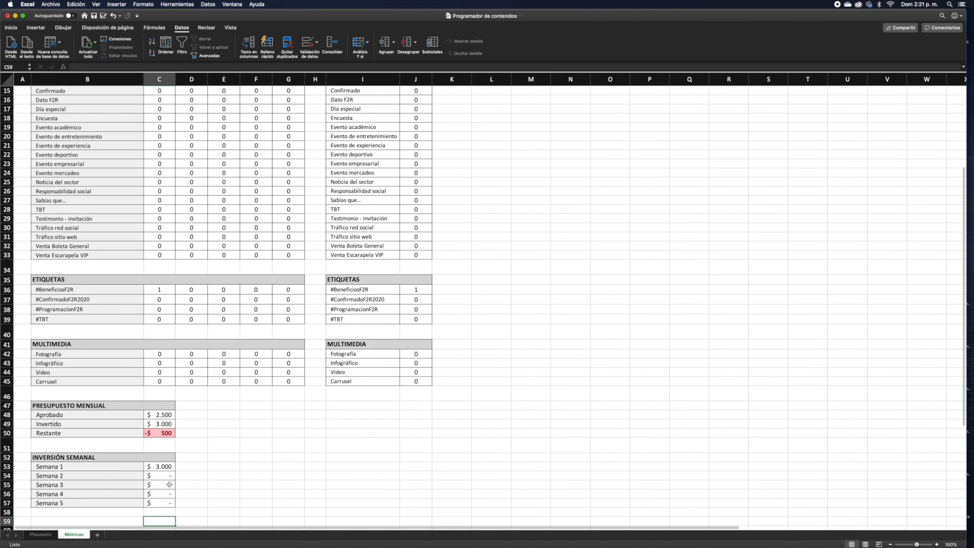
{"action": "left_click", "coordinate": [152, 416]}
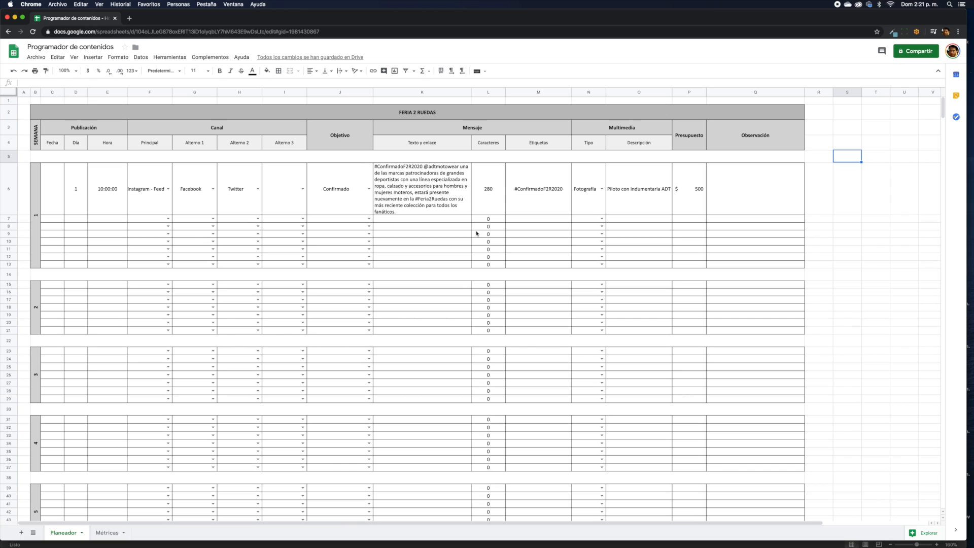
In the Google Sheets version, inspect the week 1 entry's Principal channel list, message, Objetivo and Etiquetas formula, and view the Métricas sheet
{"action": "left_click", "coordinate": [169, 190]}
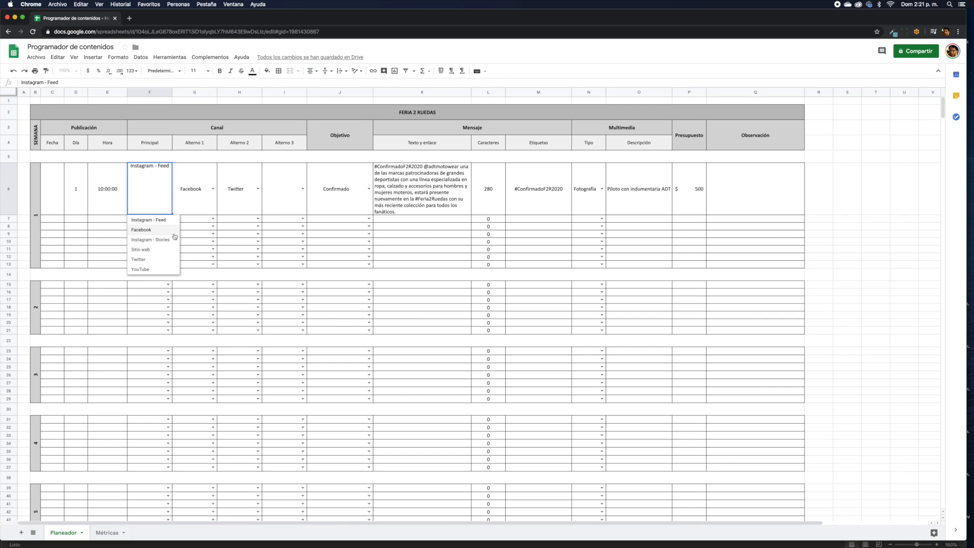
{"action": "left_click", "coordinate": [411, 186]}
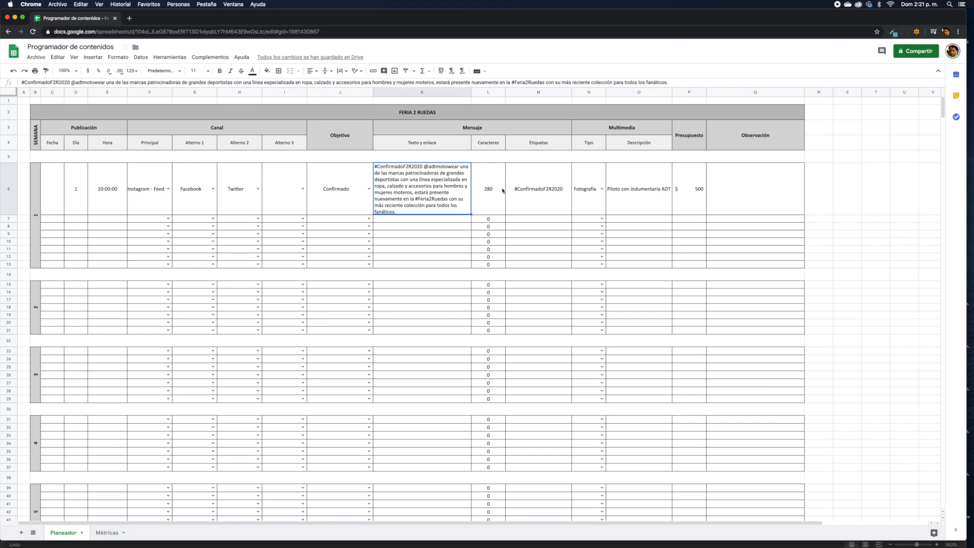
{"action": "left_click", "coordinate": [503, 192]}
{"action": "left_click", "coordinate": [549, 197]}
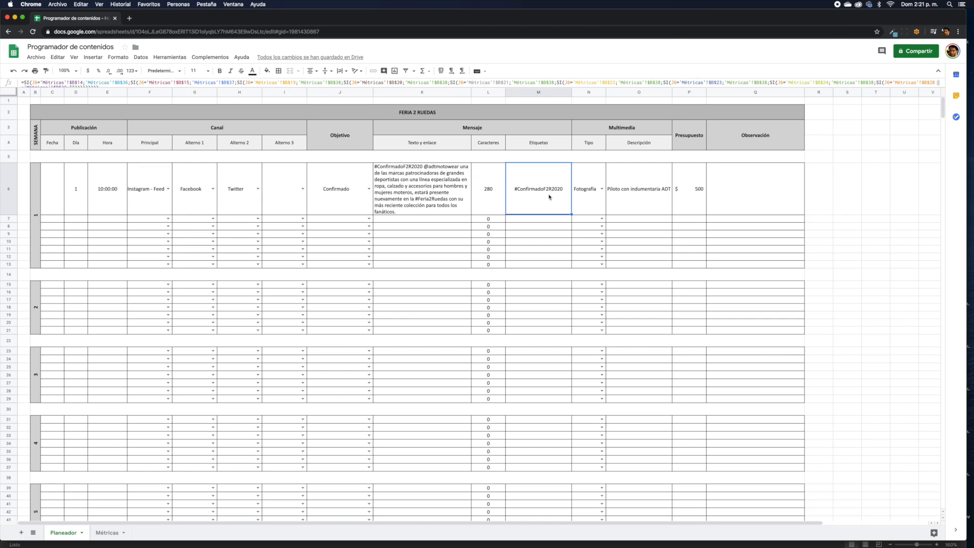
{"action": "left_click", "coordinate": [350, 192]}
{"action": "left_click", "coordinate": [519, 193]}
{"action": "left_click", "coordinate": [107, 532]}
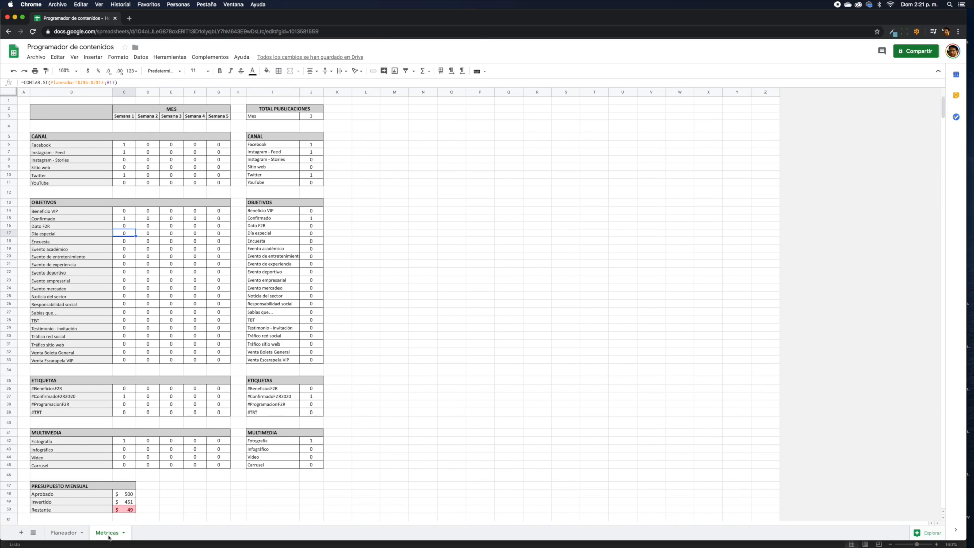